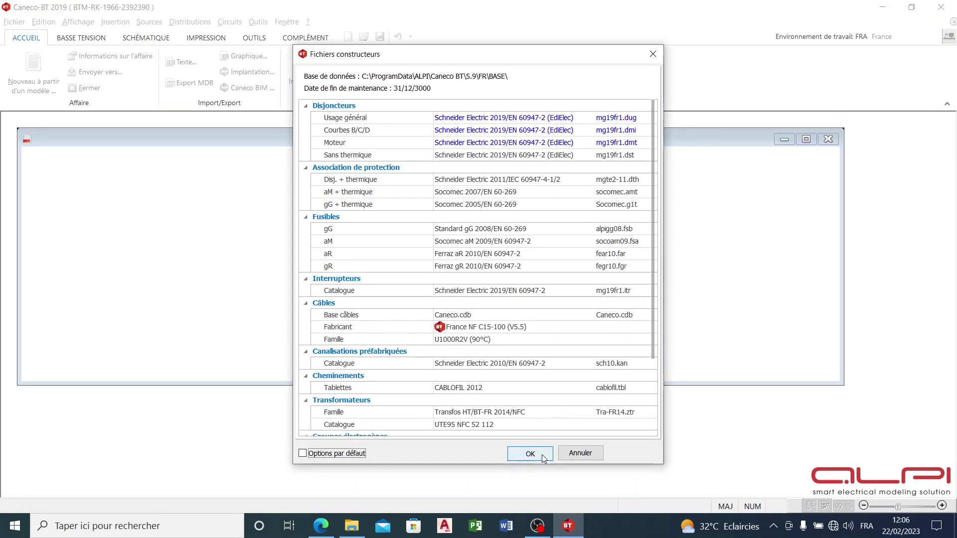
- Accept the manufacturer files and set the source's nature to Tableau par Ik, acknowledging the source type confirmation
click(542, 454)
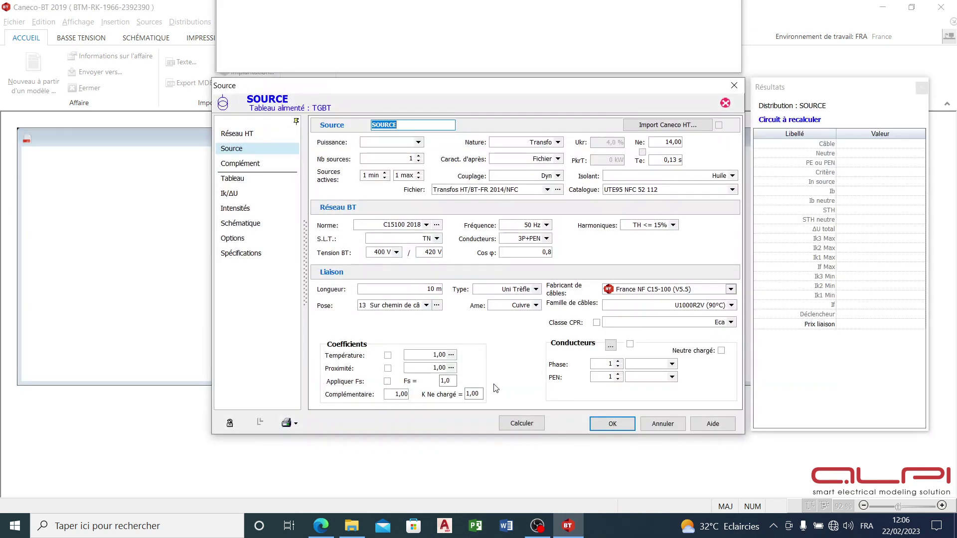
click(558, 143)
click(512, 172)
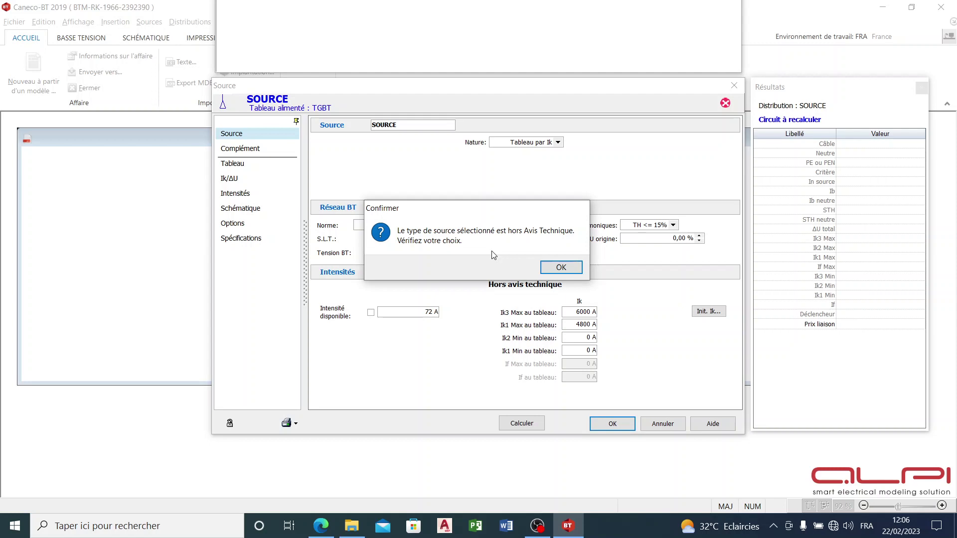
click(571, 273)
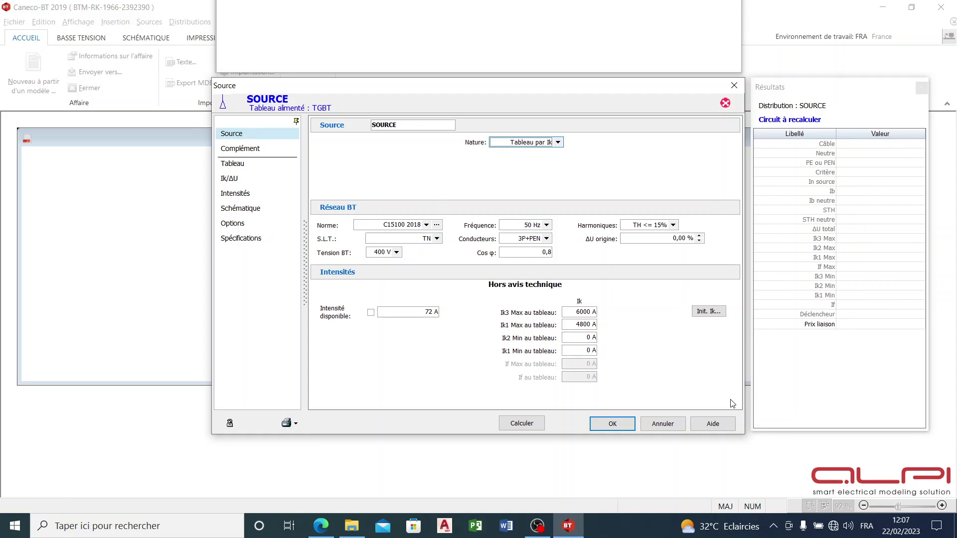
- Set the low-voltage network's earthing system (S.L.T.) to TT and its voltage to 380 V
click(437, 238)
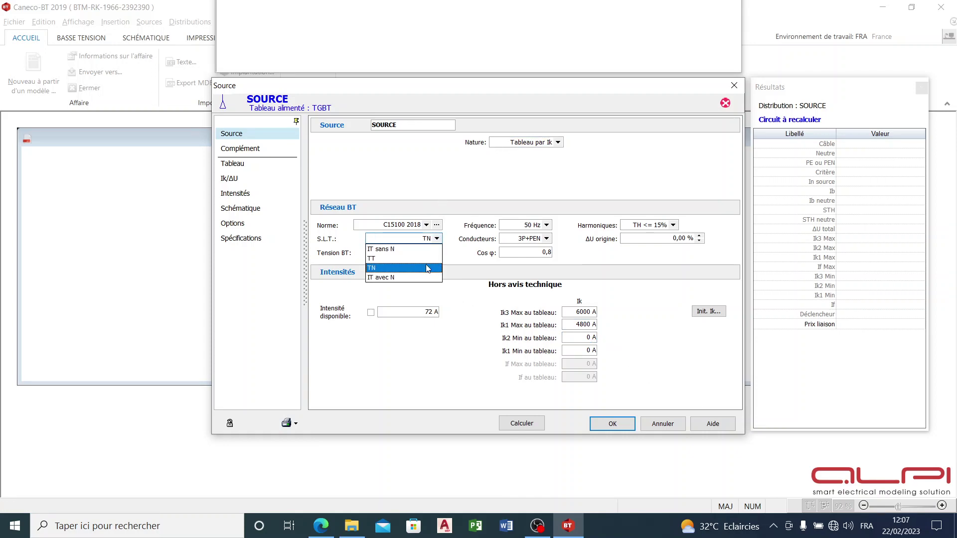
click(417, 258)
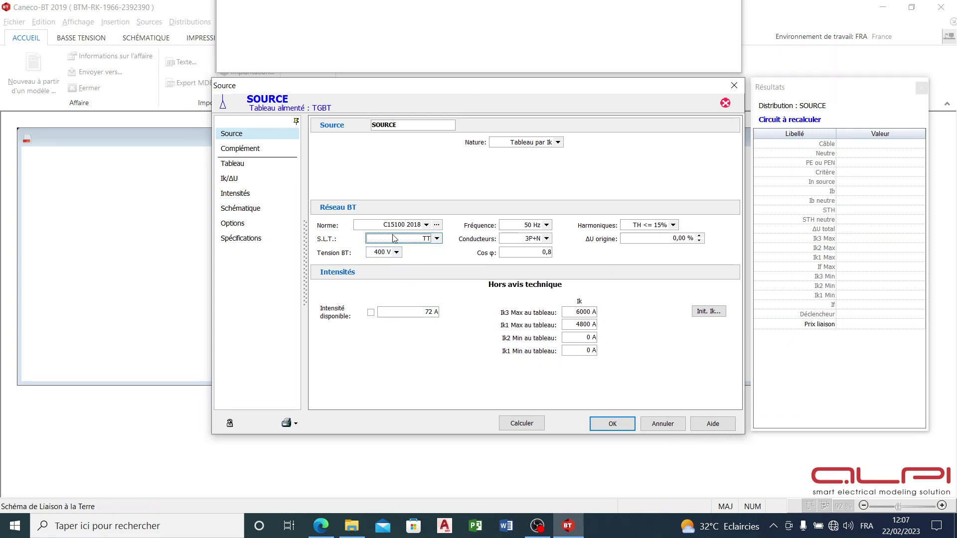
click(397, 252)
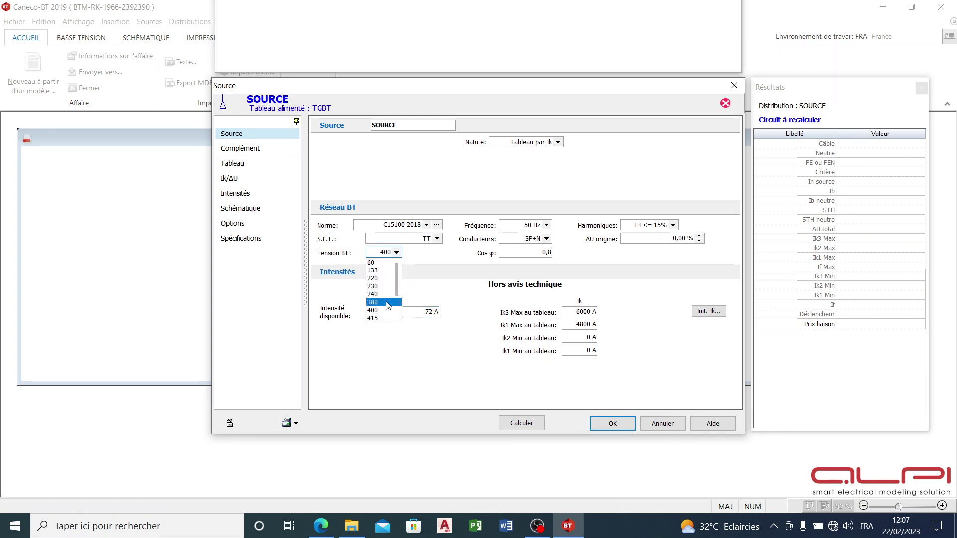
click(387, 304)
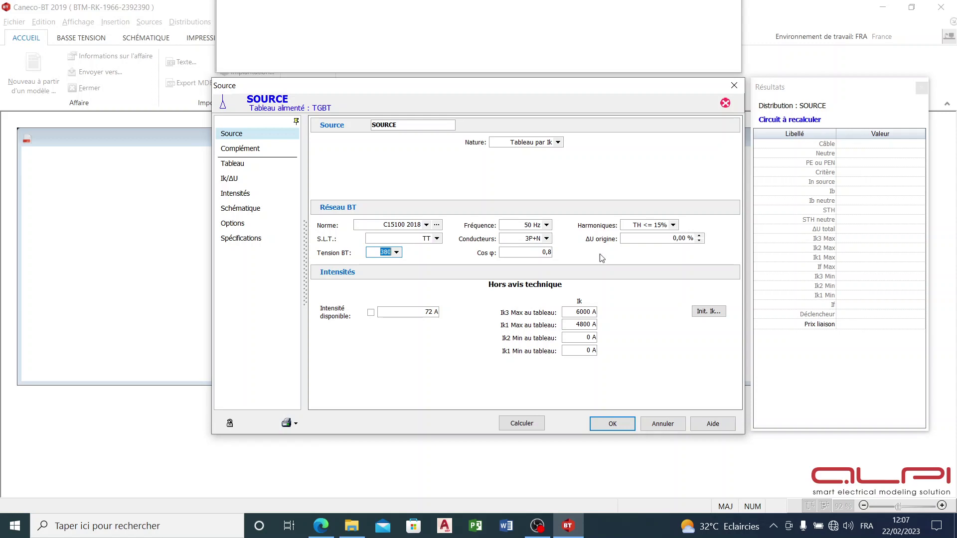
click(430, 311)
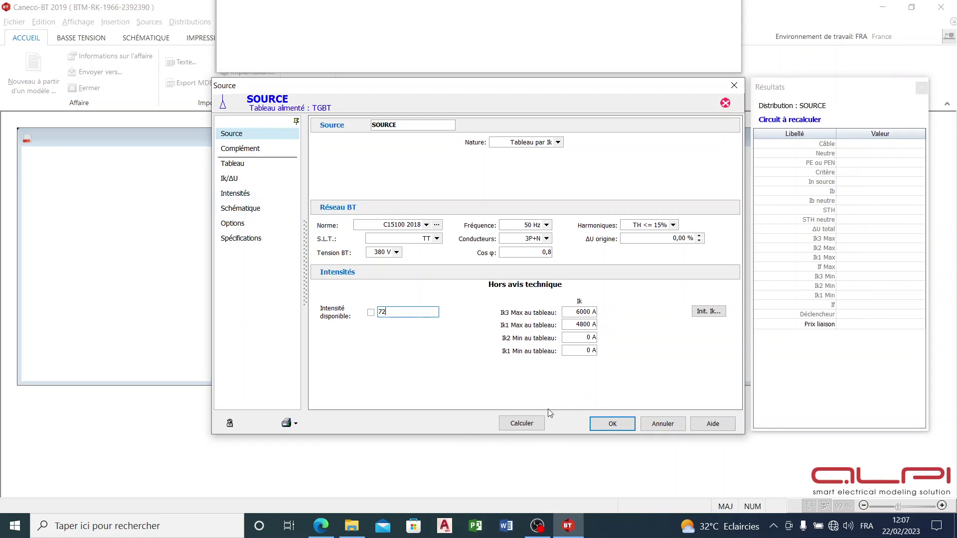
- For the TGBT board, set the cut-off device to Interrupteur and keep Prot Base as indirect contact protection
click(244, 164)
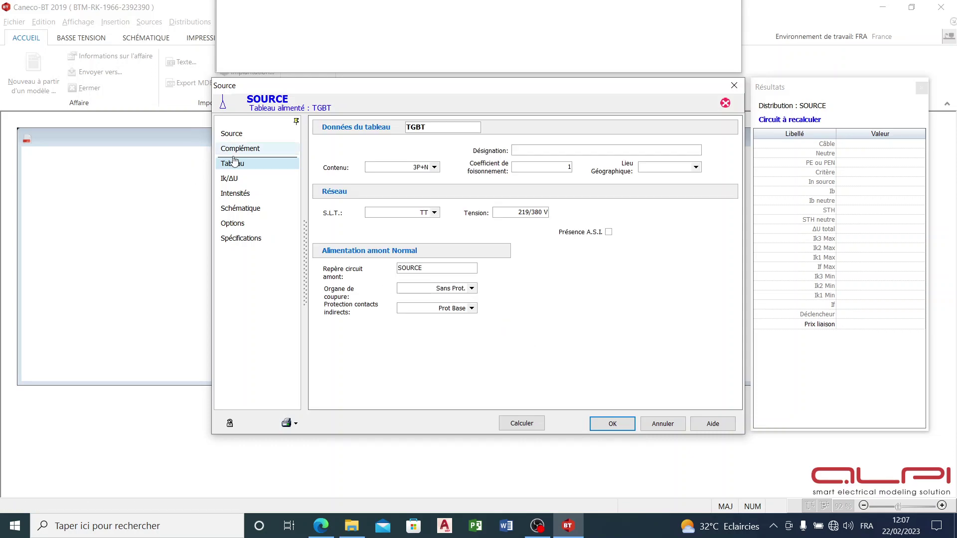
click(472, 288)
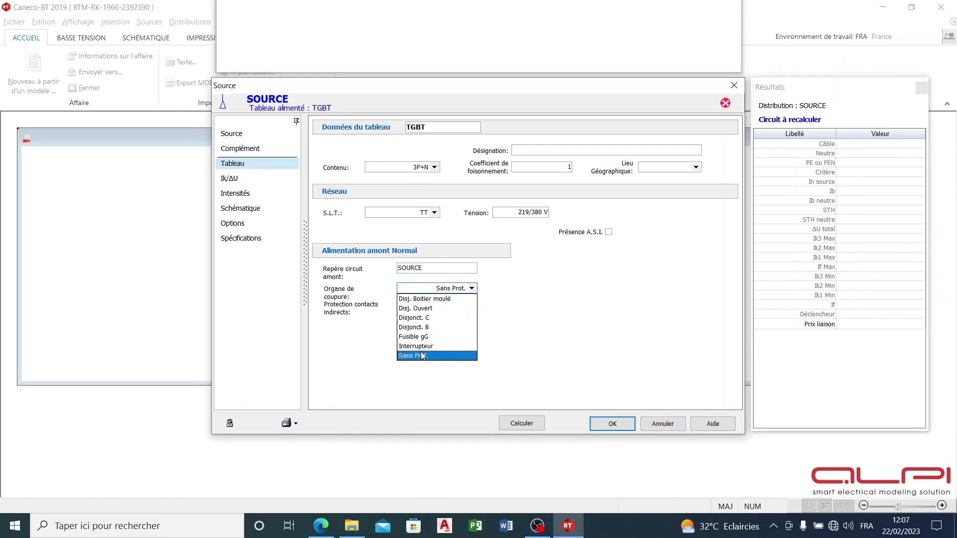
click(429, 356)
click(471, 309)
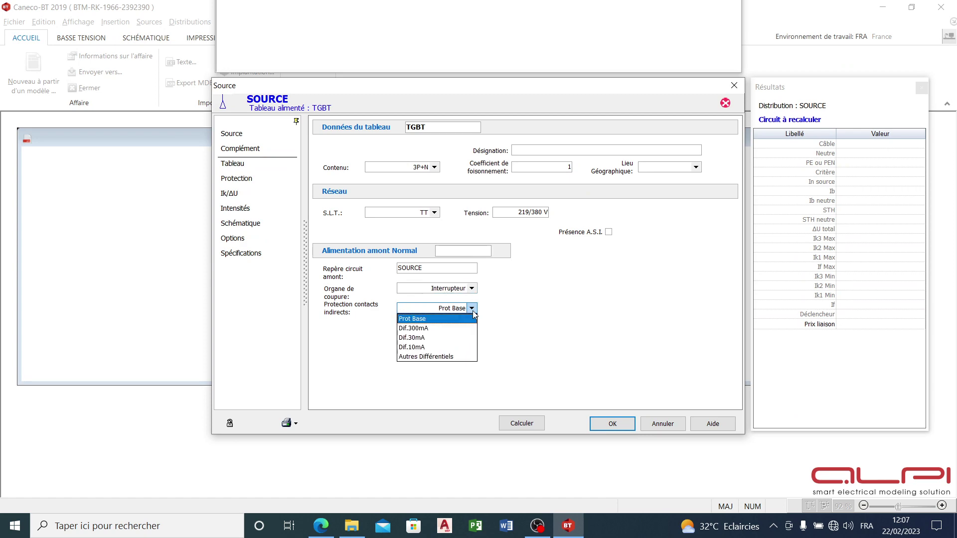
click(473, 310)
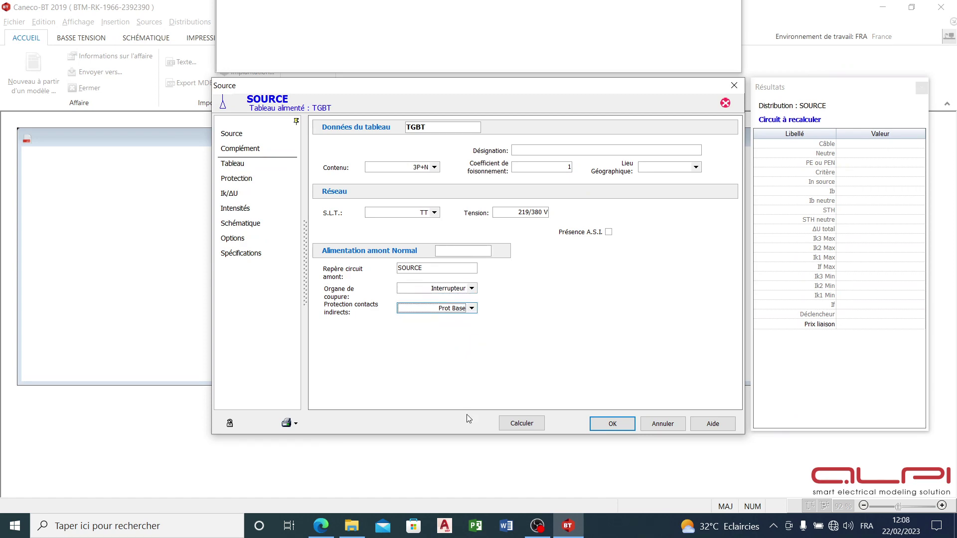
- Calculate the source and accept the INS80 switch from the Schneider Electric catalogue for the TGBT board
click(527, 427)
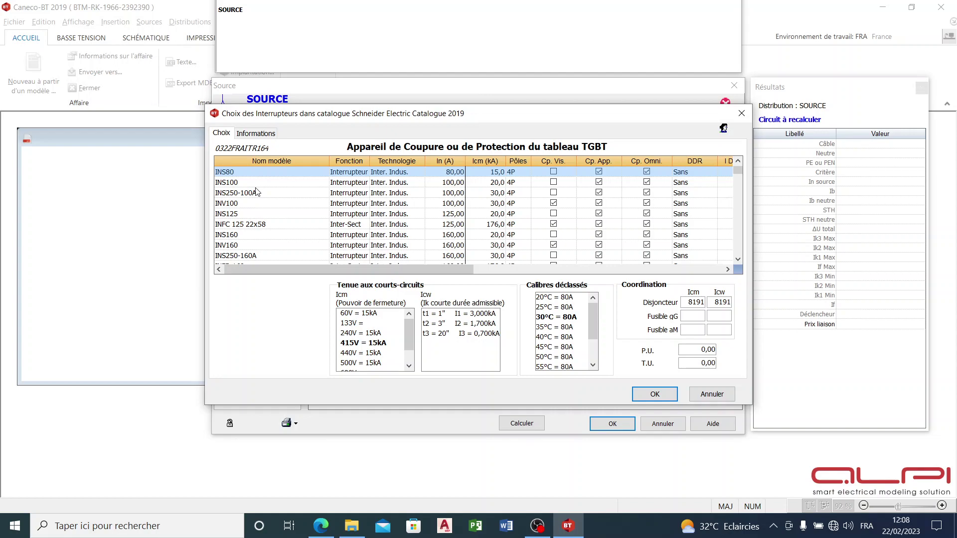
click(657, 395)
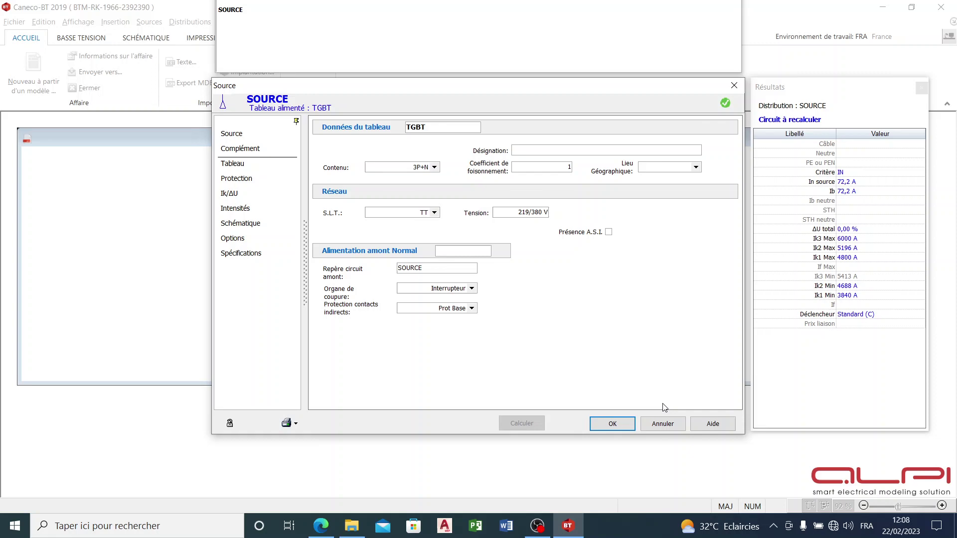
click(621, 423)
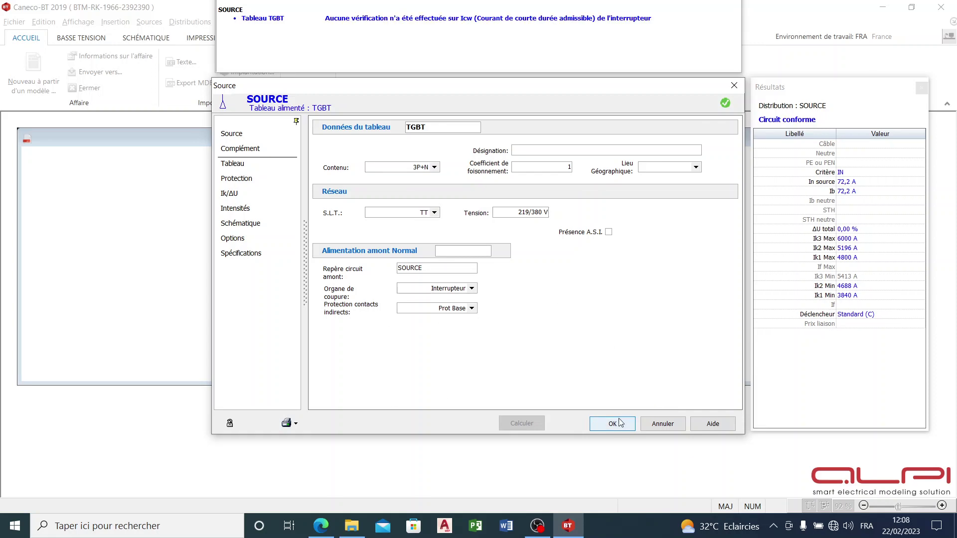
- Enter "Inter sectionneur principal" as the TGBT board's designation and validate the source
click(583, 149)
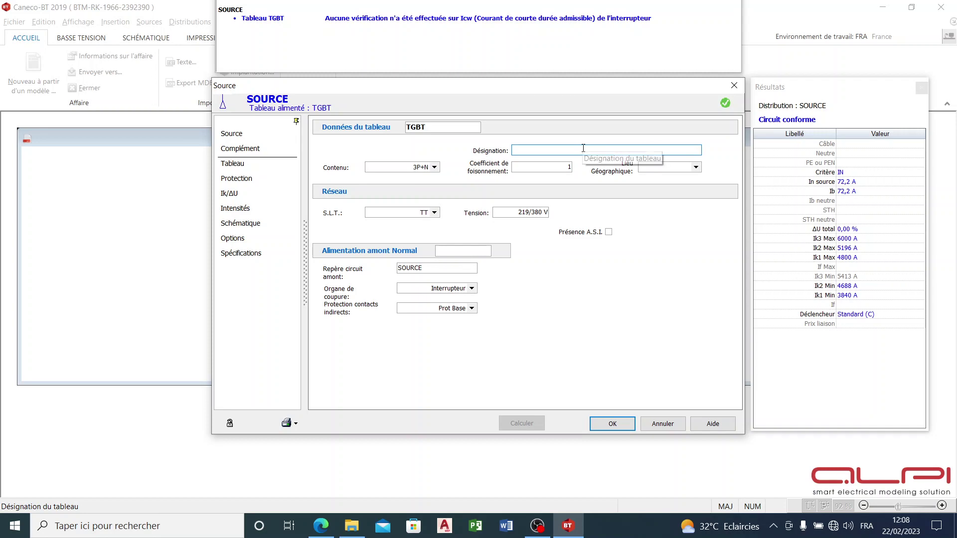
text(Inter)
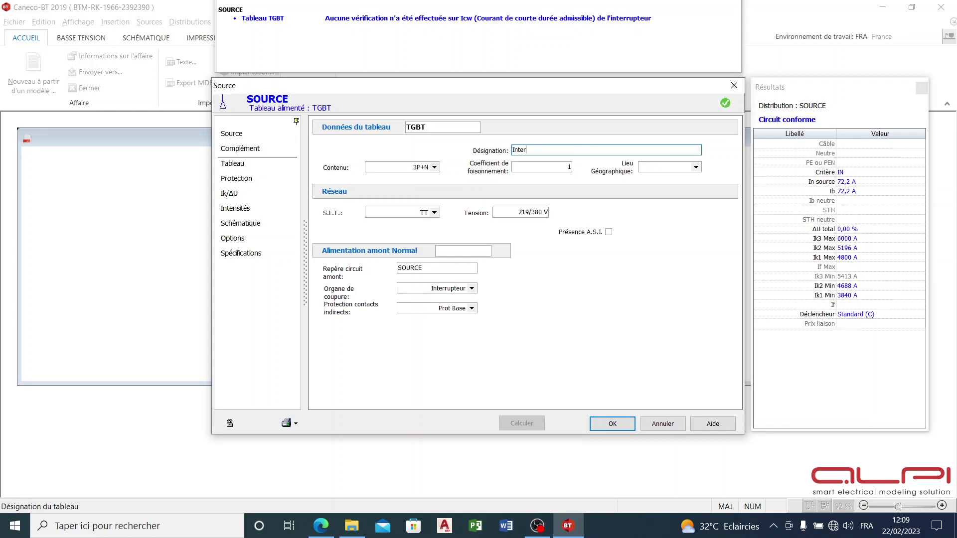
text( sectionneur principal)
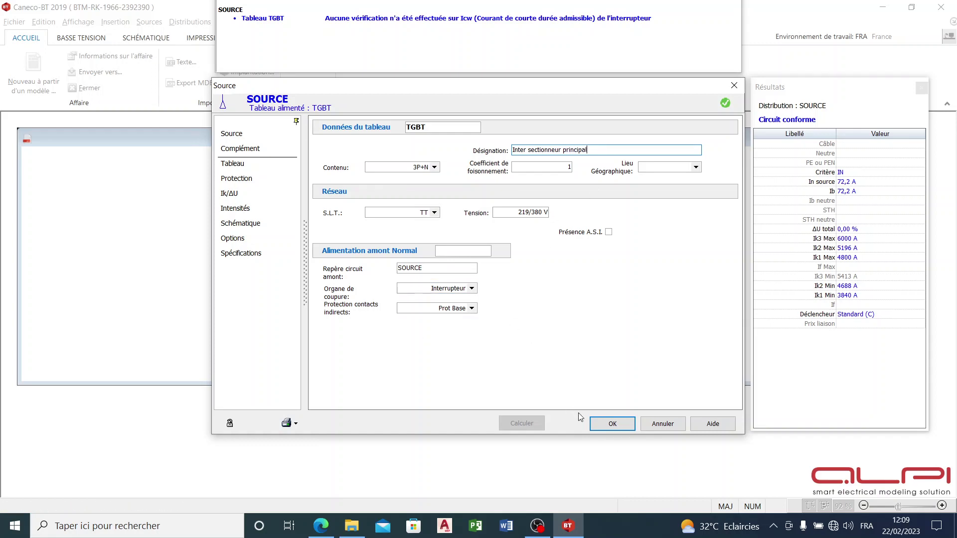
click(605, 427)
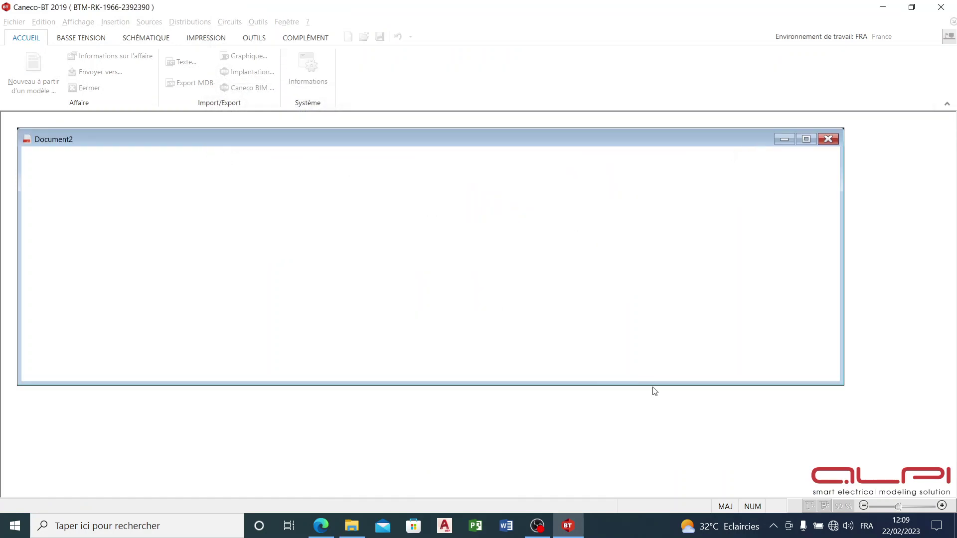
click(559, 308)
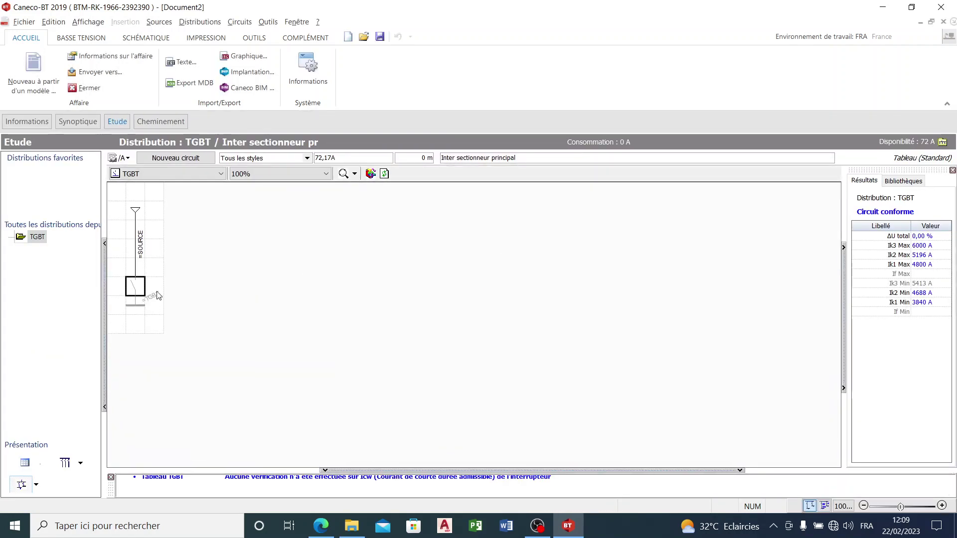
- Show the general single-line diagram in its detailed presentation at the Taille écran zoom setting
click(36, 485)
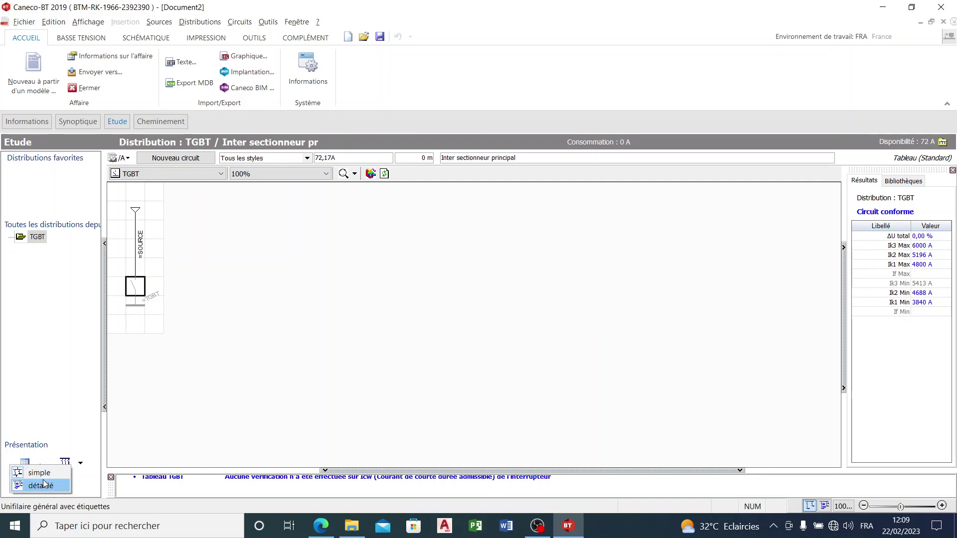
click(46, 487)
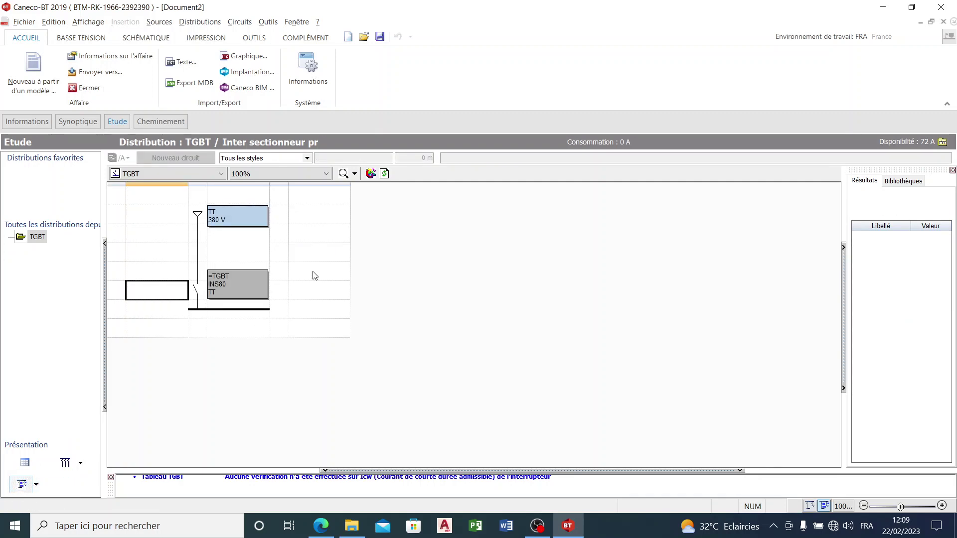
click(301, 278)
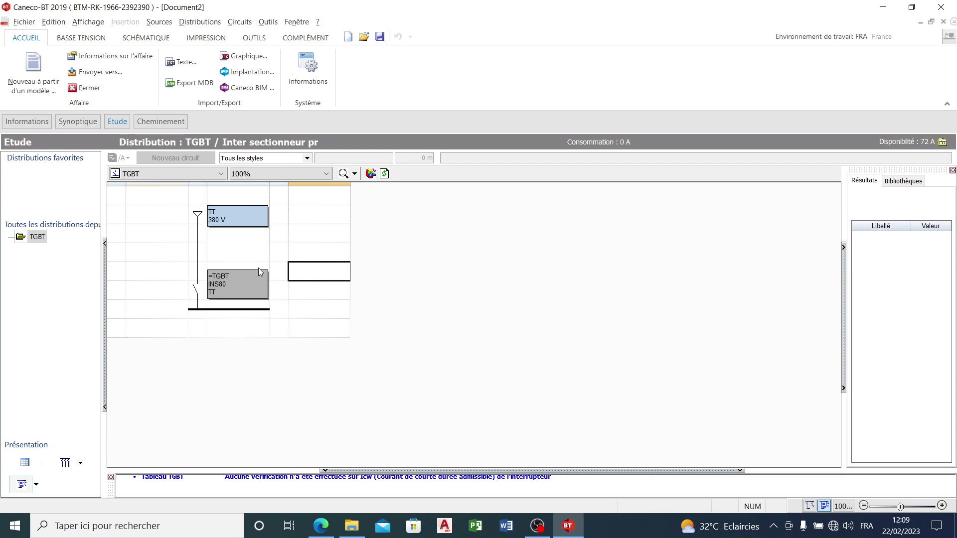
click(315, 174)
click(303, 255)
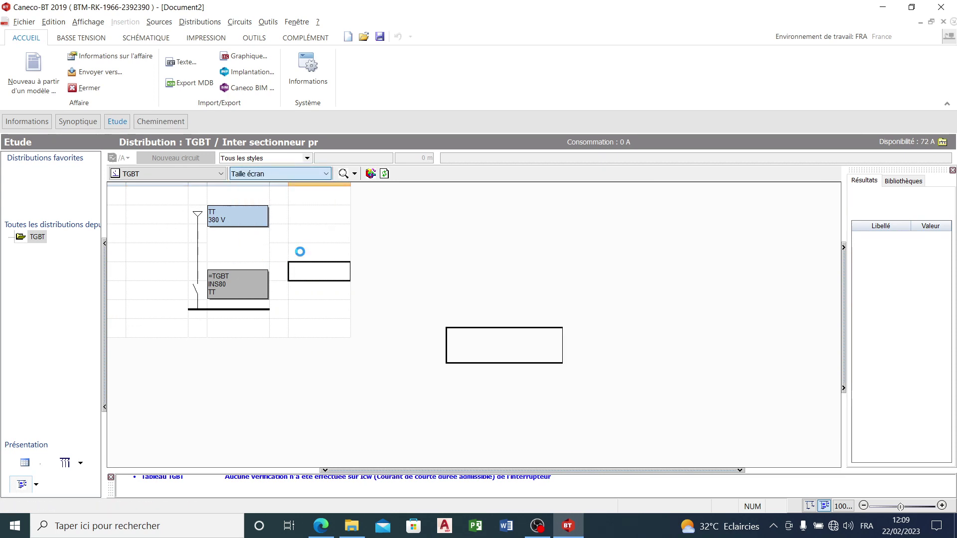
click(488, 282)
scroll(486, 285, down, 1)
scroll(487, 284, up, 1)
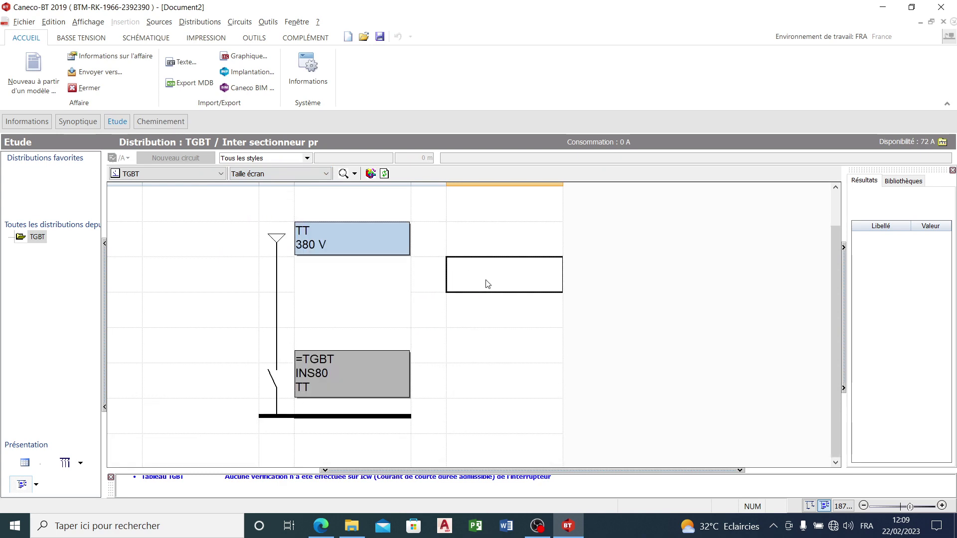
scroll(484, 287, down, 1)
- Add three standard Jeu Barres (sous jeu de barres) circuits to the TGBT busbar
click(301, 386)
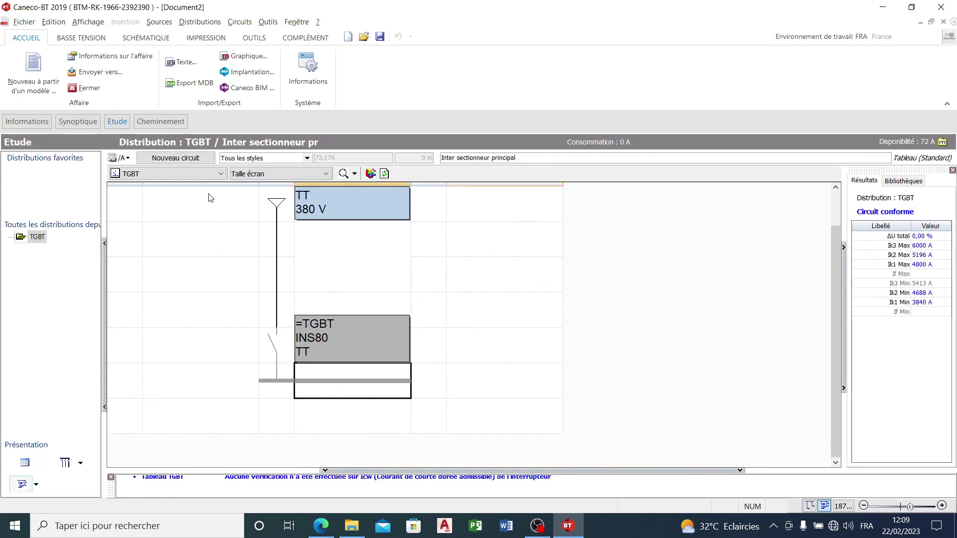
click(191, 158)
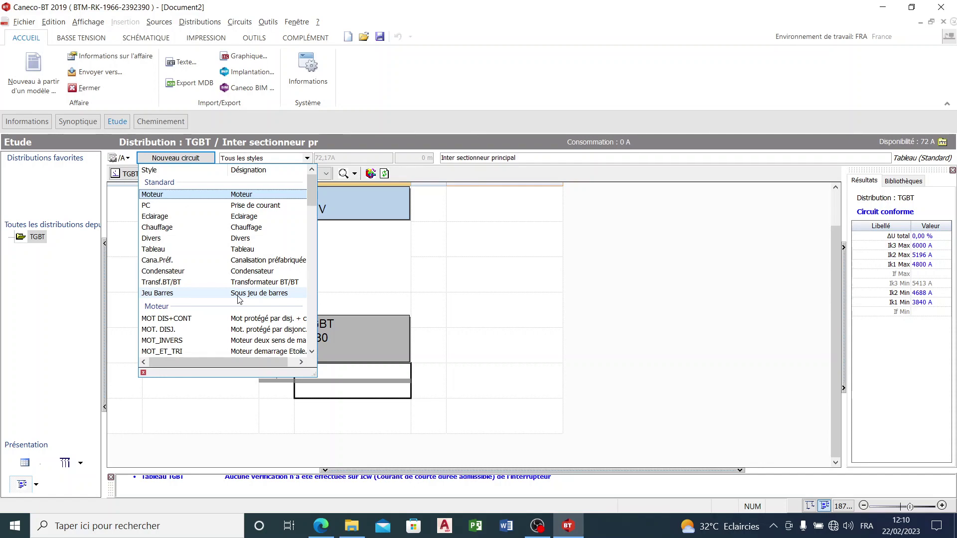
click(238, 294)
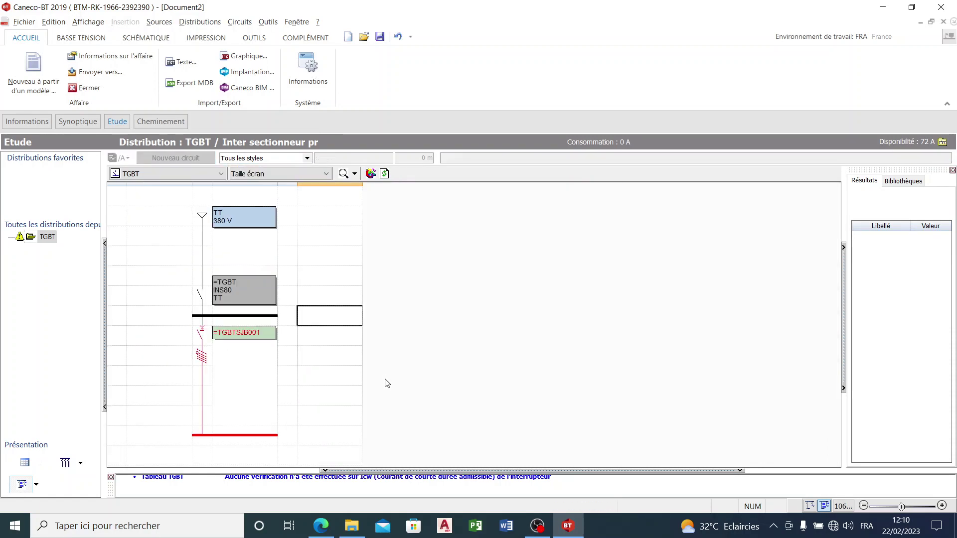
click(246, 321)
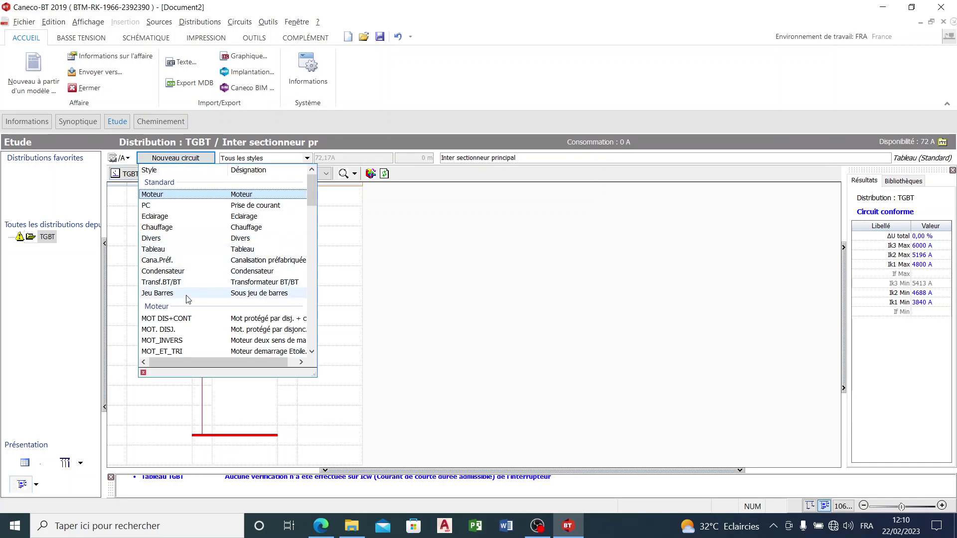
click(187, 294)
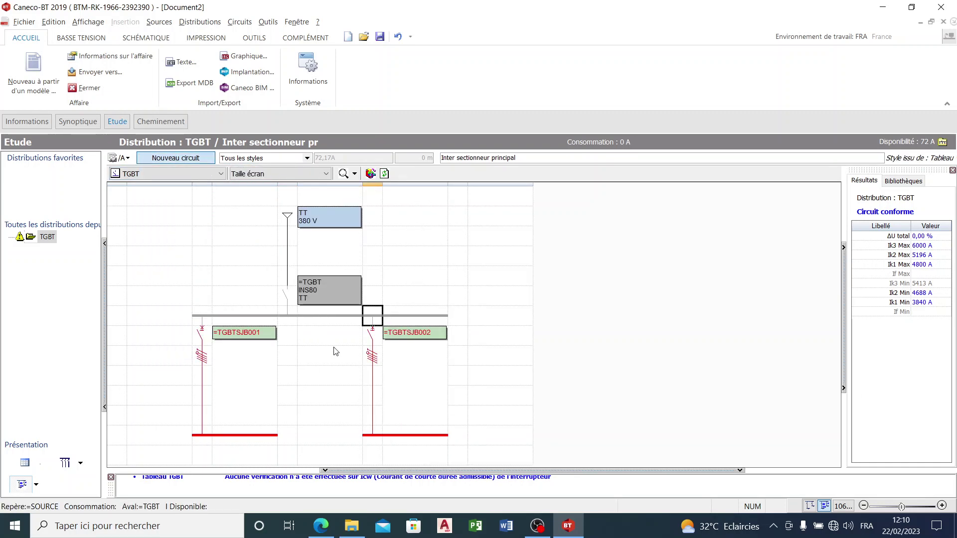
double_click(431, 319)
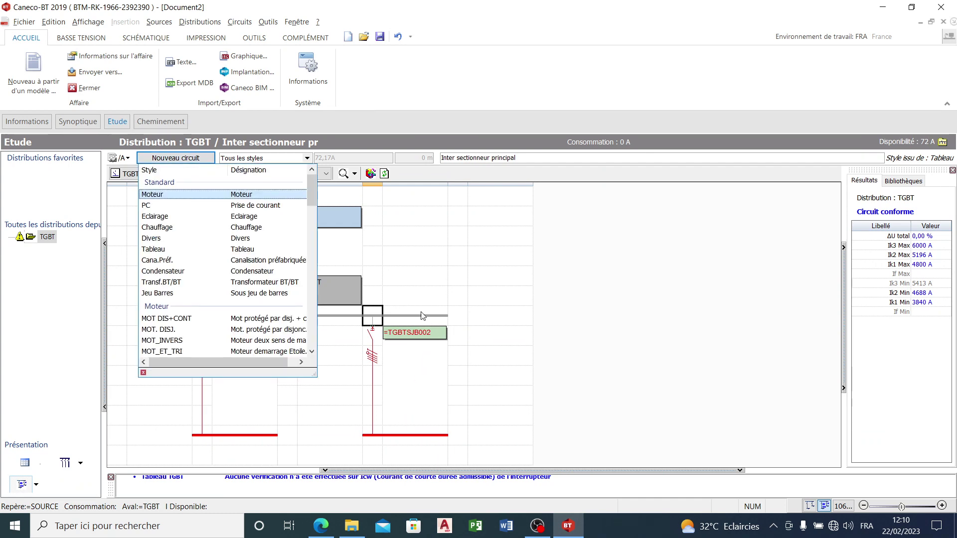
click(215, 293)
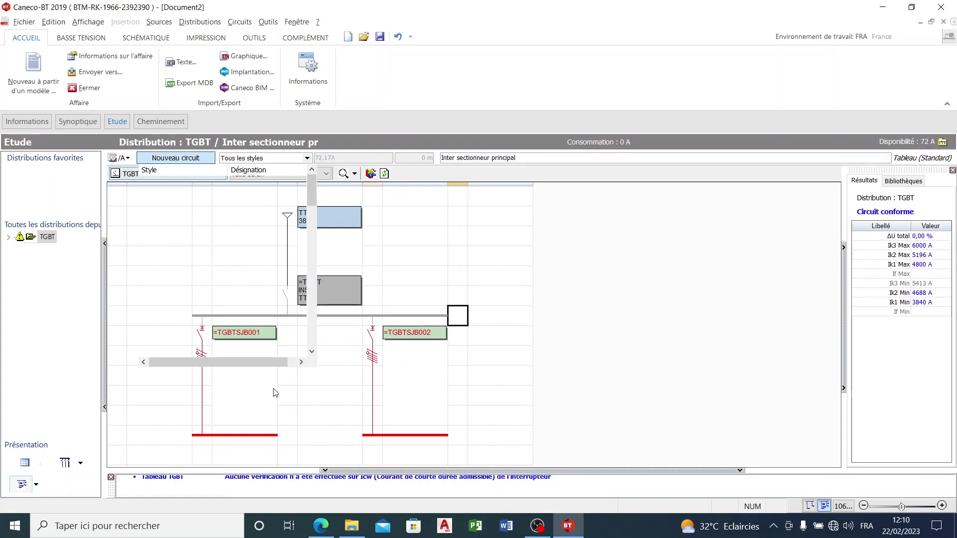
click(201, 295)
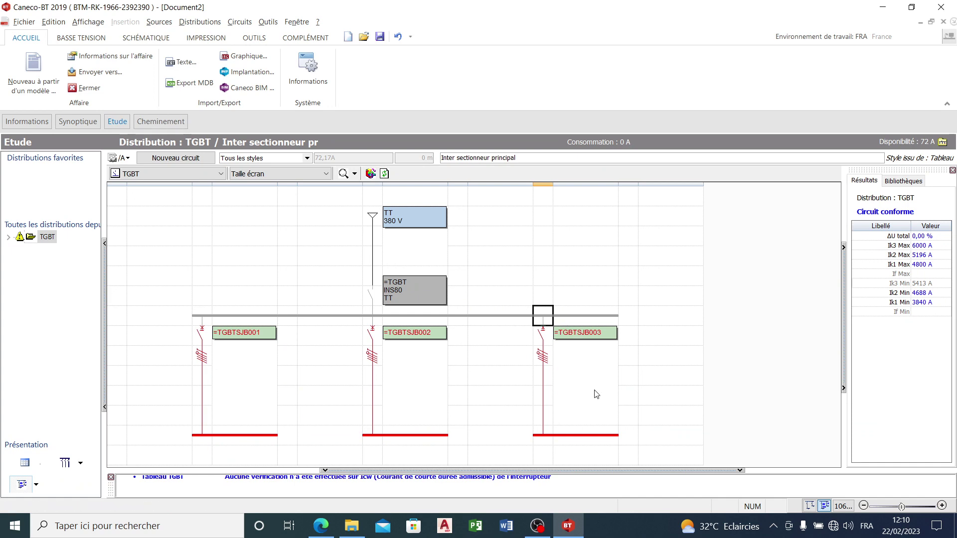
- Select the busbar of the first sub-busbar circuit, and switch to Microsoft Edge to consult the lighting plan Dessin1-Objet.pdf
click(250, 435)
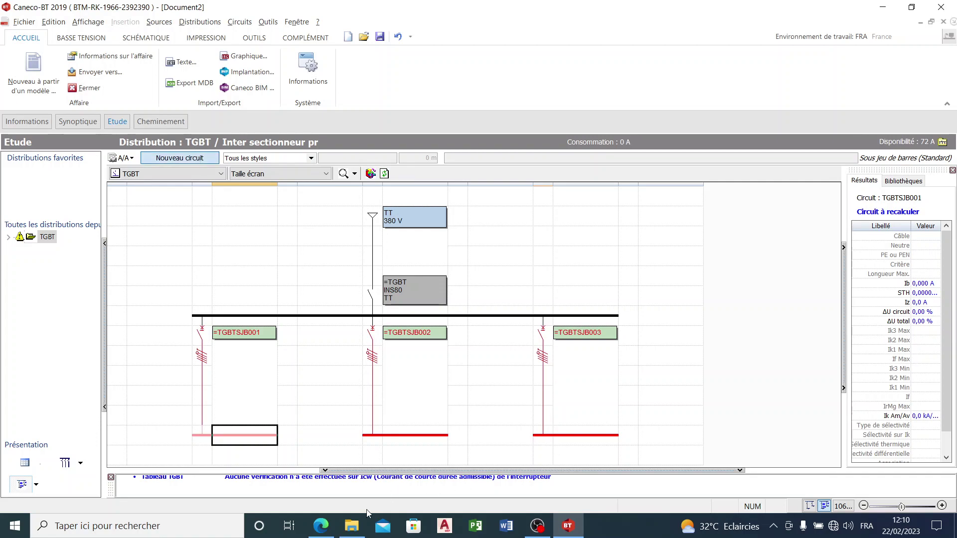
click(320, 526)
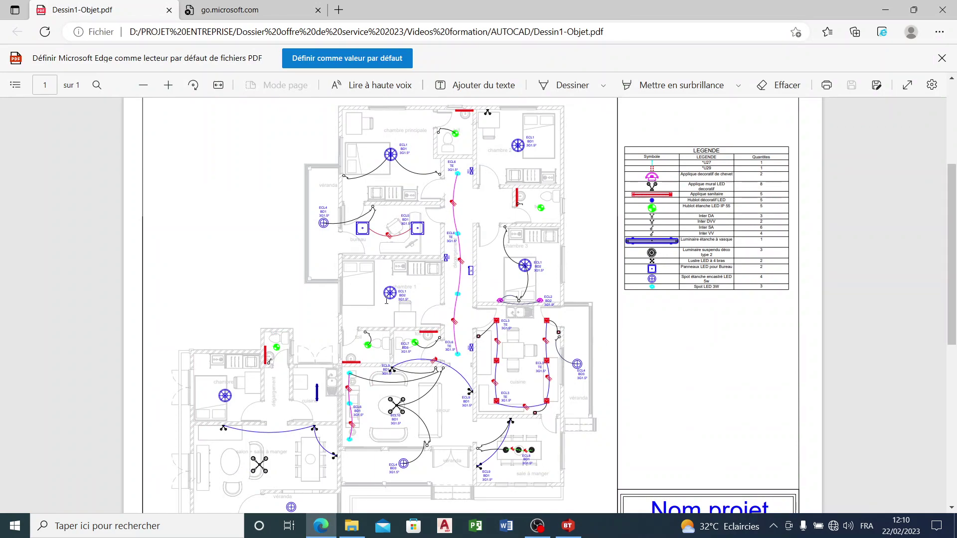
- Check the lighting plan, return to Caneco BT and add five standard Eclairage circuits to the first sub-busbar
scroll(387, 301, down, 3)
scroll(282, 342, up, 2)
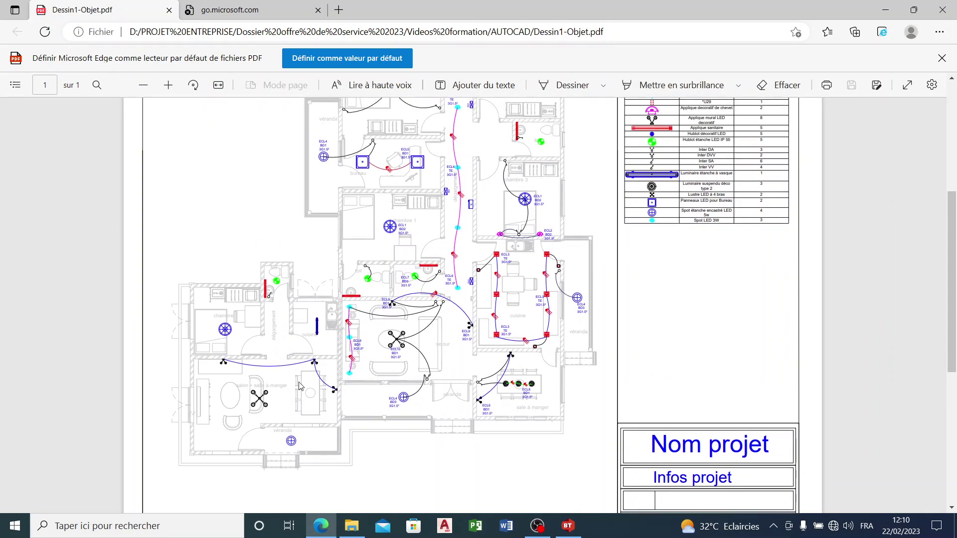
click(886, 10)
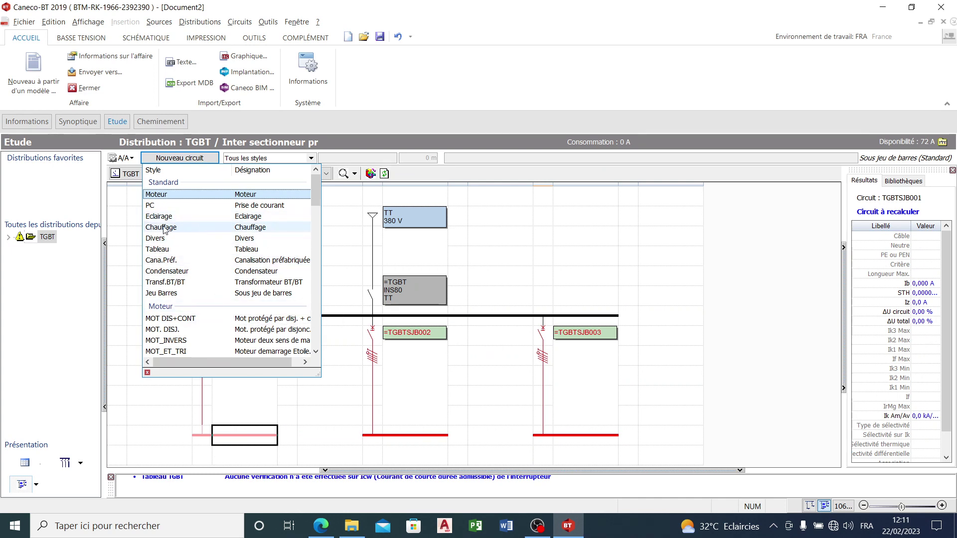
click(260, 217)
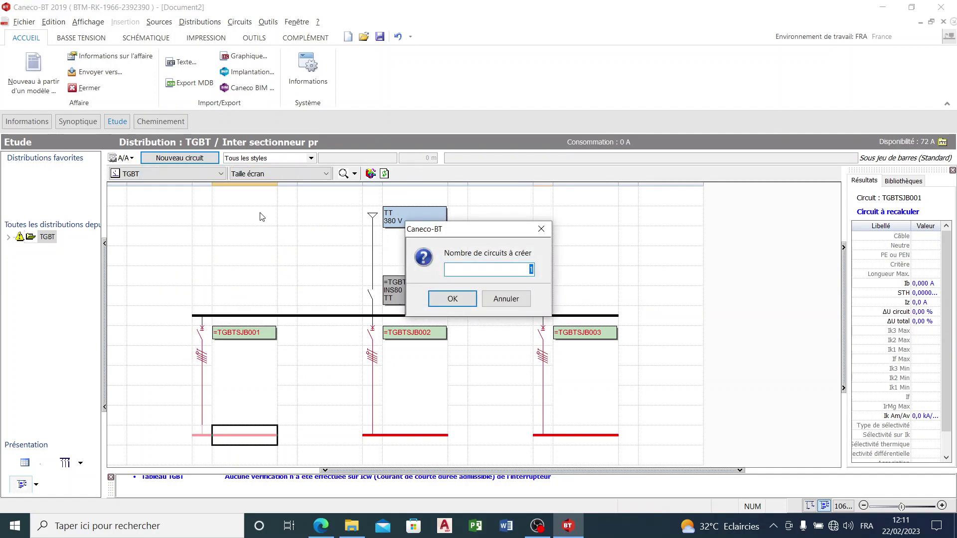
key(Return)
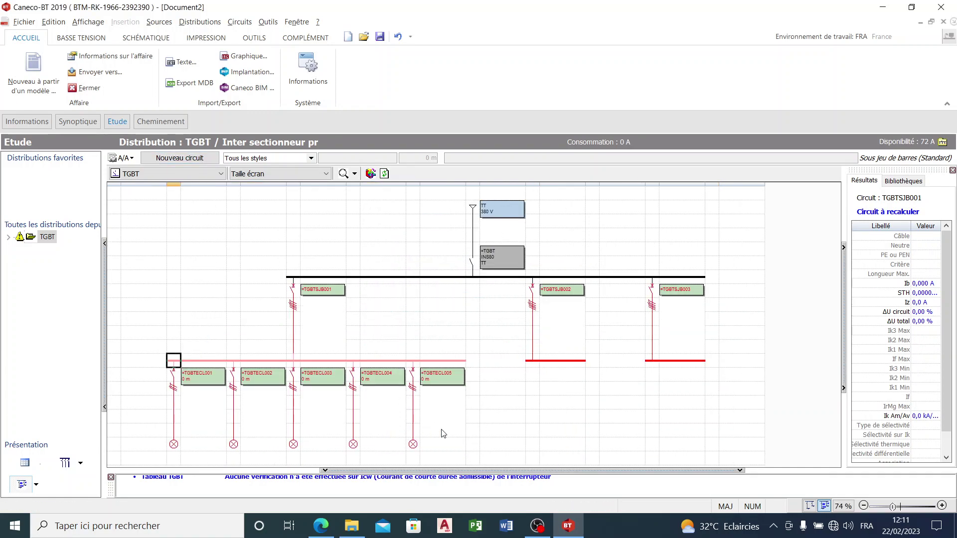
- Add seven standard PC (Prise de courant) circuits to the second sub-busbar
click(548, 361)
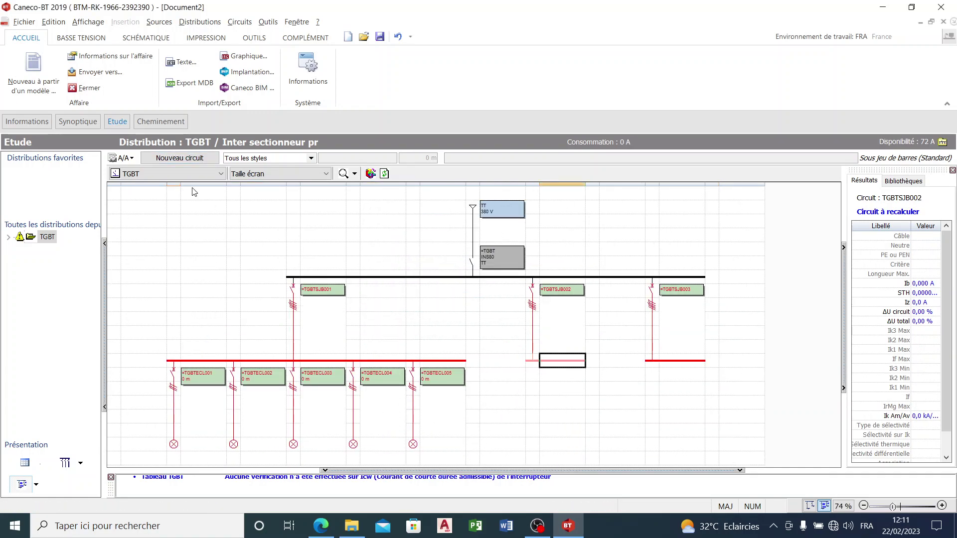
click(184, 158)
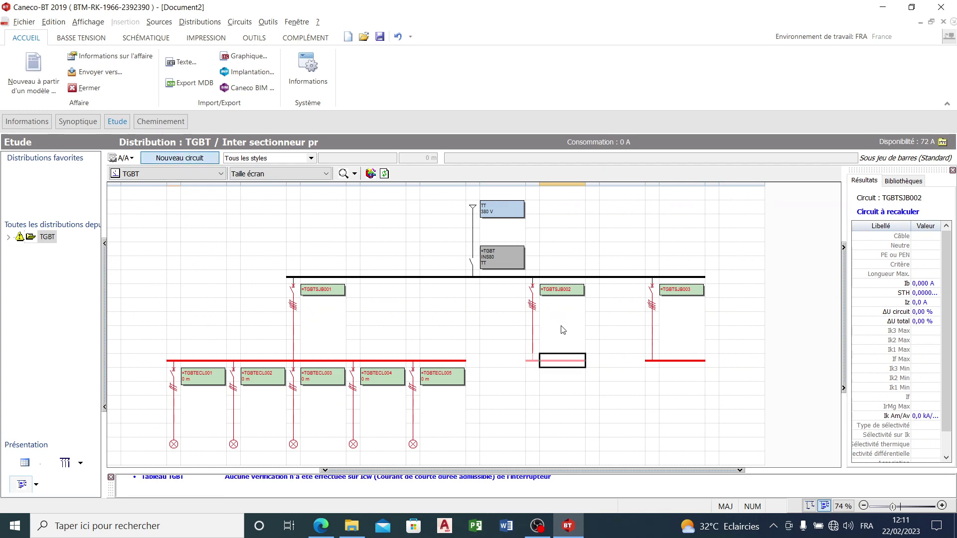
click(558, 333)
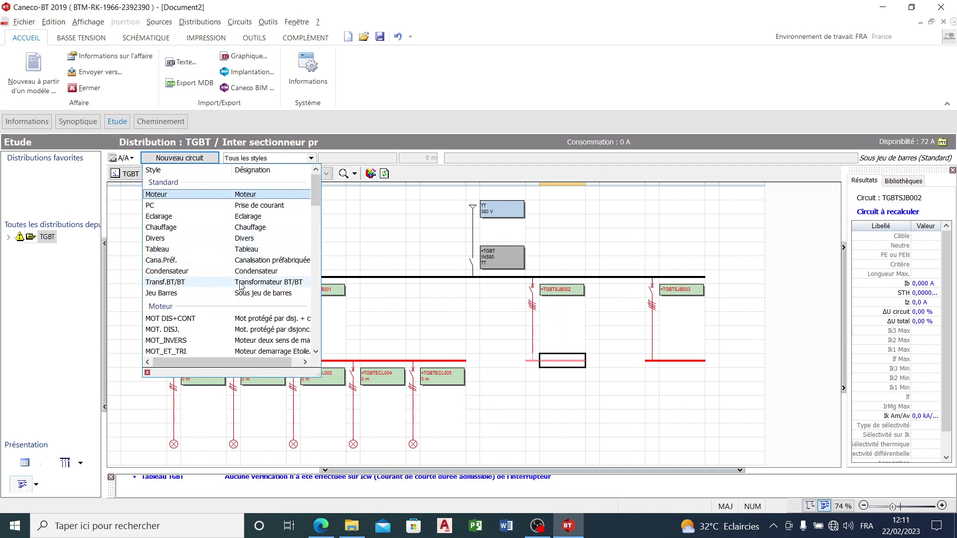
click(186, 207)
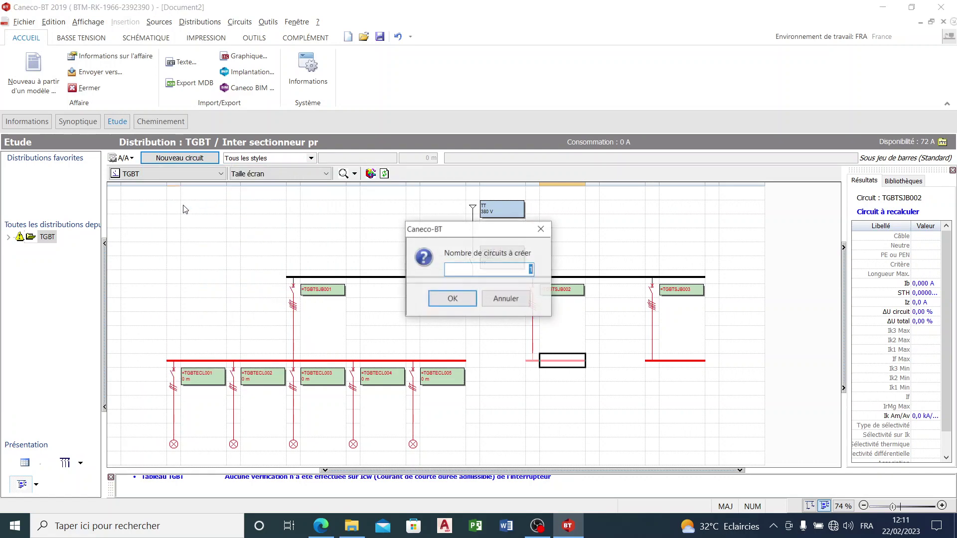
text(7)
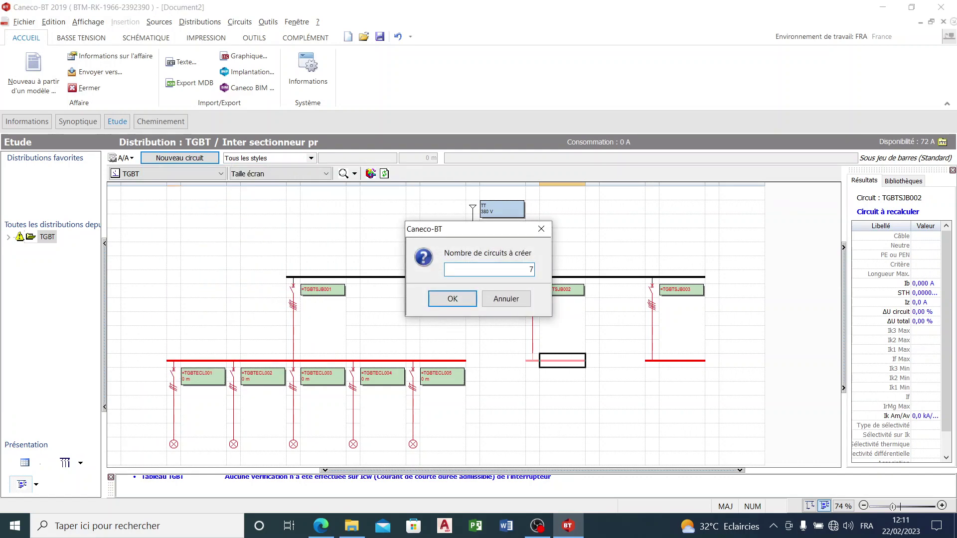
key(Return)
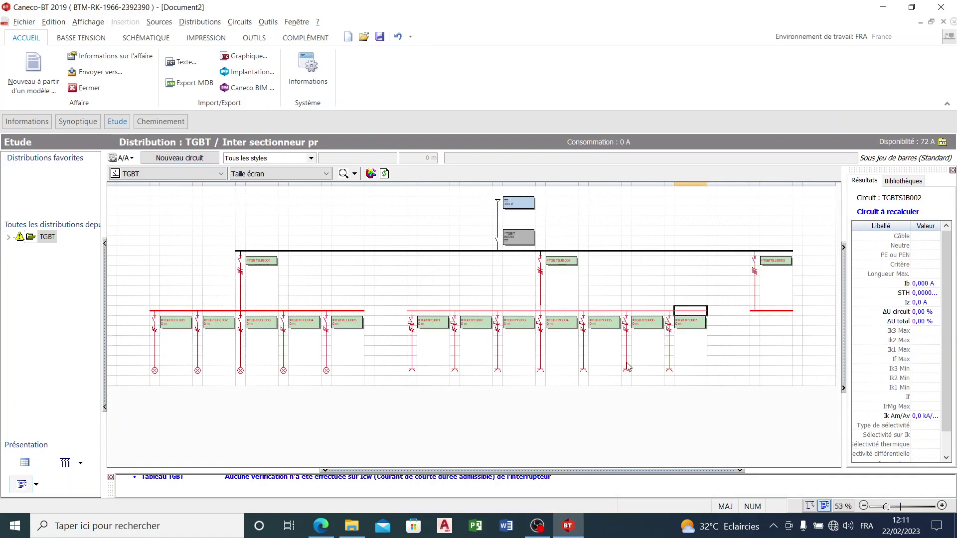
- Select the third sub-busbar, review the rooms on the Dessin1-Objet.pdf plan in Microsoft Edge, and return to Caneco BT
click(774, 314)
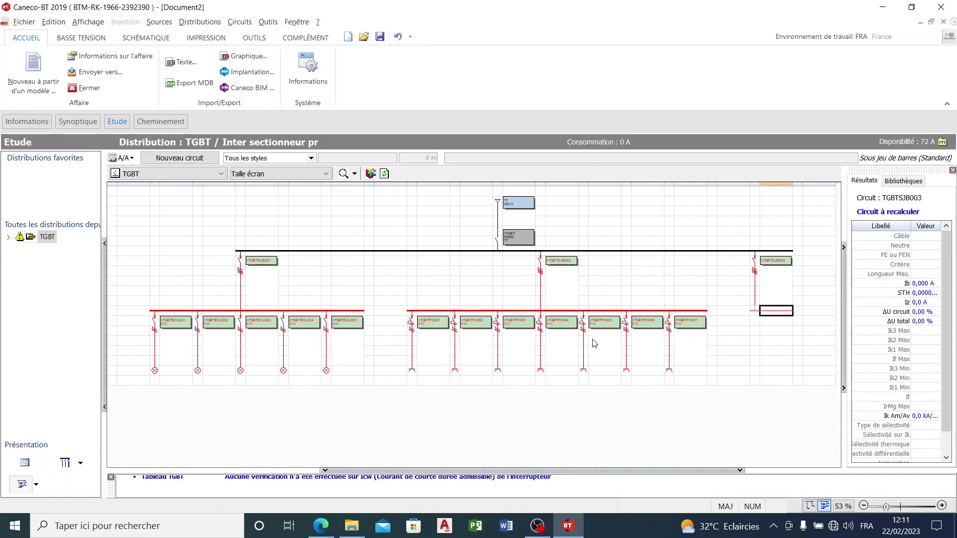
click(321, 527)
scroll(526, 333, up, 1)
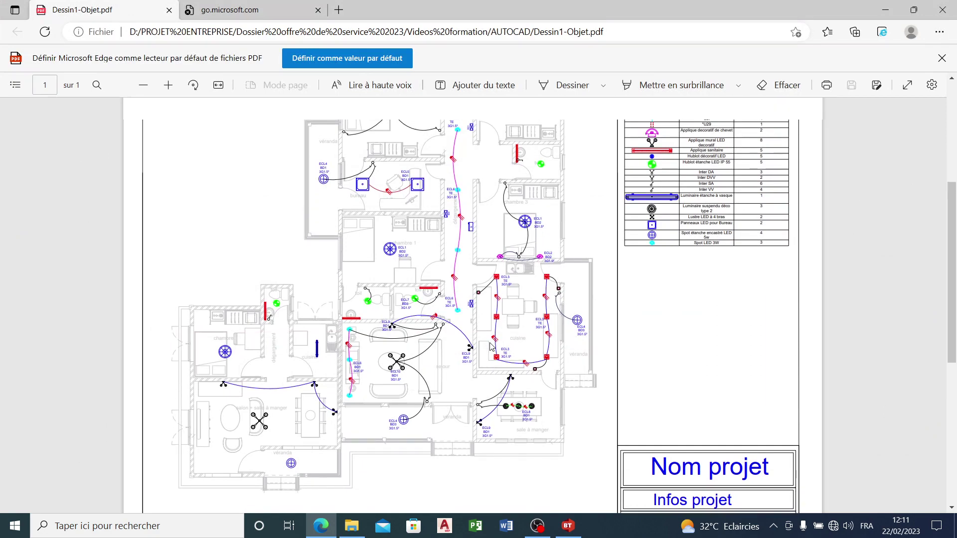
scroll(526, 333, up, 2)
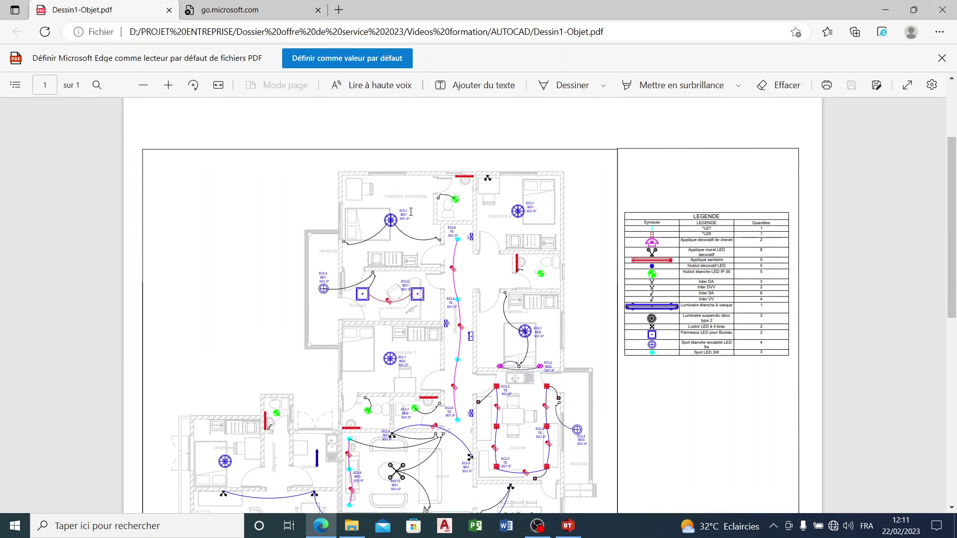
scroll(411, 212, down, 4)
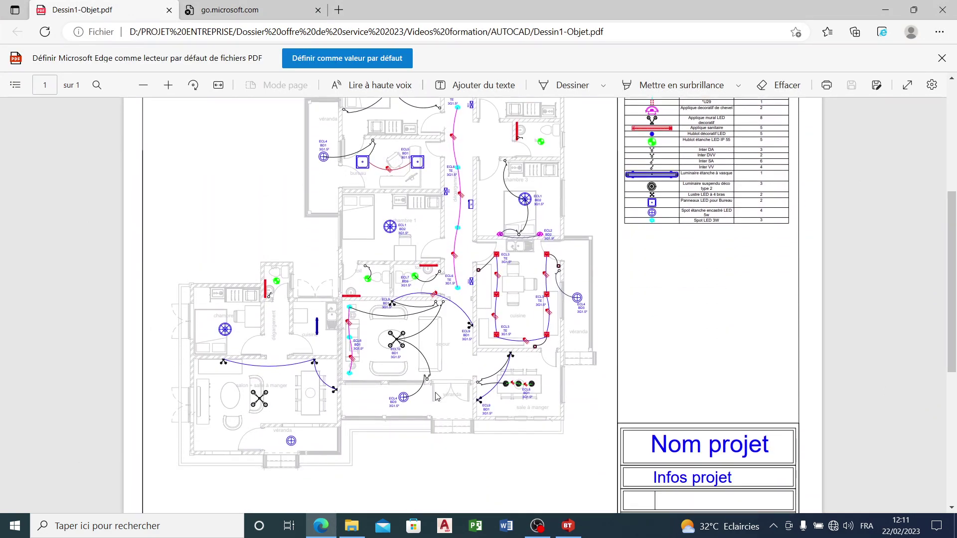
scroll(431, 342, up, 2)
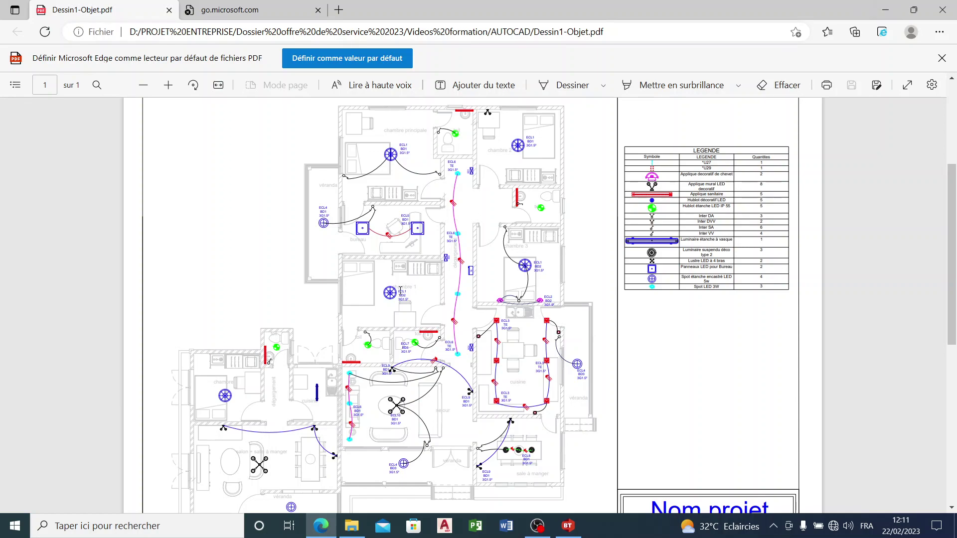
click(883, 10)
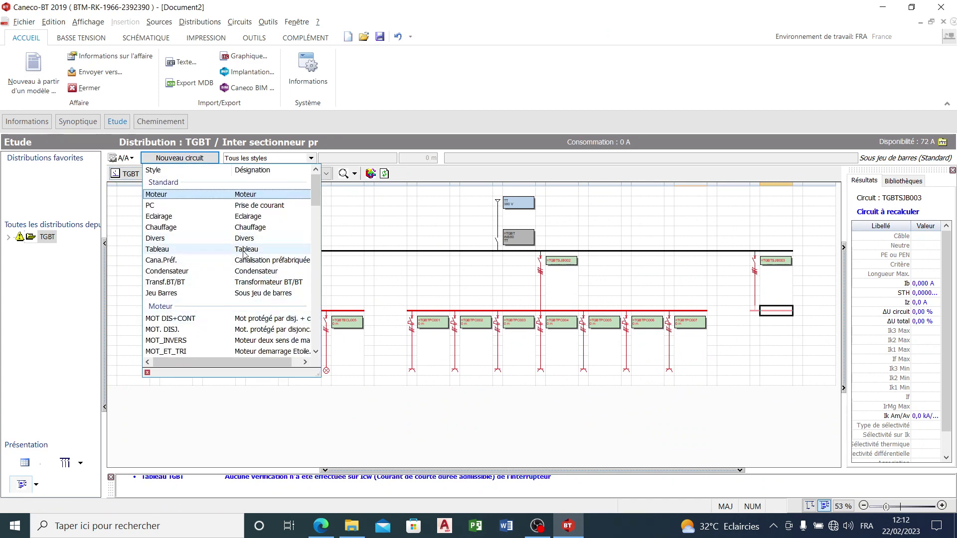
- Add four standard Condensateur circuits to the third sub-busbar
click(287, 275)
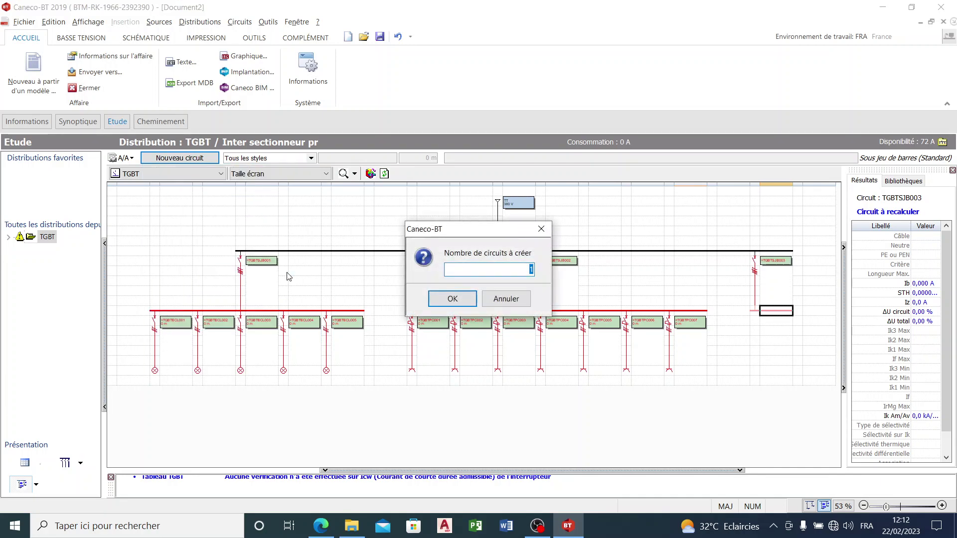
text(4)
key(Return)
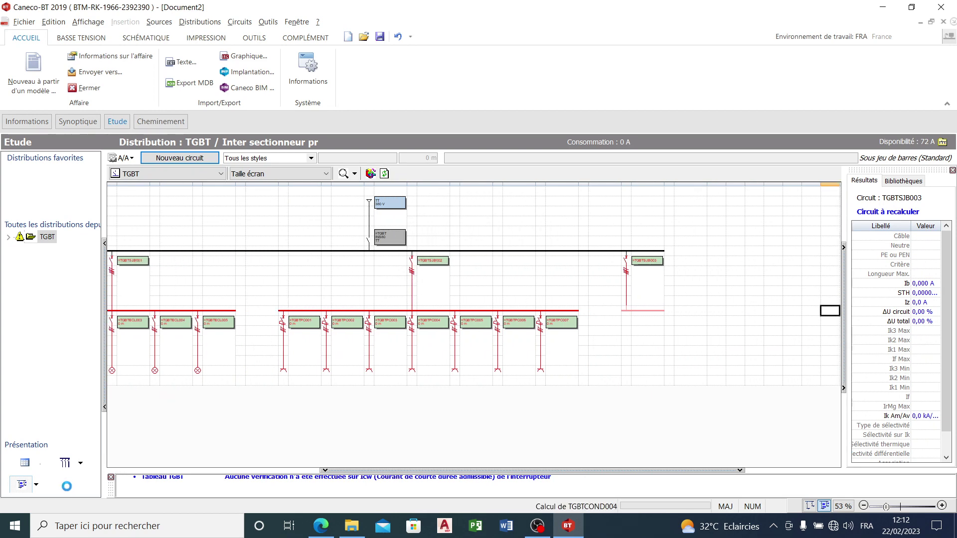
- Show the general single-line diagram in its simple presentation and undo the addition of the four Condensateur circuits
click(36, 485)
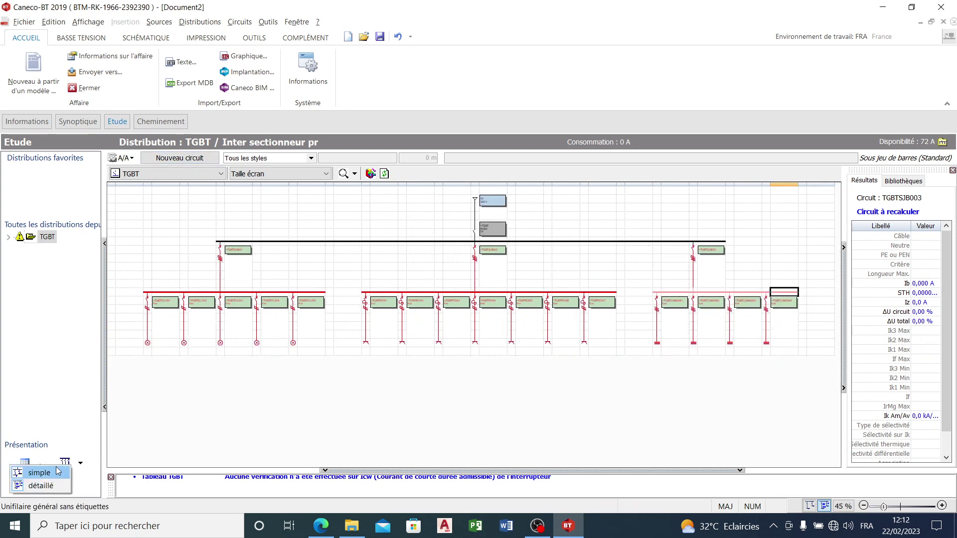
click(41, 486)
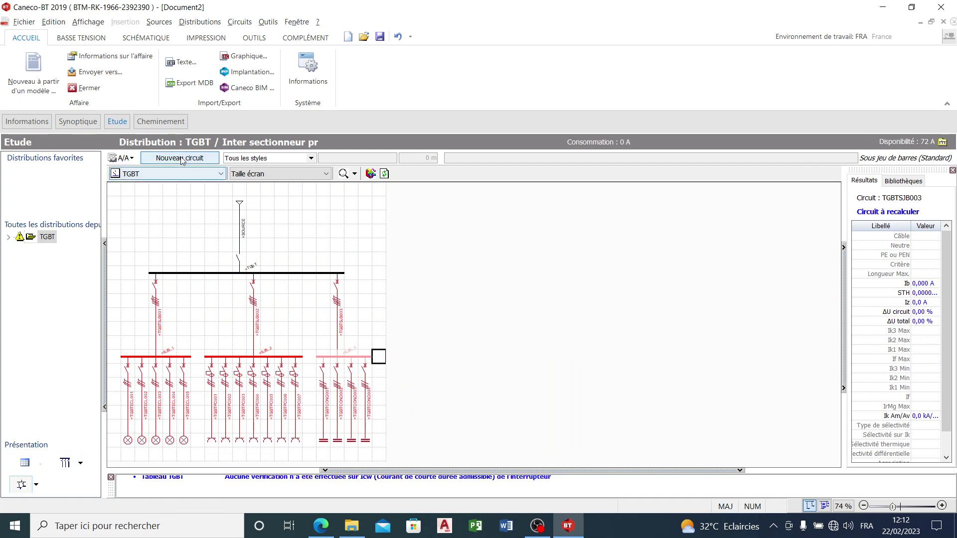
click(397, 38)
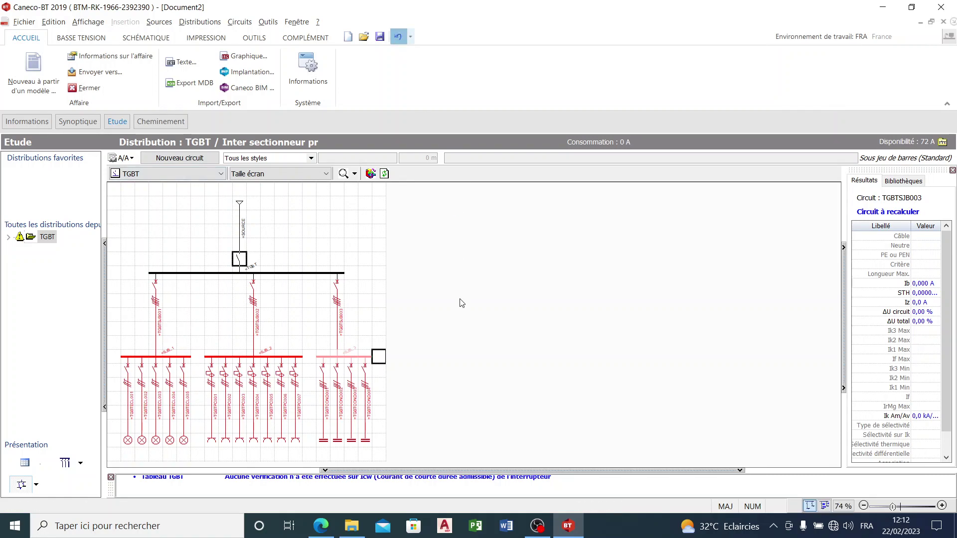
- Add four DEP_CLIMATISATI (Climatisation) circuits from the Moteur styles to the third sub-busbar
click(323, 359)
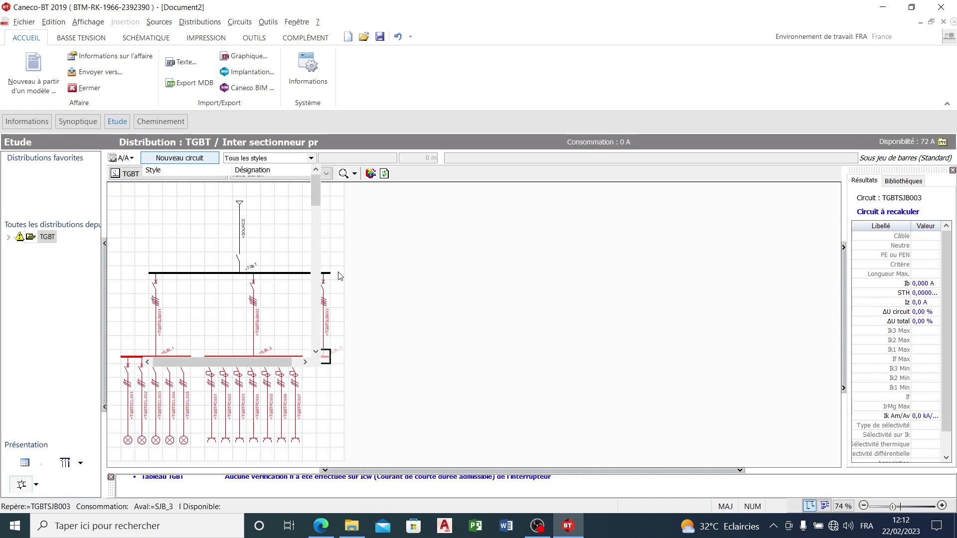
scroll(262, 281, down, 3)
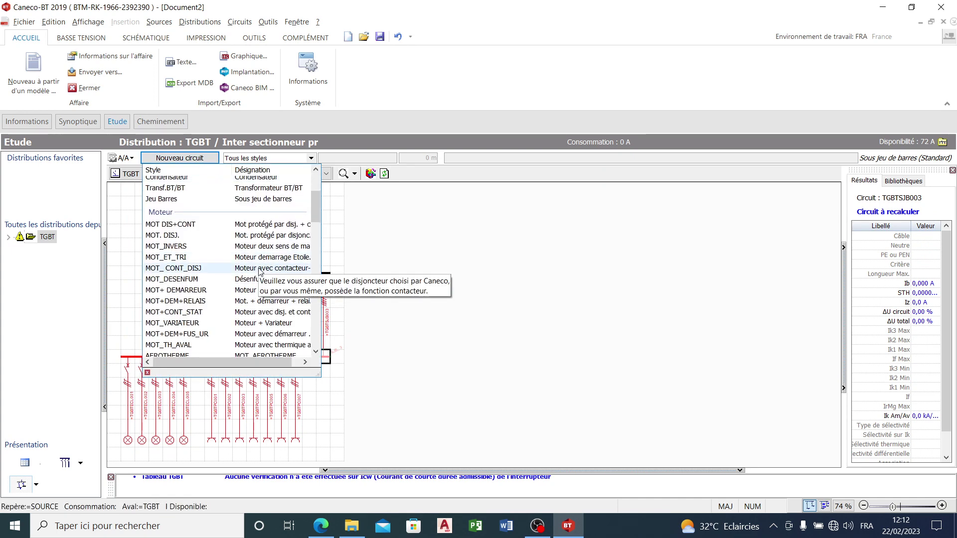
scroll(204, 267, up, 3)
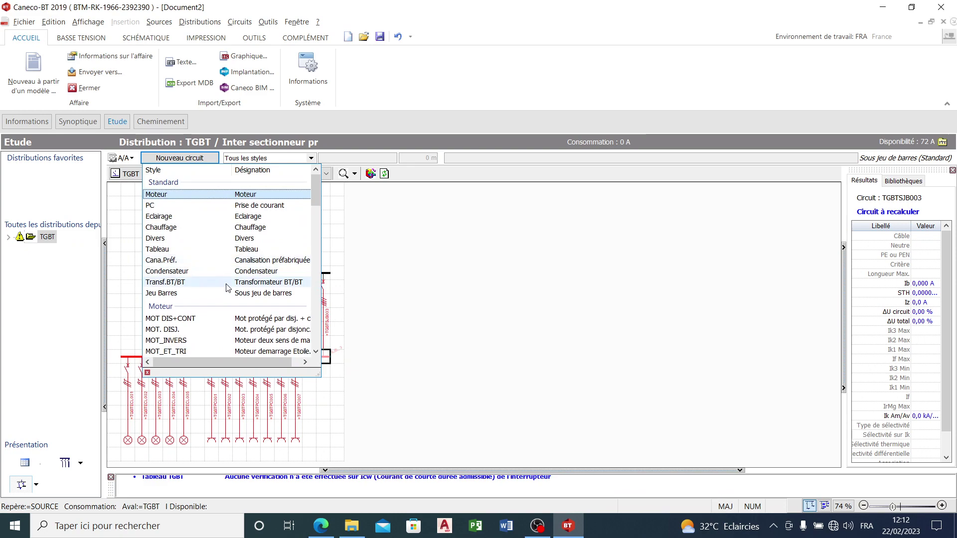
scroll(225, 269, down, 2)
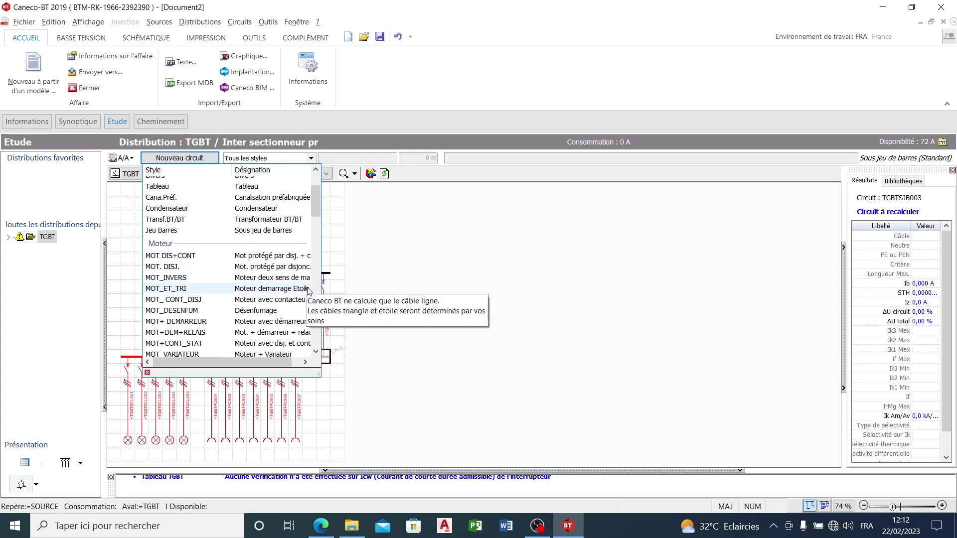
scroll(283, 321, down, 2)
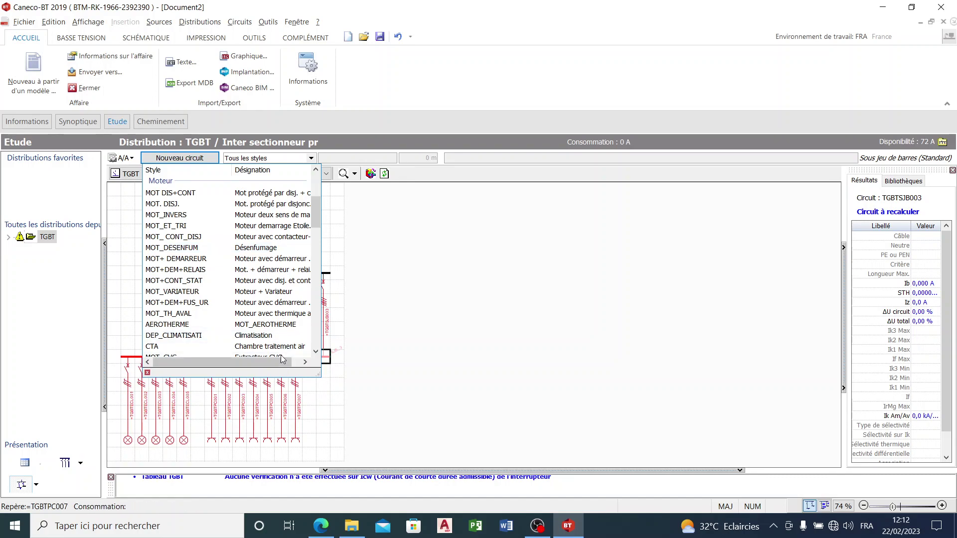
click(275, 337)
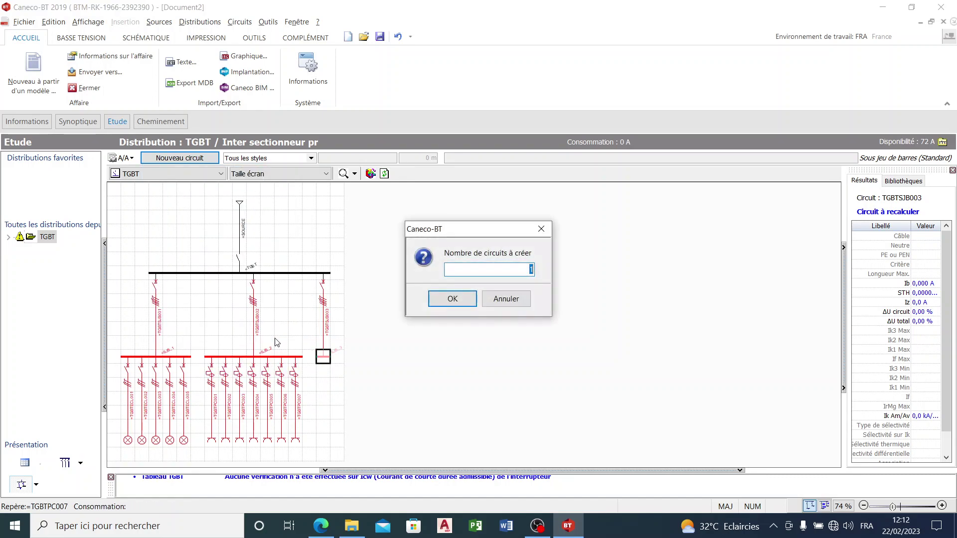
text(4)
key(Return)
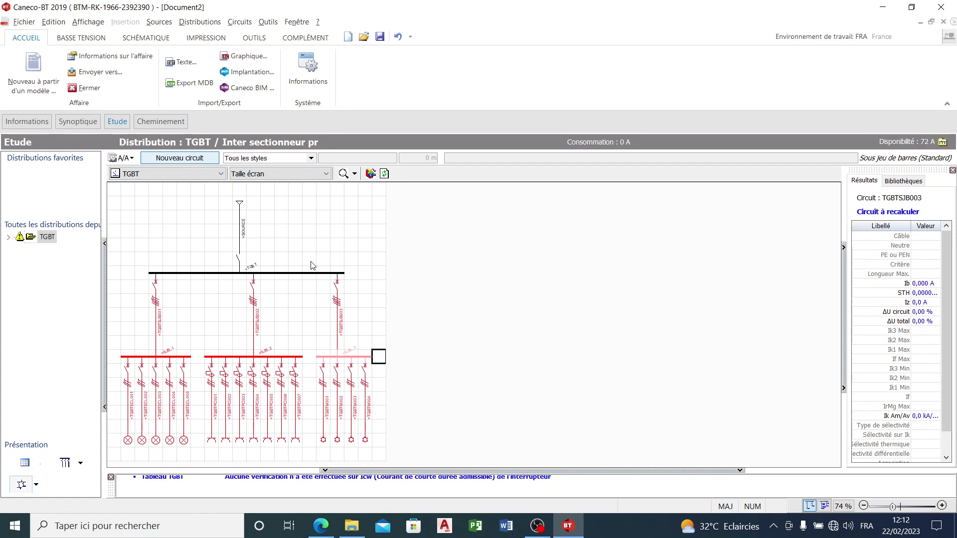
- Add one CHAUF_BEC (Ballon eau chaude) circuit from the Chauffage styles to the third sub-busbar
click(180, 158)
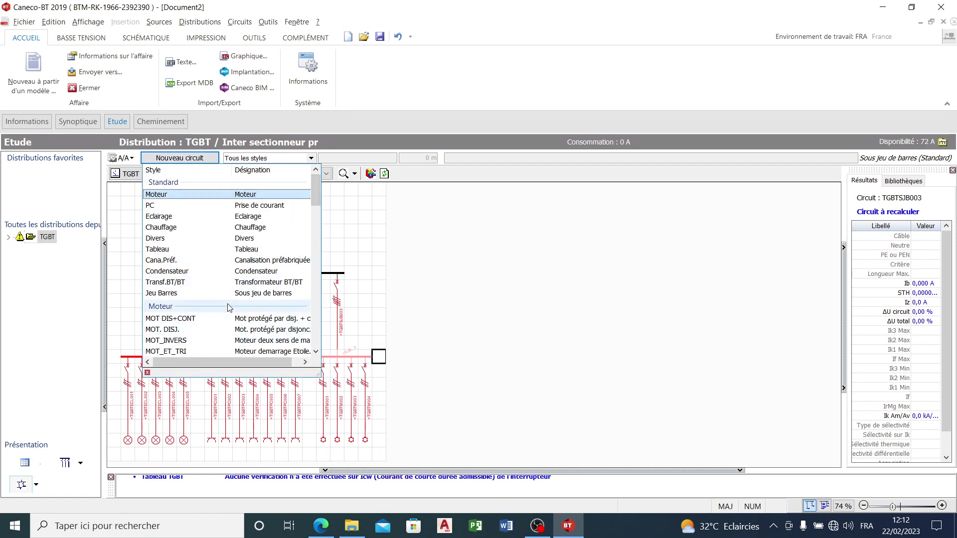
scroll(228, 308, down, 3)
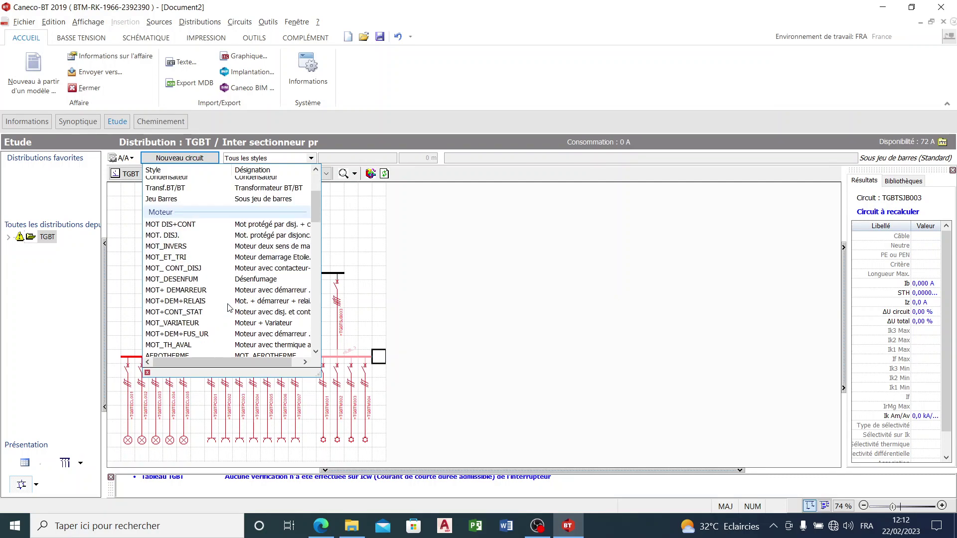
scroll(228, 308, down, 4)
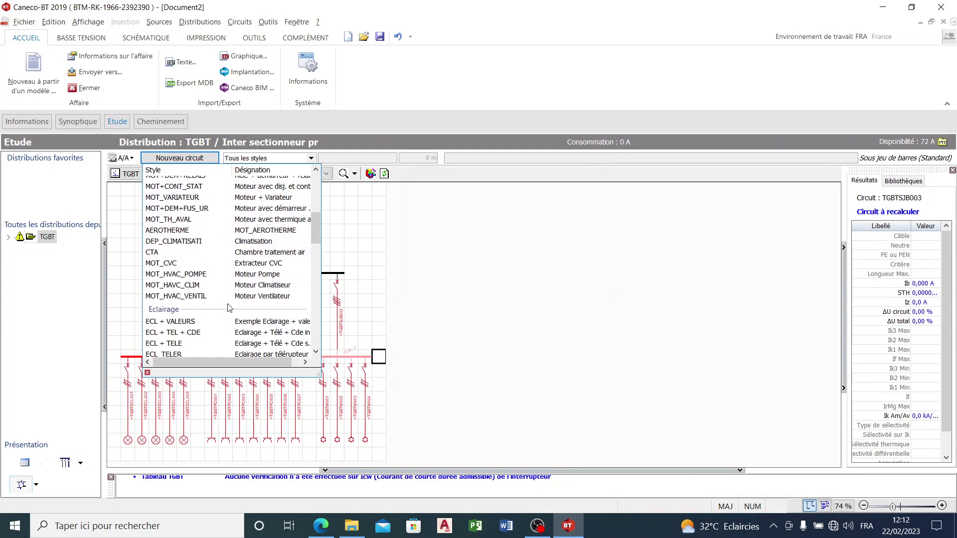
scroll(229, 303, down, 4)
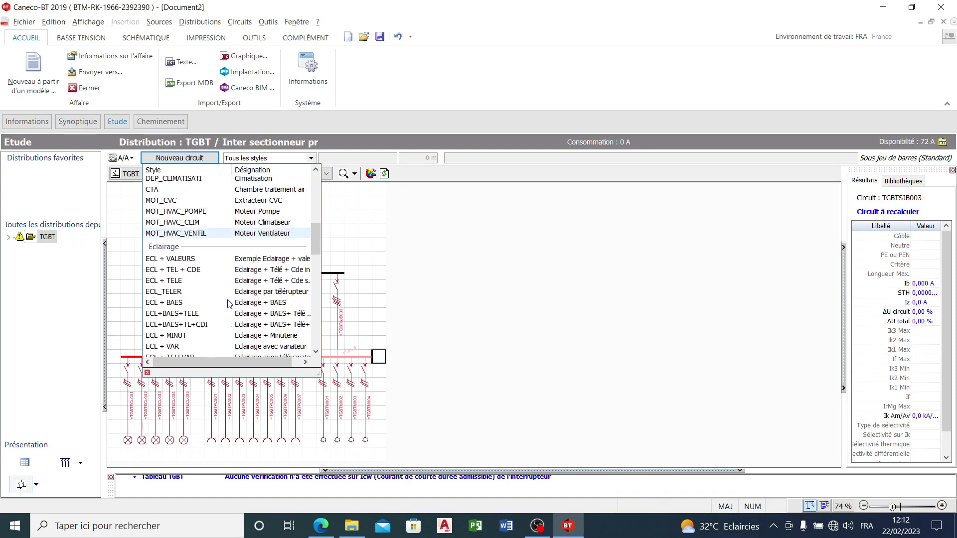
scroll(229, 303, down, 1)
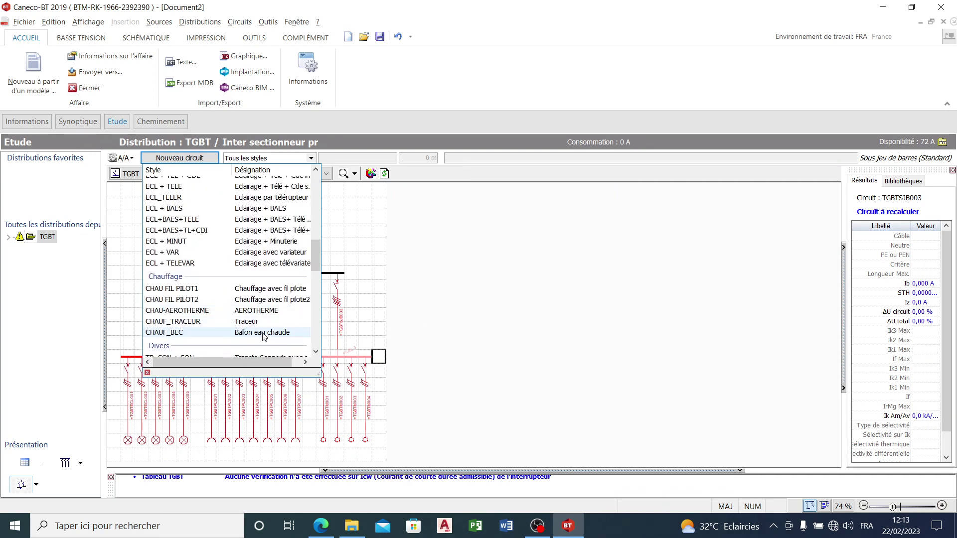
click(291, 333)
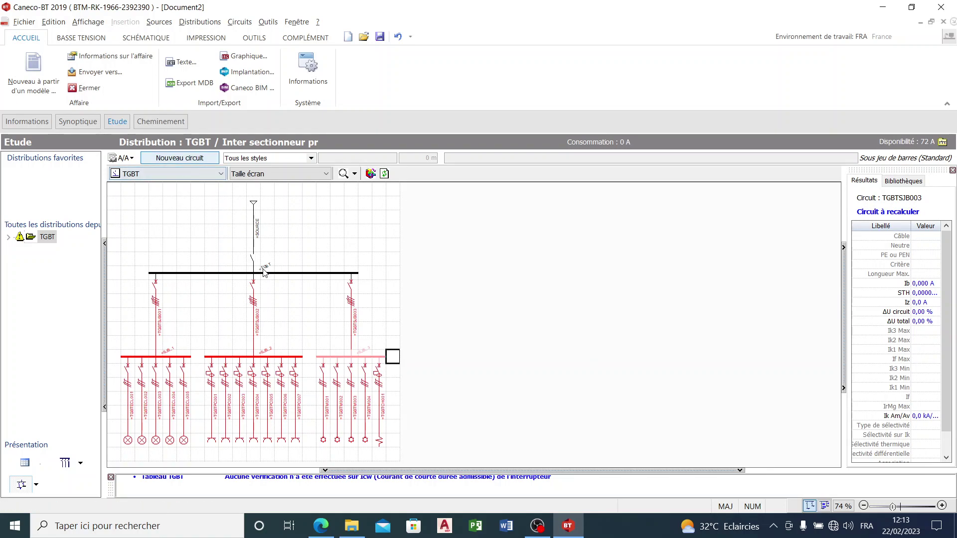
- Add one standard Divers circuit to the third sub-busbar
click(180, 159)
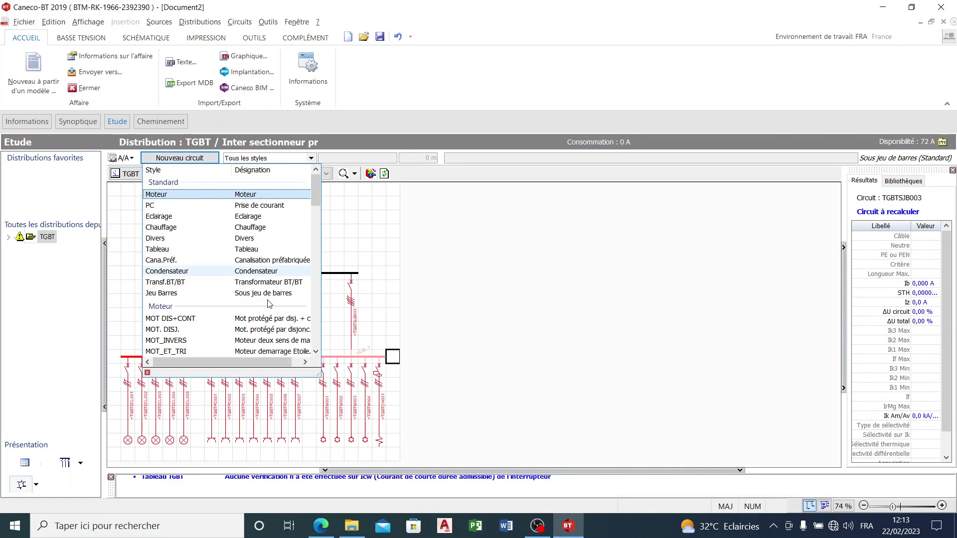
click(167, 243)
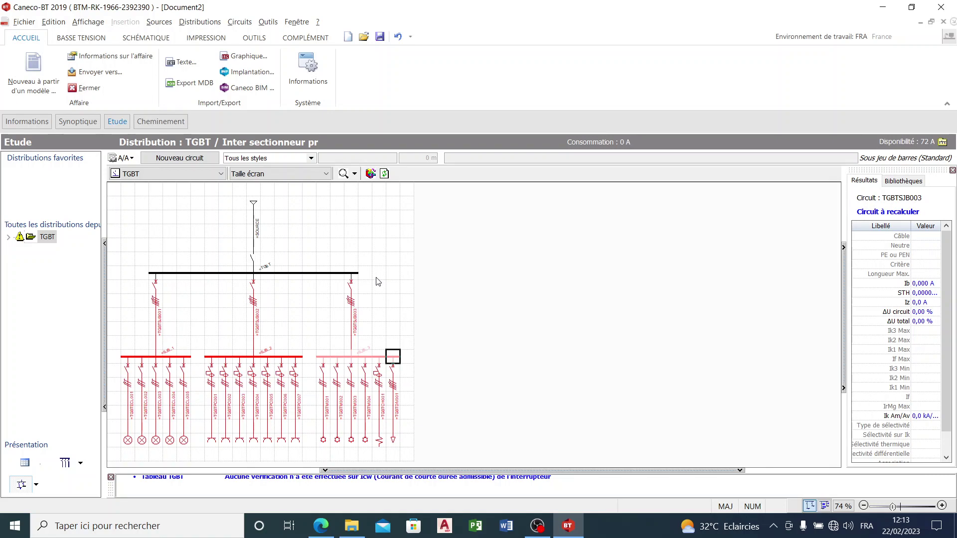
- Switch to Edge to check the lower part of the lighting plan in Dessin1-Objet.pdf, and return to Caneco BT
mouse_move(320, 525)
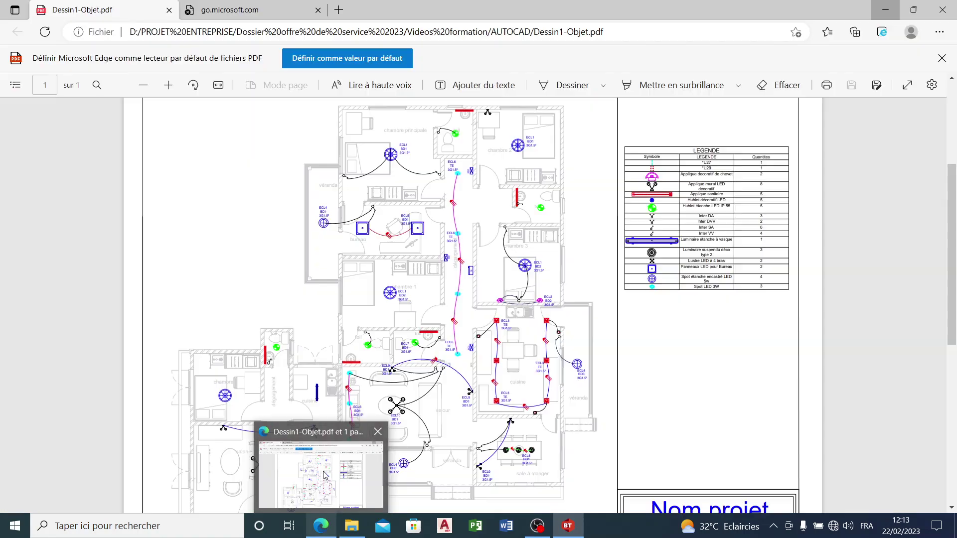
click(323, 475)
scroll(384, 382, down, 2)
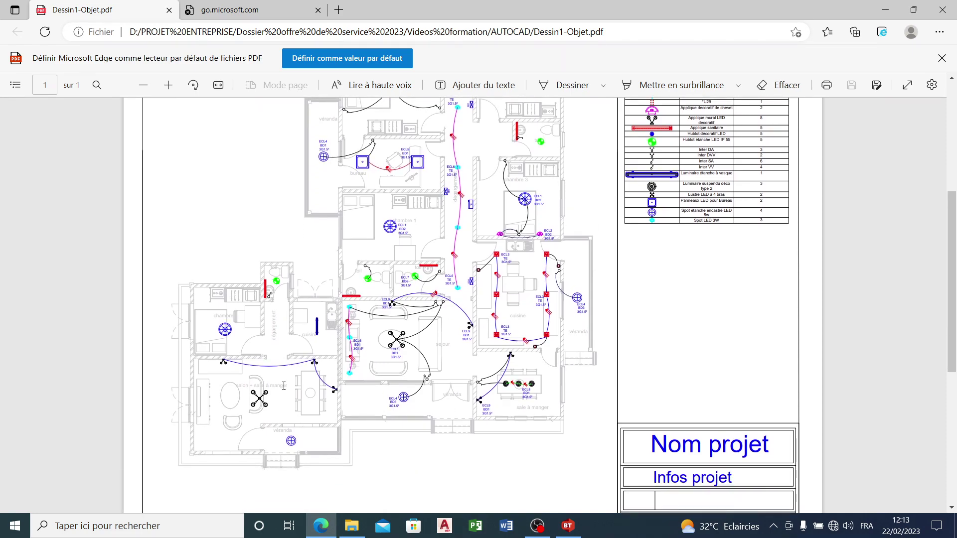
click(886, 9)
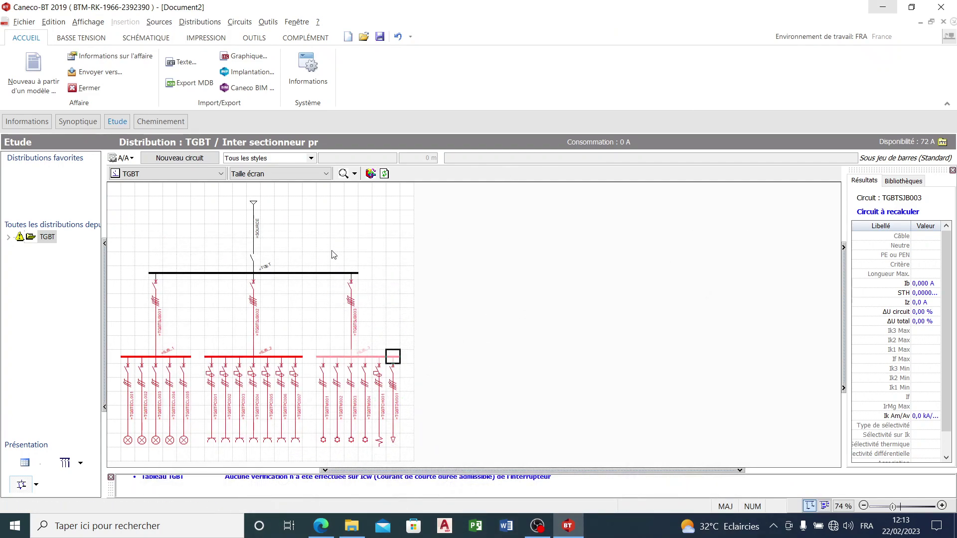
- Examine the TGBT single-line diagram at 150% scale, from the main busbar down to the circuits of the three sub-busbars
click(326, 174)
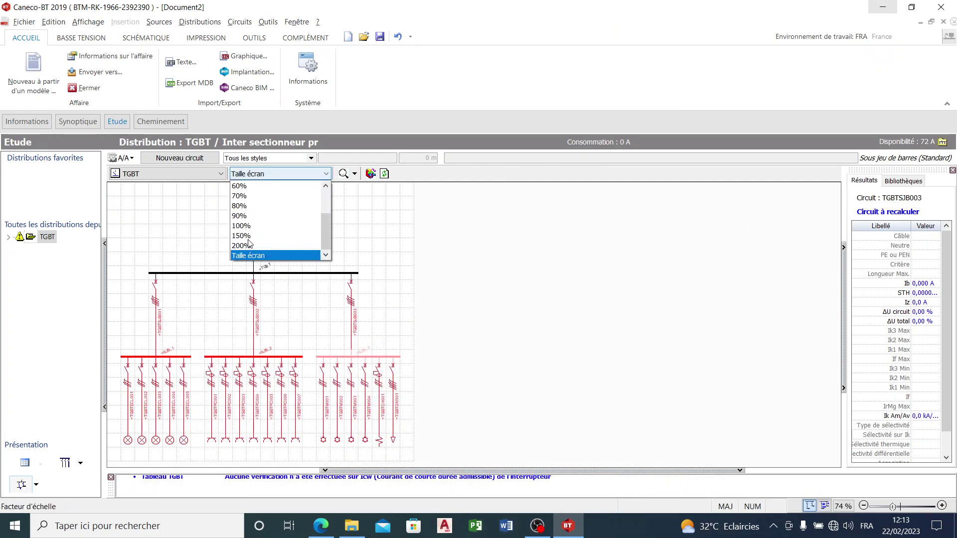
click(249, 206)
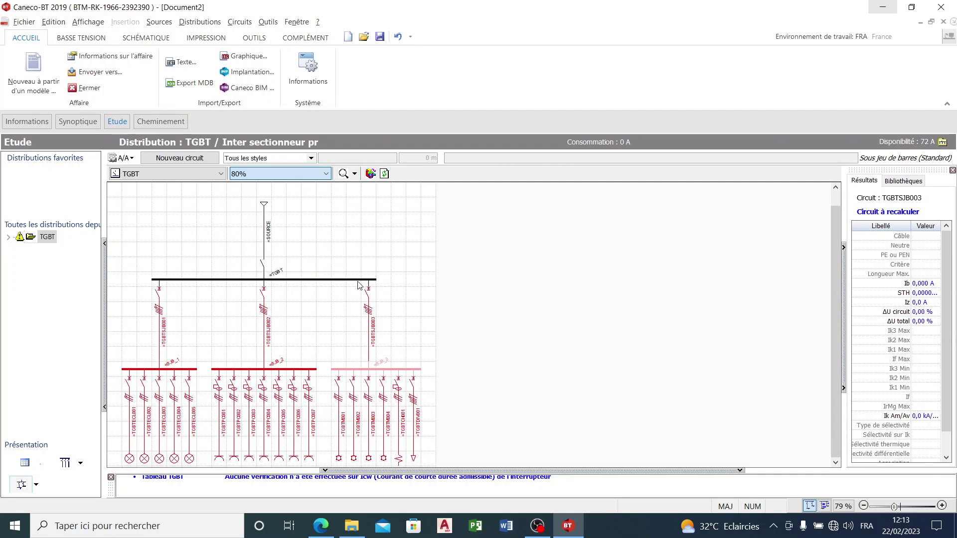
click(319, 174)
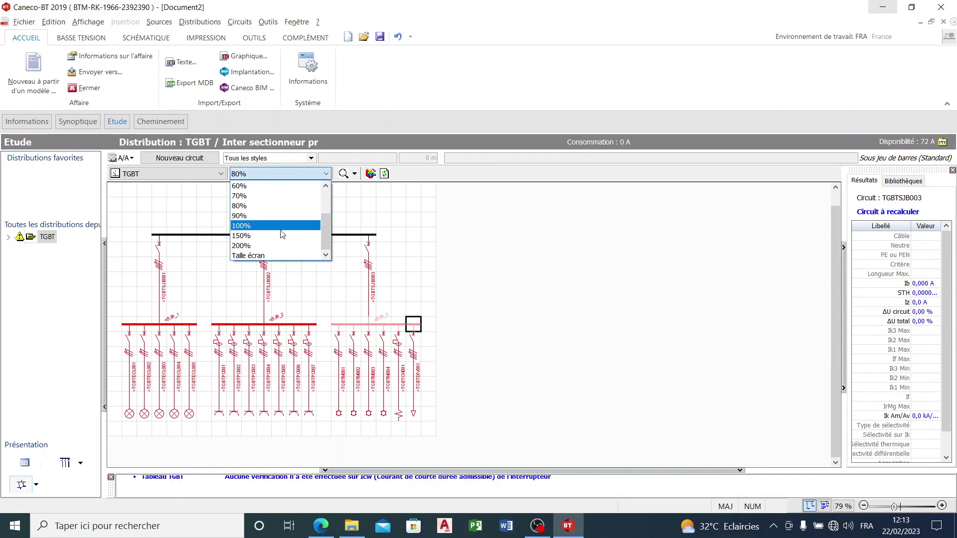
click(278, 235)
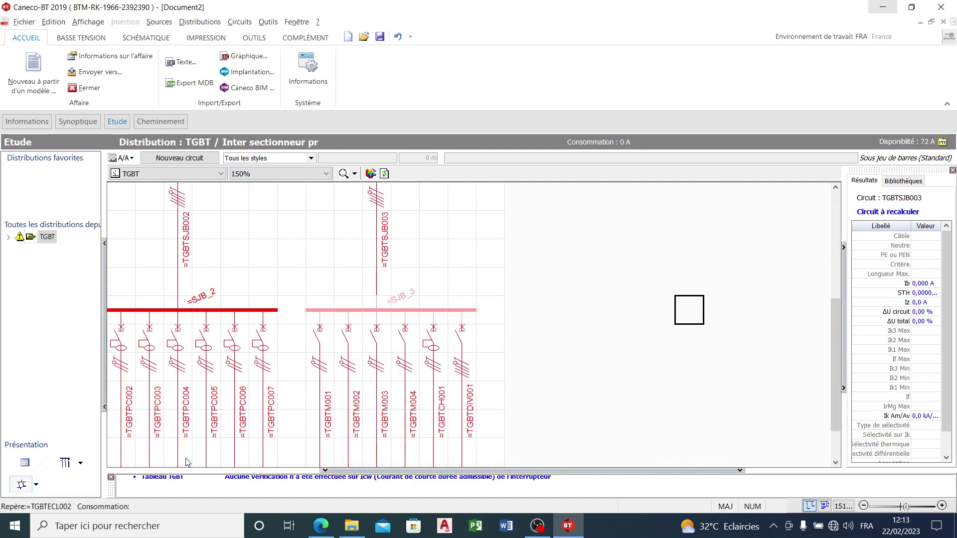
scroll(346, 335, down, 1)
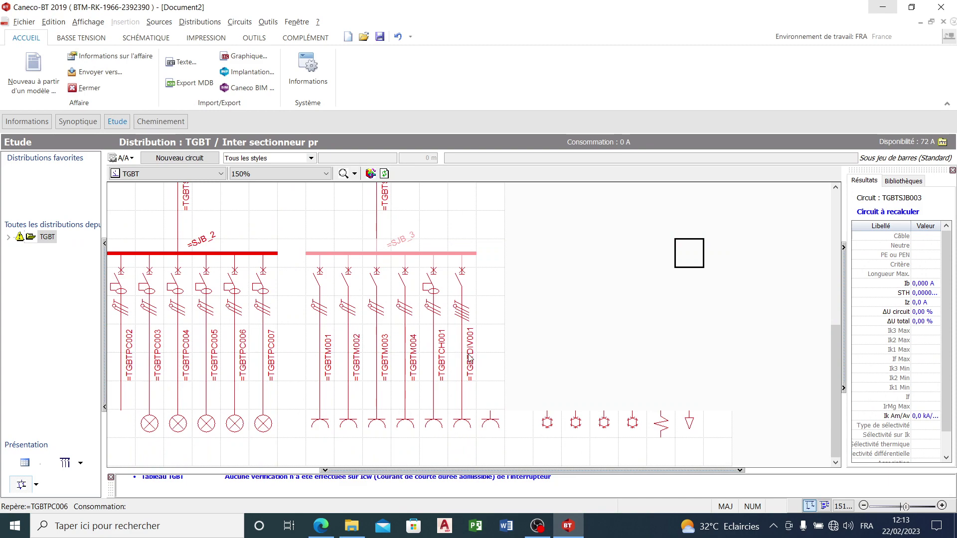
scroll(349, 339, up, 5)
scroll(417, 369, down, 2)
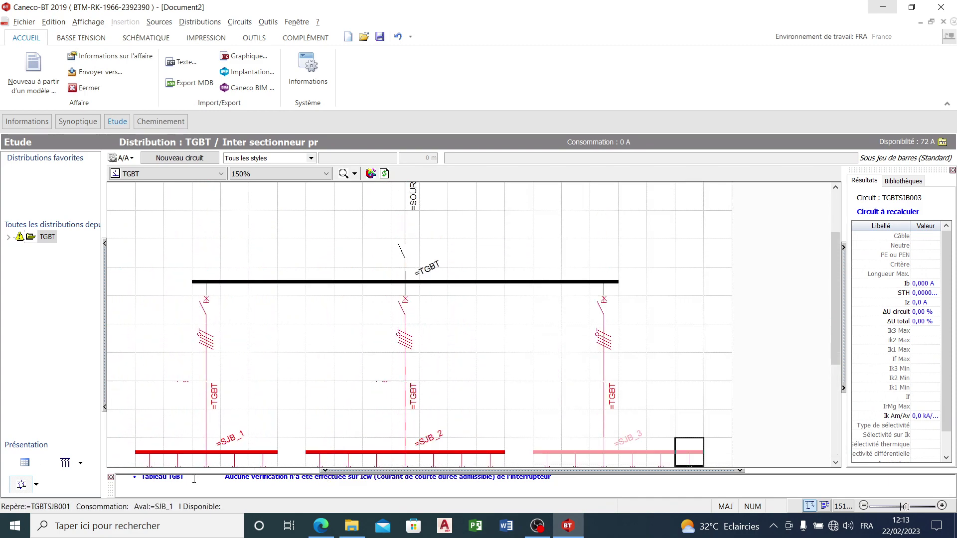
drag(193, 472, 210, 479)
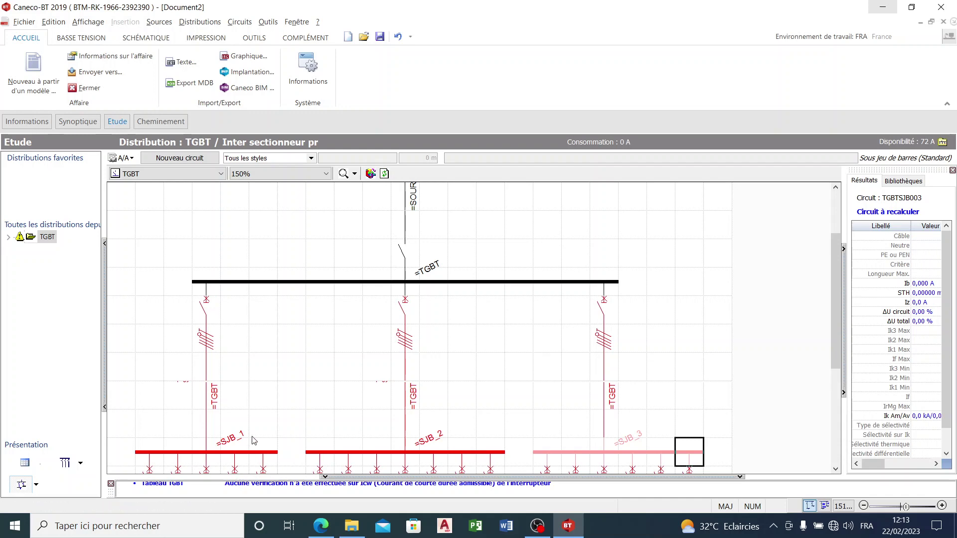
scroll(296, 271, down, 2)
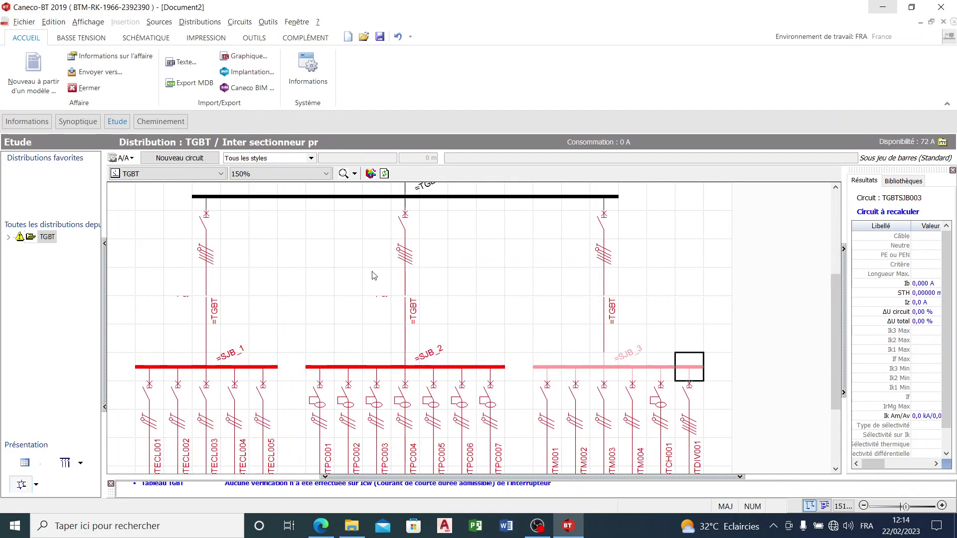
scroll(374, 275, down, 2)
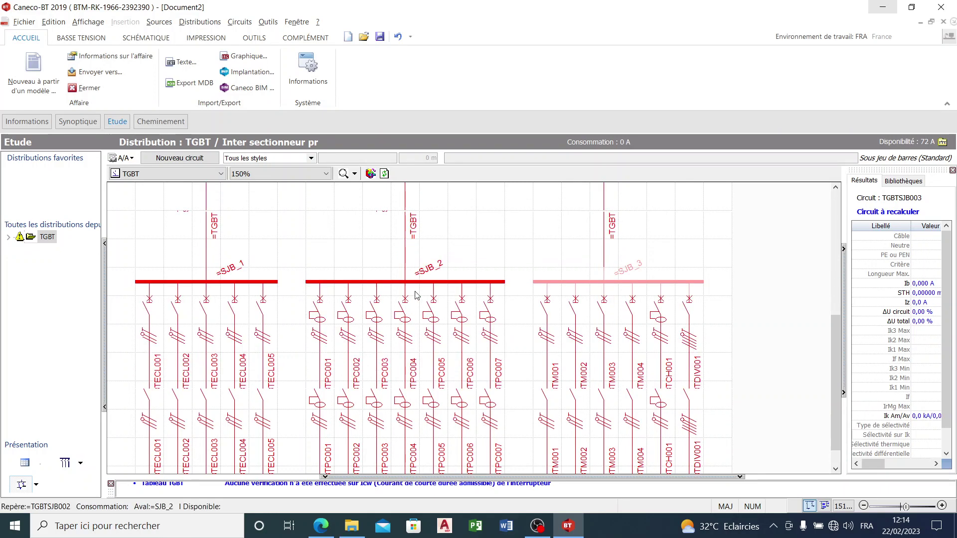
scroll(417, 295, up, 2)
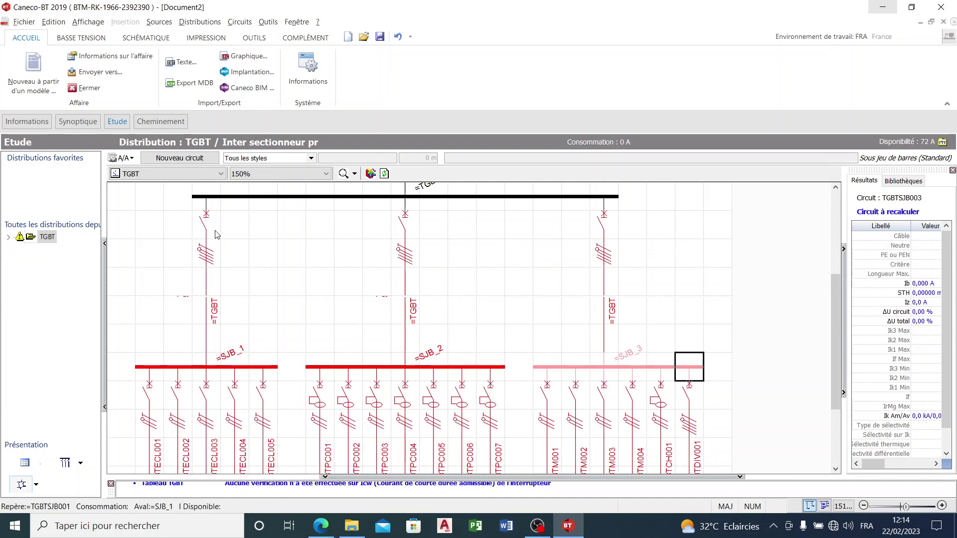
scroll(209, 227, up, 3)
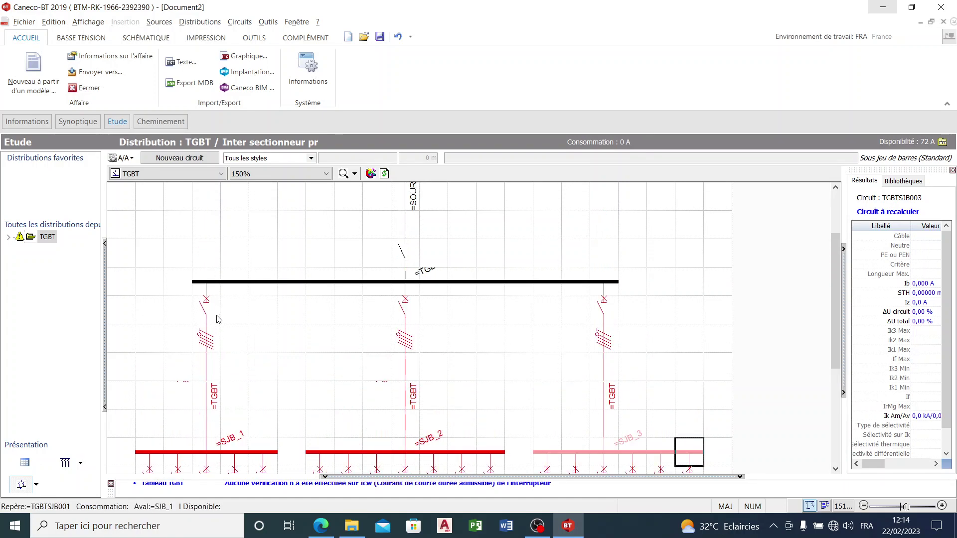
scroll(207, 308, down, 3)
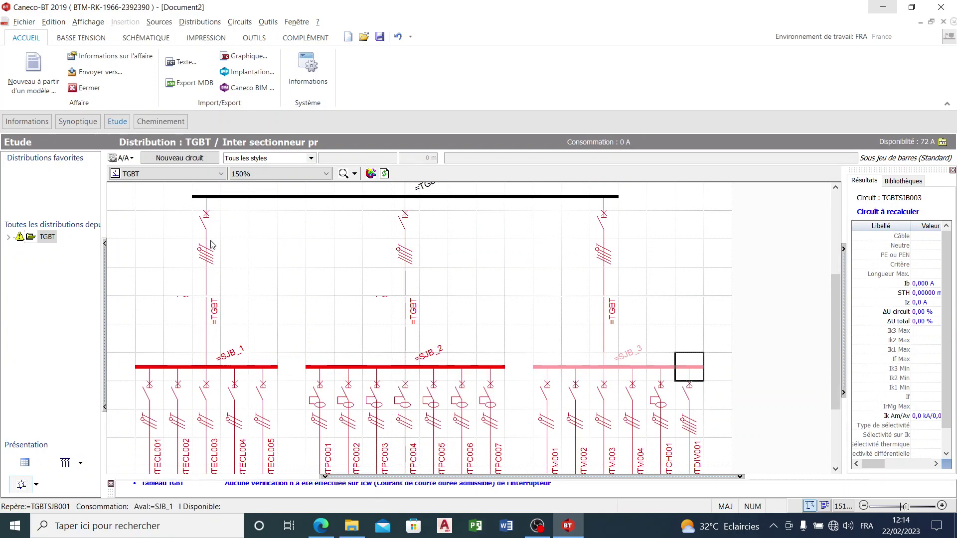
scroll(214, 245, up, 3)
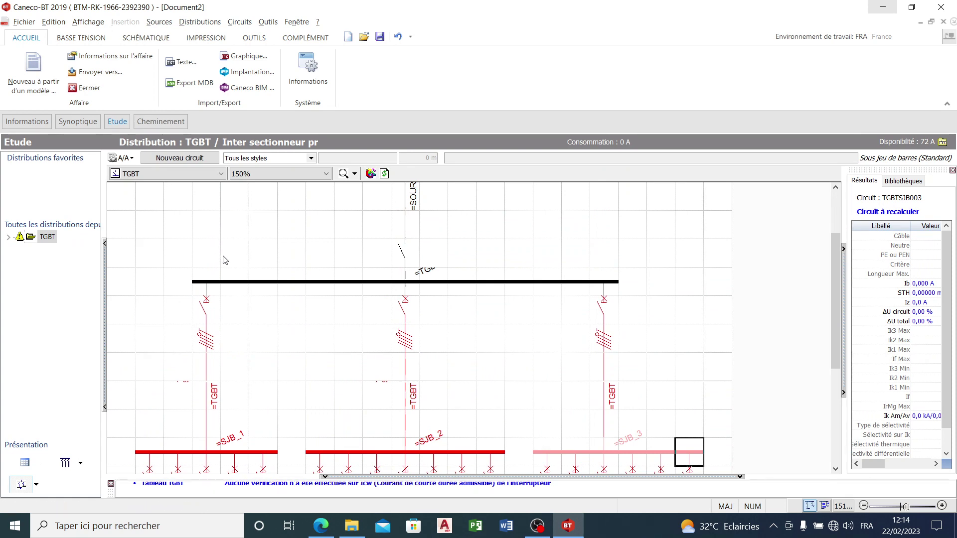
scroll(214, 309, down, 3)
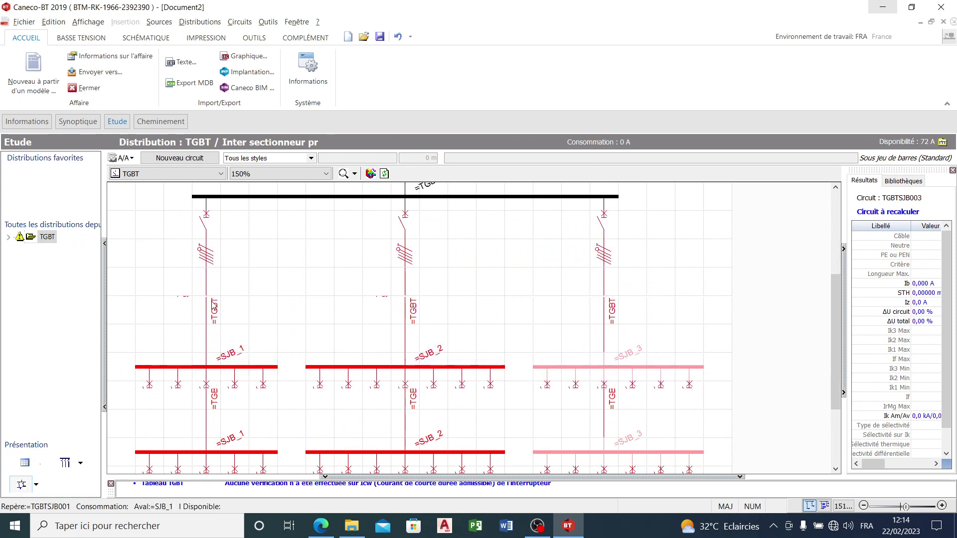
- Select the feeder of the first sub-busbar, consult the lighting plan and legend in Dessin1-Objet.pdf in Edge, and return to Caneco BT
click(210, 228)
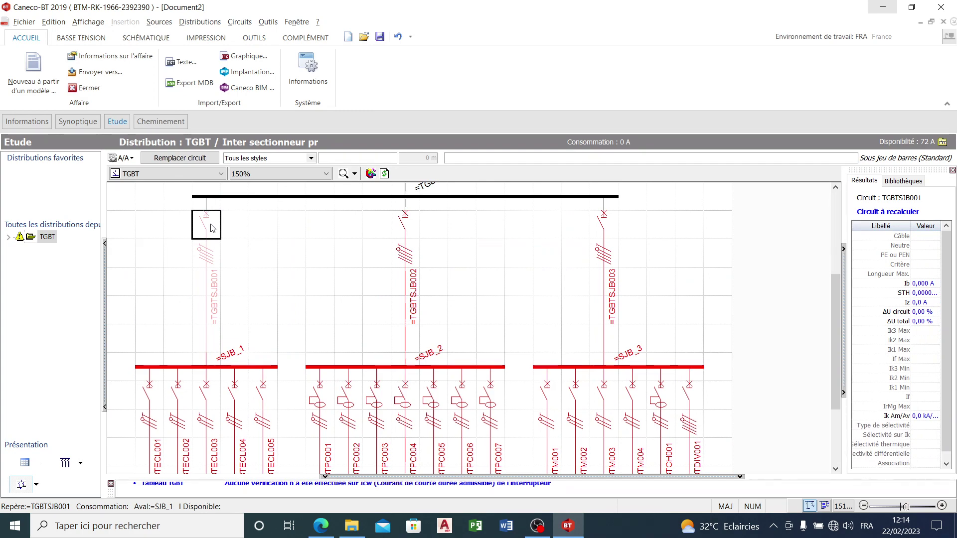
click(329, 531)
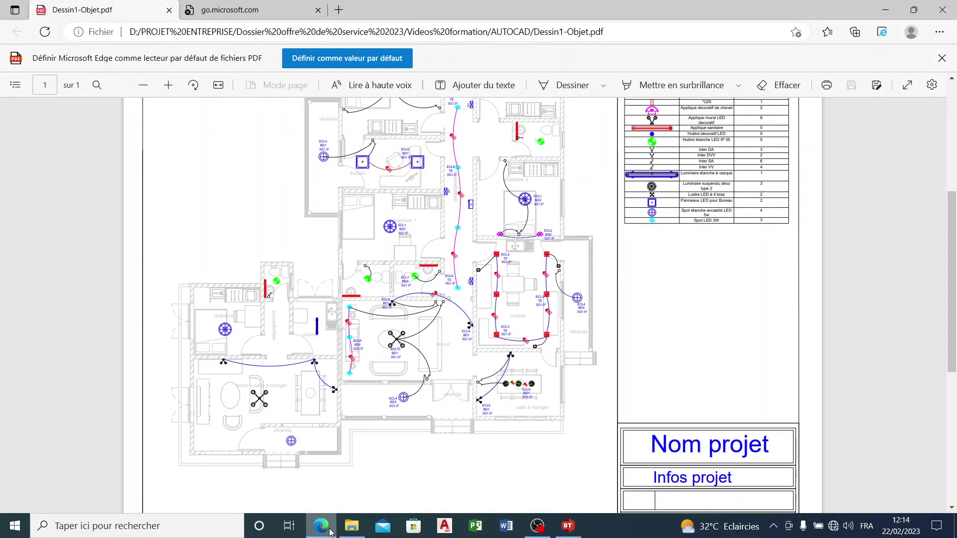
scroll(429, 369, up, 2)
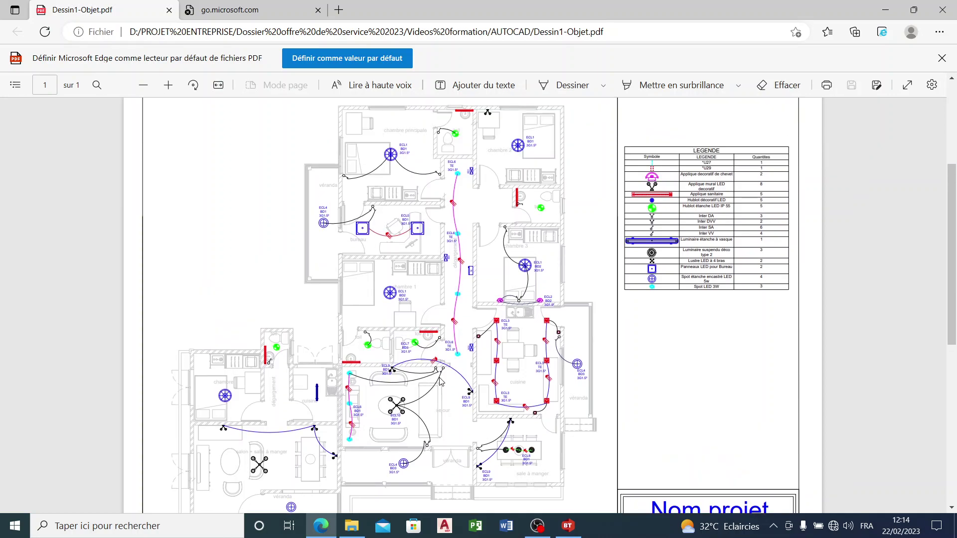
scroll(441, 383, up, 3)
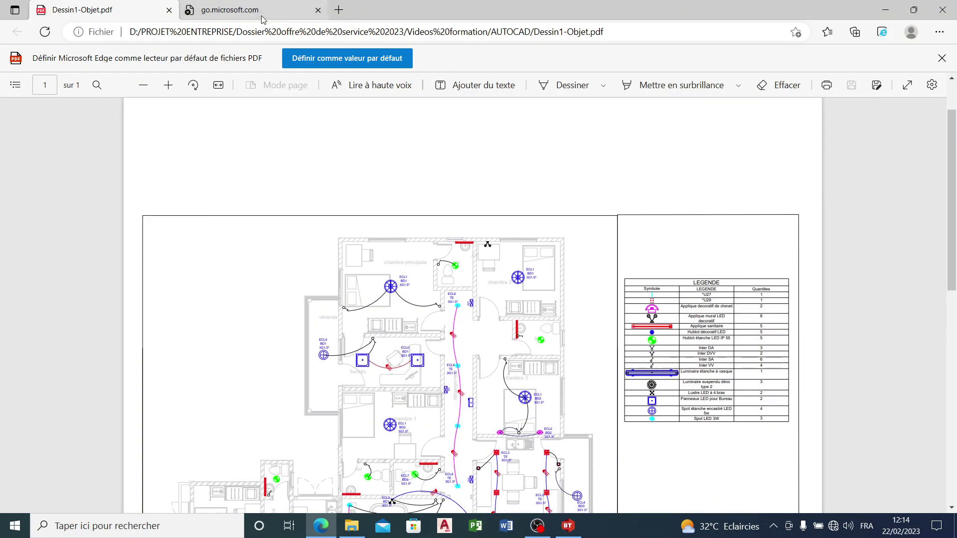
click(881, 14)
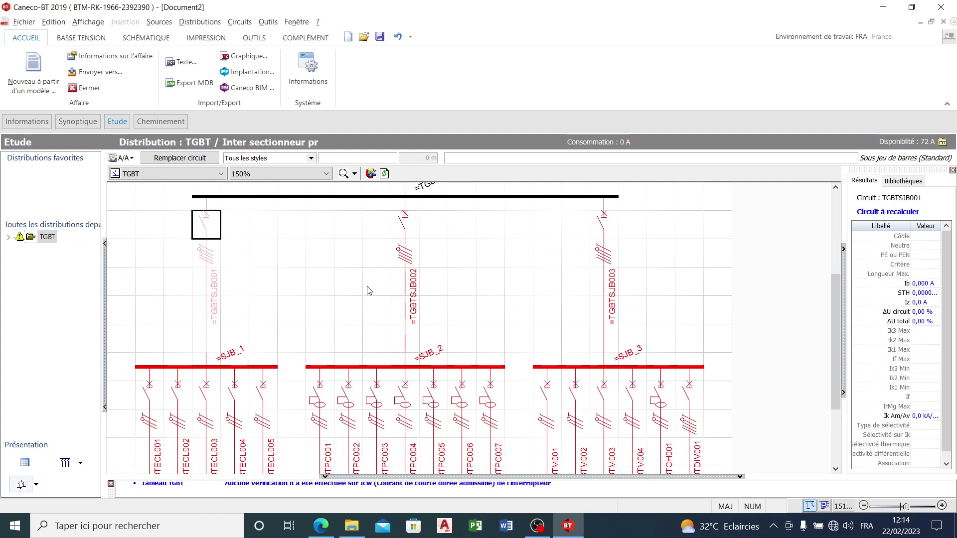
- Open the circuit sheet of the first sub-busbar's feeder and look through the Formation Dialux folder in File Explorer for the TUTO document
double_click(206, 229)
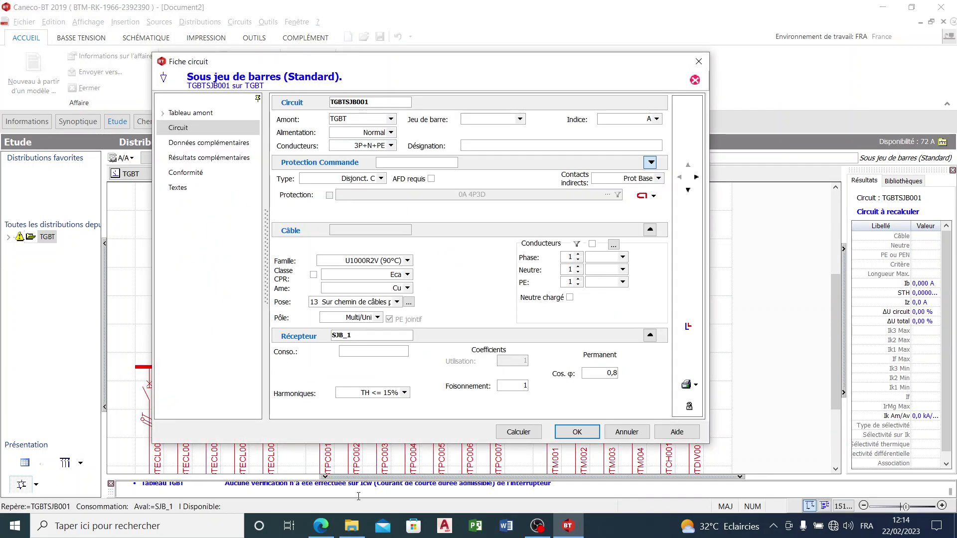
click(352, 526)
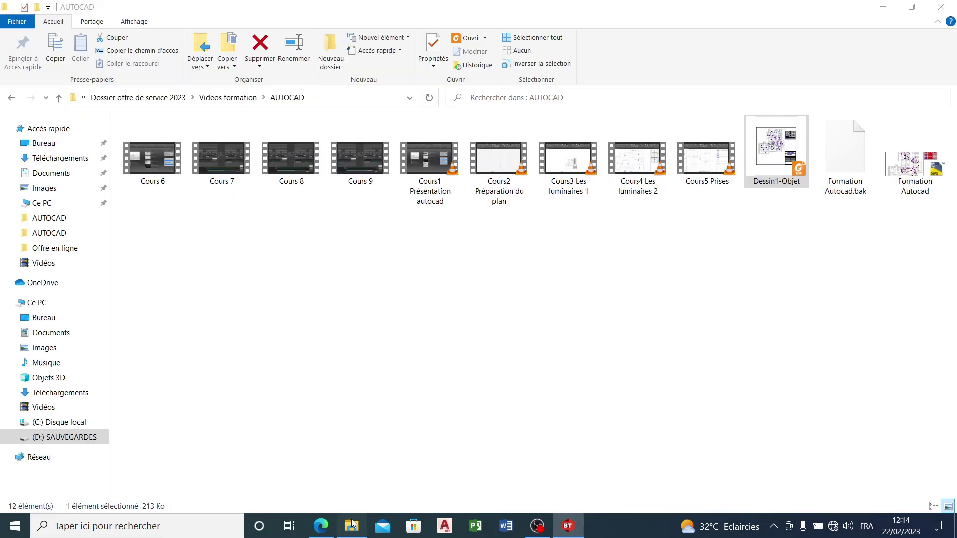
click(11, 99)
double_click(192, 155)
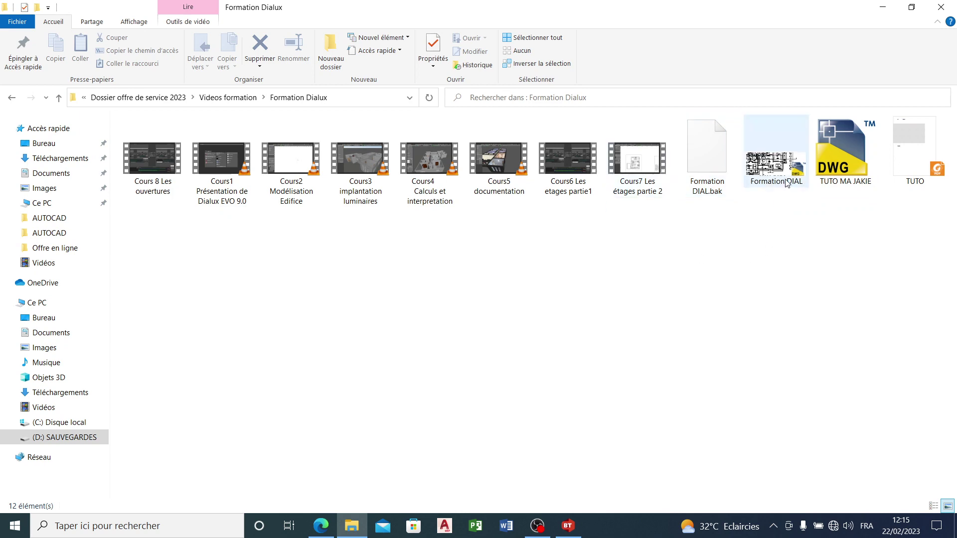
click(911, 152)
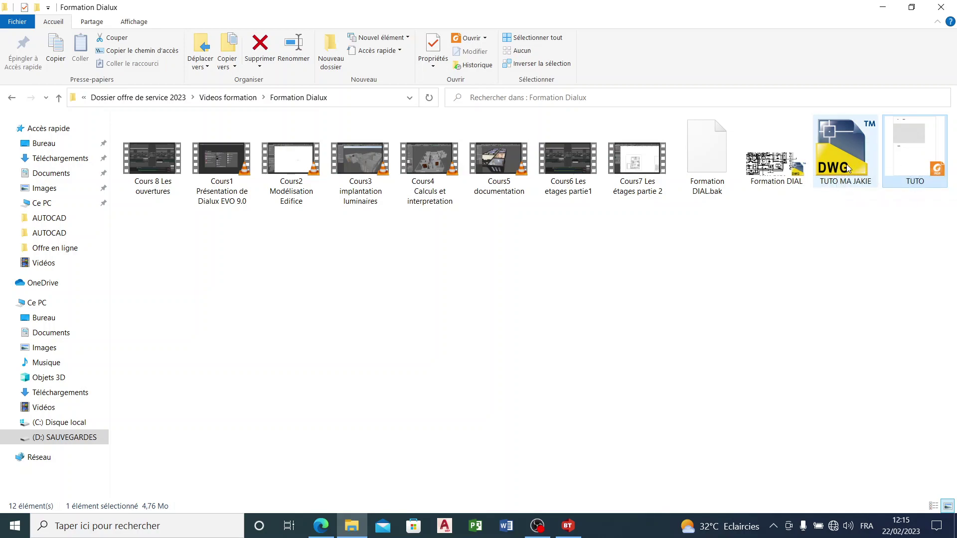
click(881, 7)
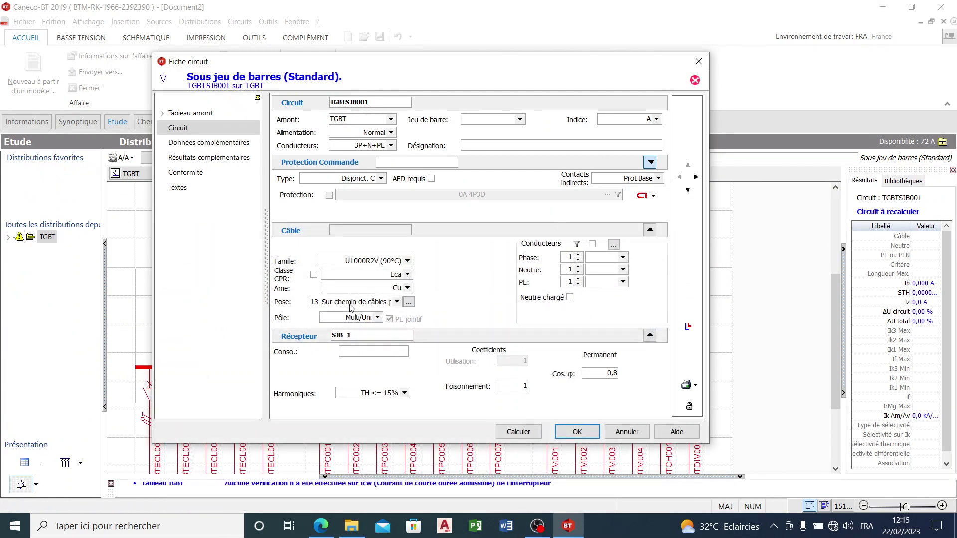
- Designate the first sub-busbar's feeder as "Diff éclairage" and set its indirect-contact protection to Dif.30mA
click(520, 145)
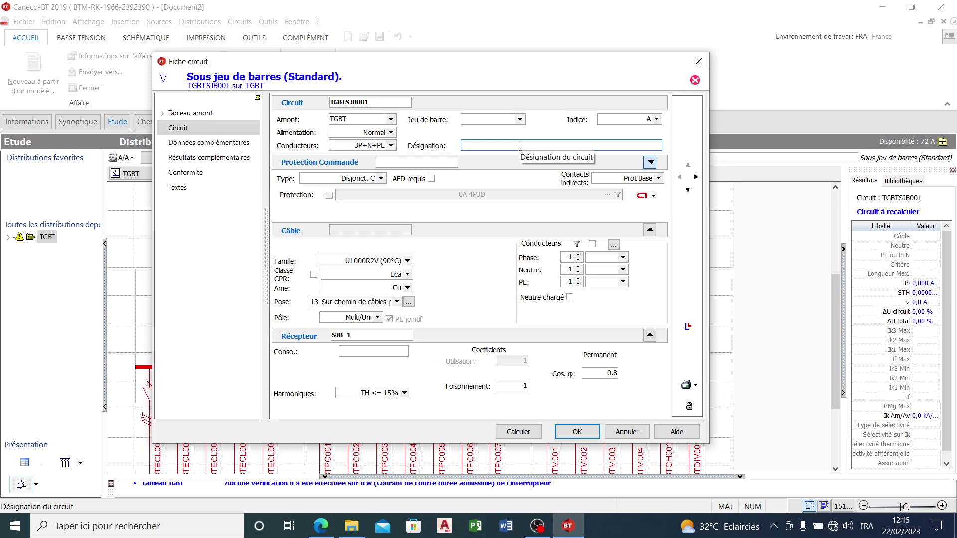
text(Di)
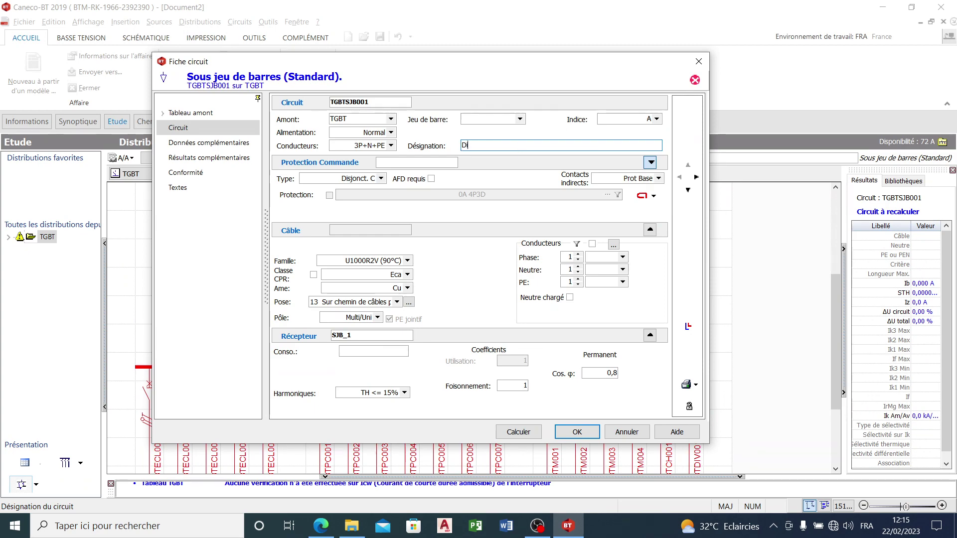
text(ff éc)
text(lairage)
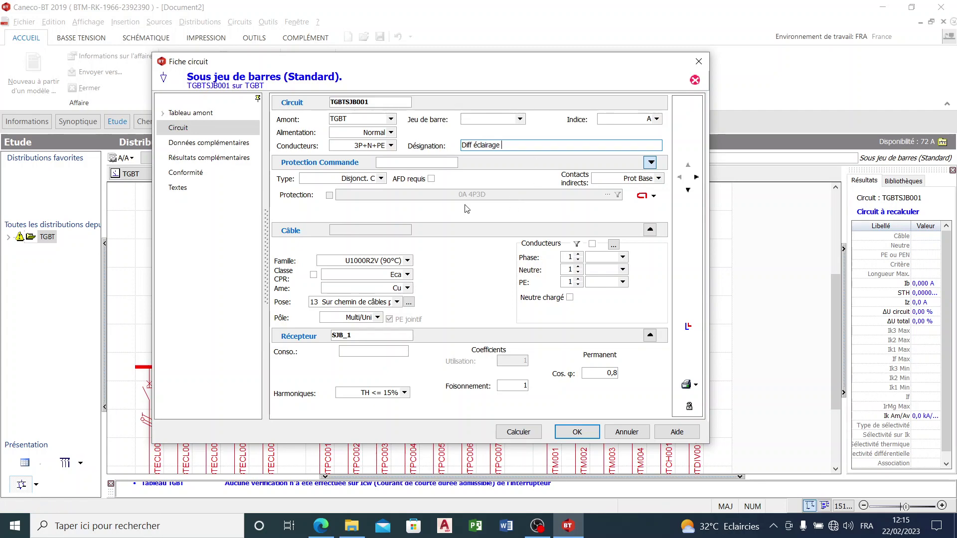
click(658, 179)
click(632, 209)
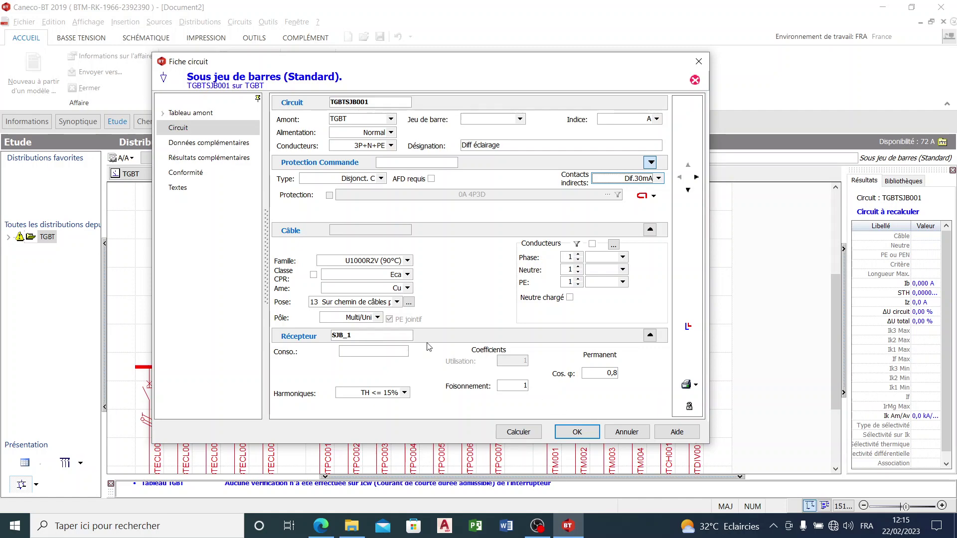
- Open TUTO MA JAKIE.dwg from the Formation Dialux folder in AutoCAD, continuing past the foreign DWG file warning
click(382, 350)
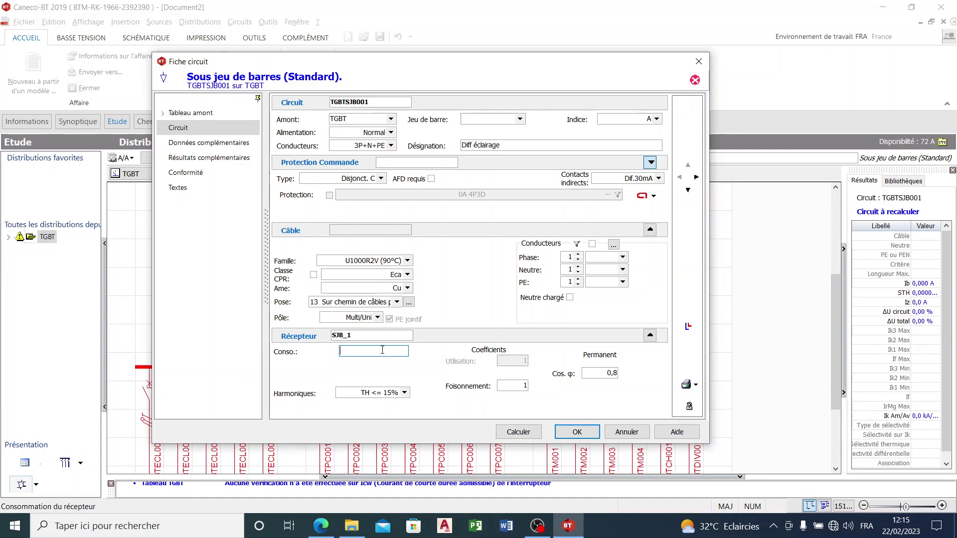
mouse_move(351, 526)
click(384, 455)
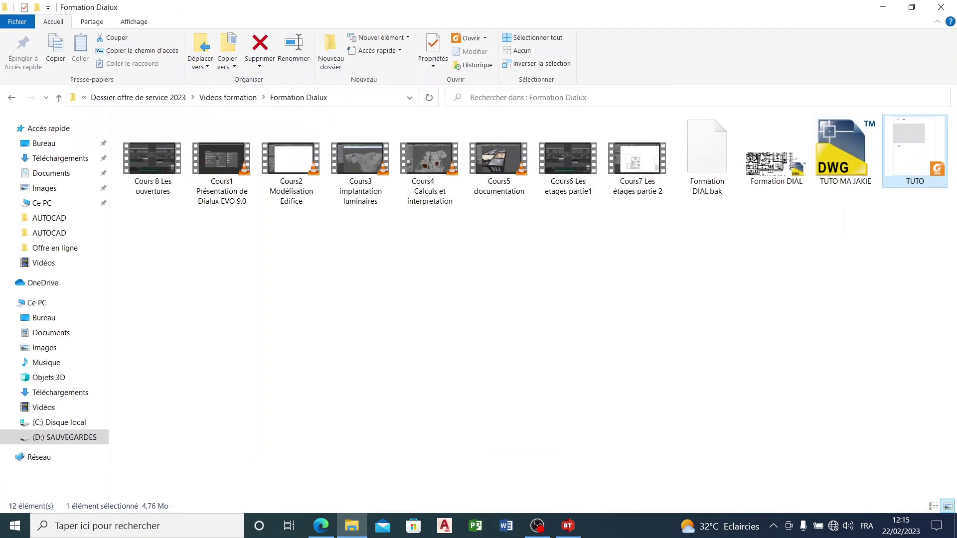
click(846, 175)
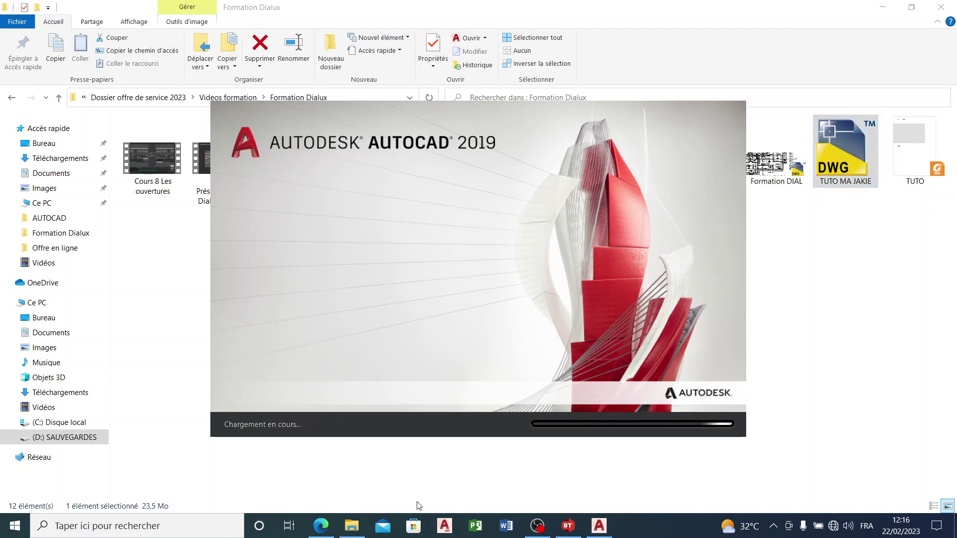
mouse_move(581, 520)
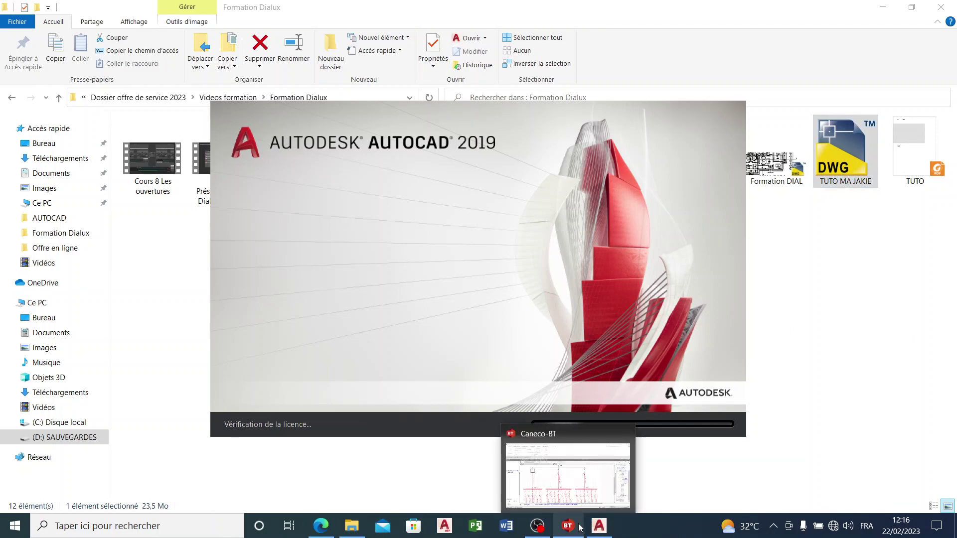
mouse_move(576, 493)
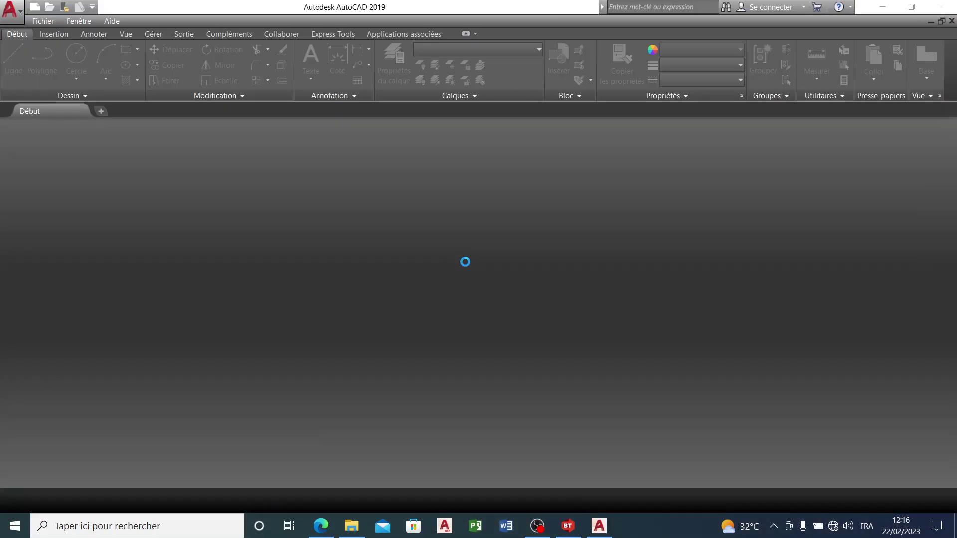
click(465, 262)
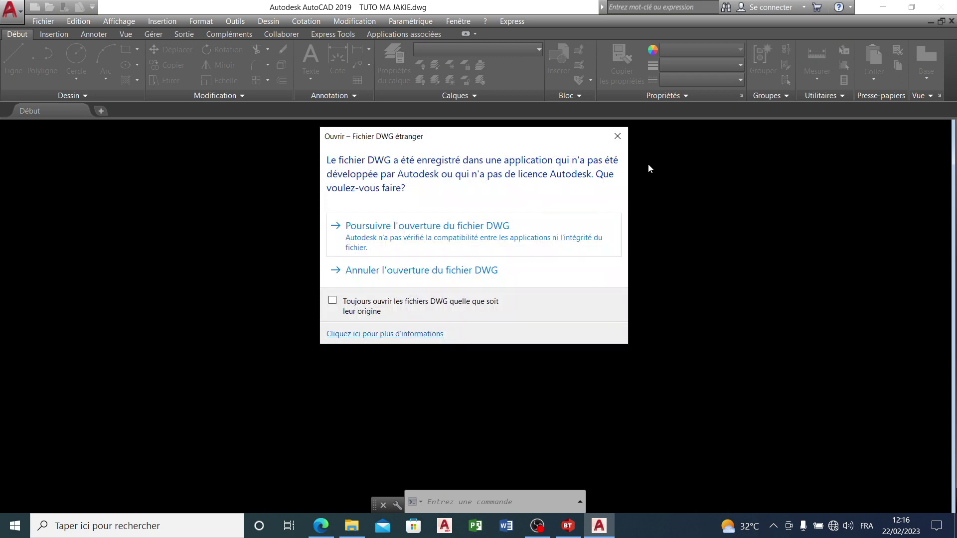
click(556, 226)
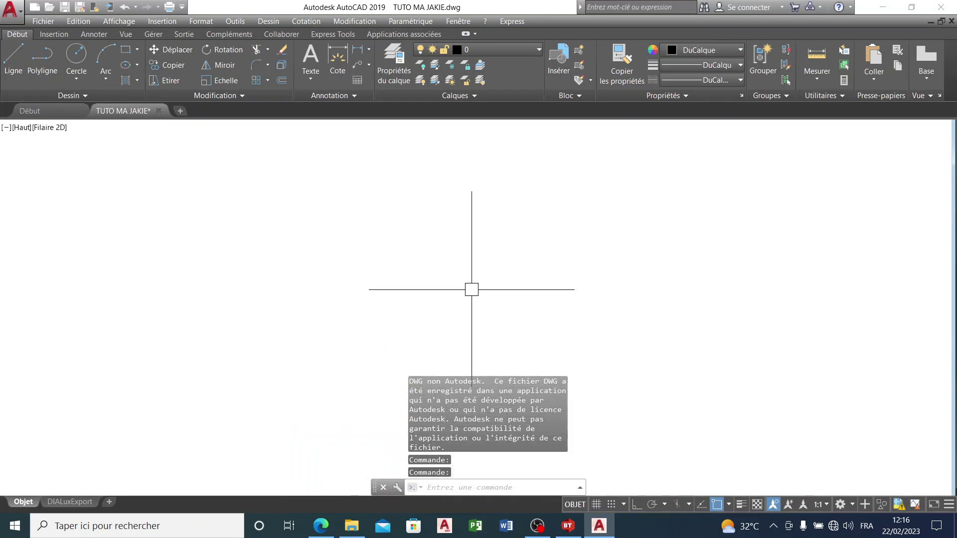
- Examine the connected power and quantity of every luminaire in the "Liste de luminaires (Bâtiment 1, Étage 1)" table
key(ctrl+z)
key(ctrl+z)
key(ctrl+z)
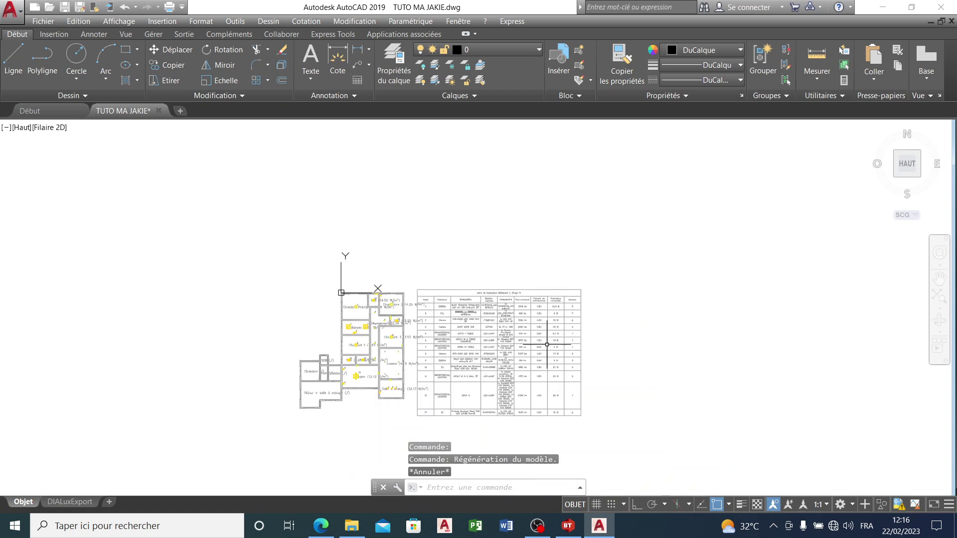
scroll(559, 328, up, 4)
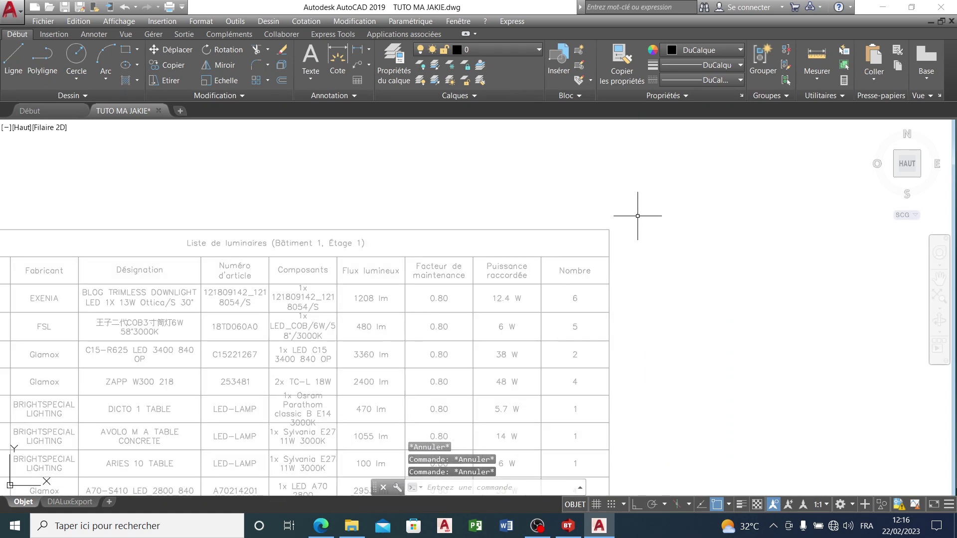
scroll(604, 165, down, 4)
scroll(622, 203, up, 4)
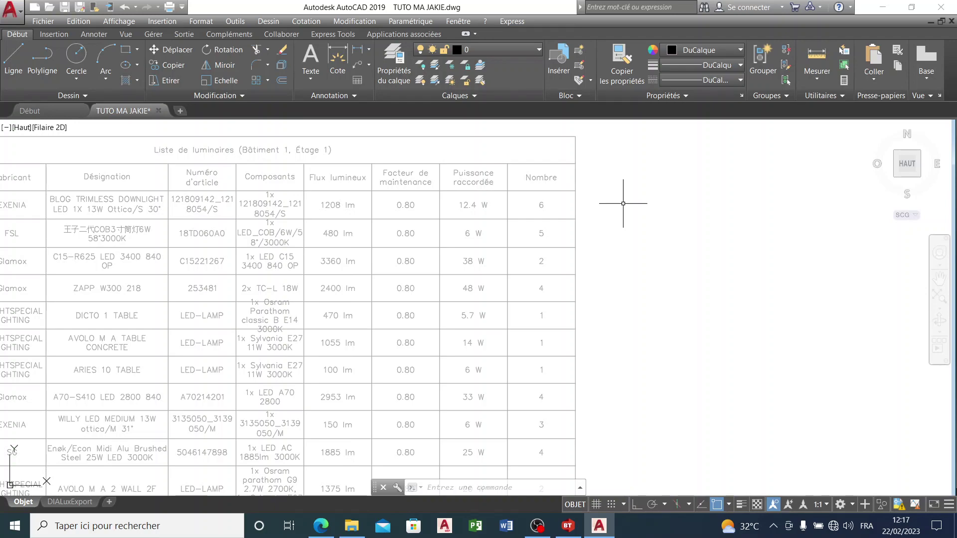
scroll(568, 269, down, 1)
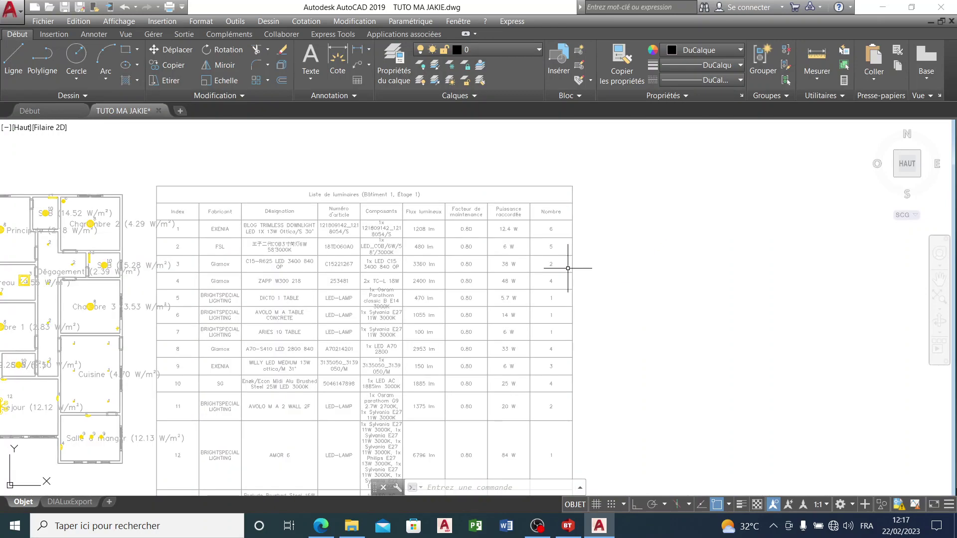
scroll(544, 307, up, 4)
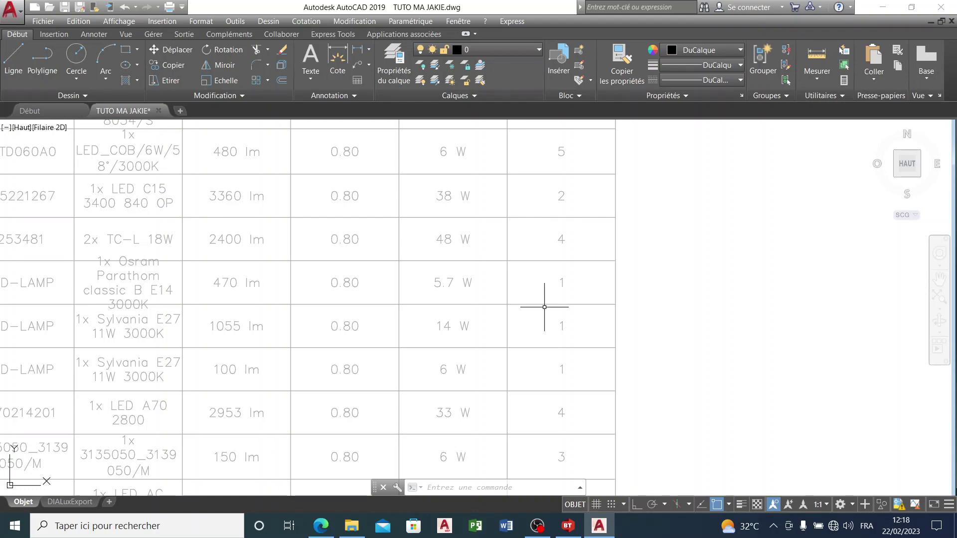
scroll(498, 374, down, 2)
scroll(499, 427, up, 3)
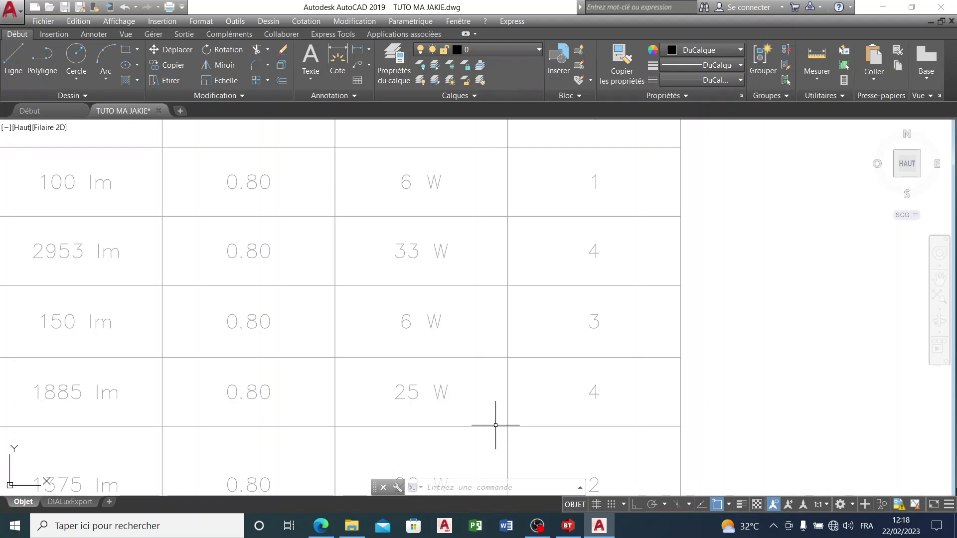
scroll(496, 305, down, 2)
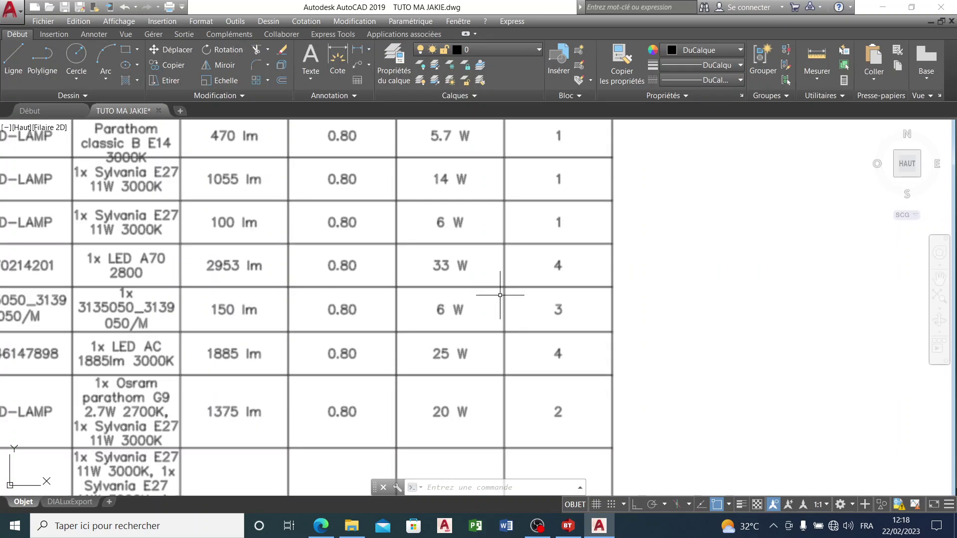
scroll(504, 299, up, 2)
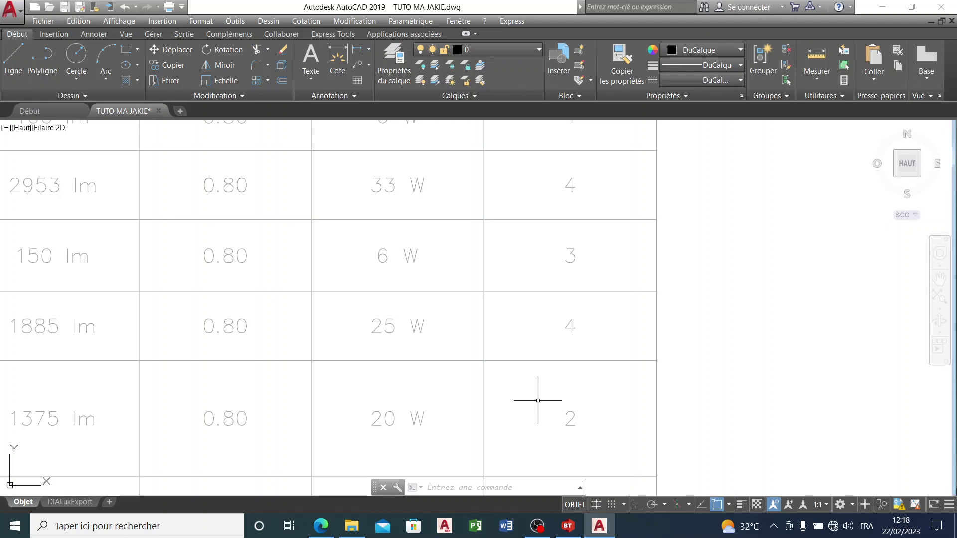
scroll(538, 401, down, 6)
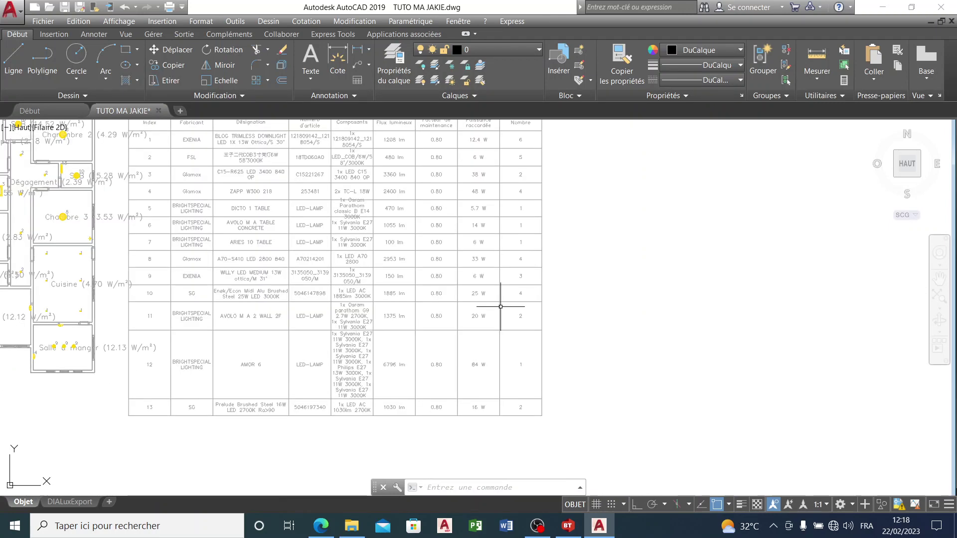
scroll(523, 366, up, 4)
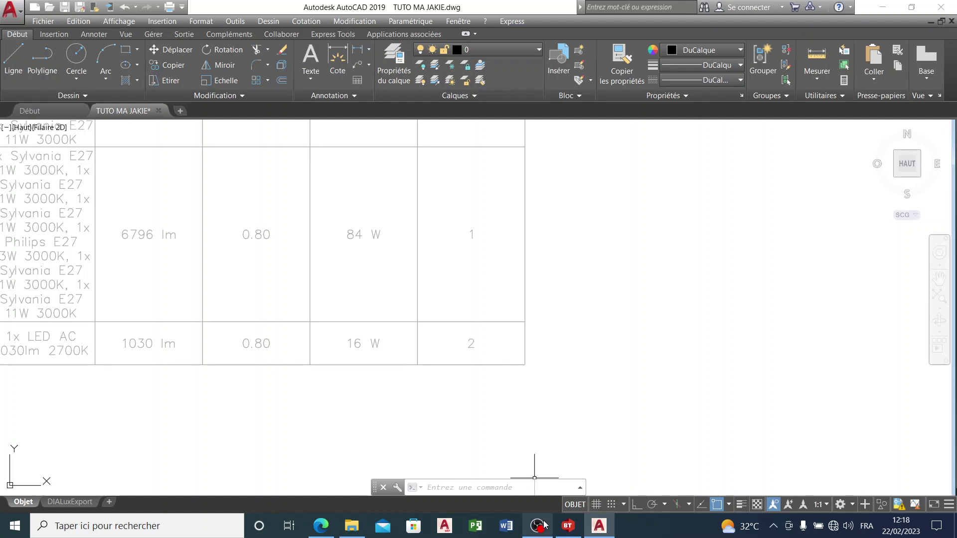
- Return to Caneco BT, set the "Diff éclairage" feeder's consumption to 718.1W, calculate the circuit and validate its sheet
click(568, 527)
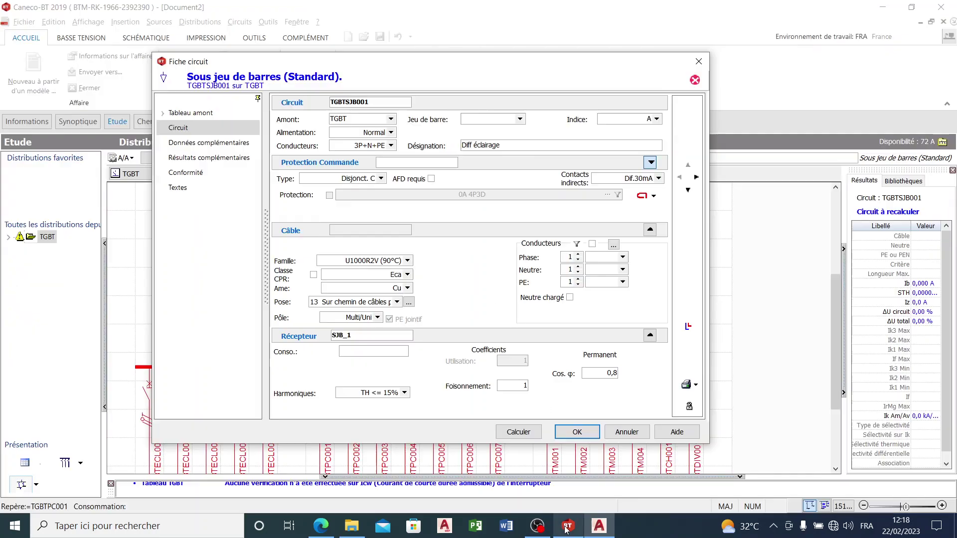
click(372, 352)
text(7)
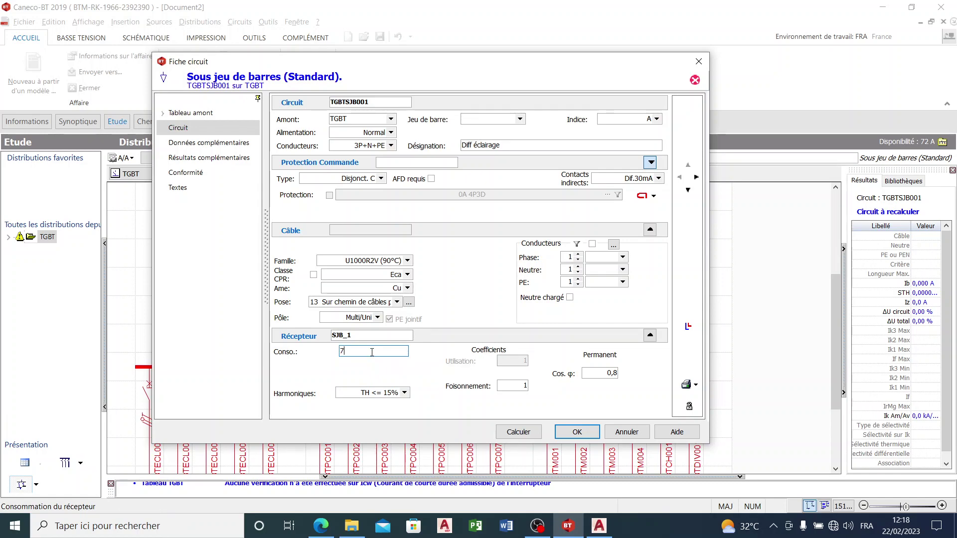
text(18.1W)
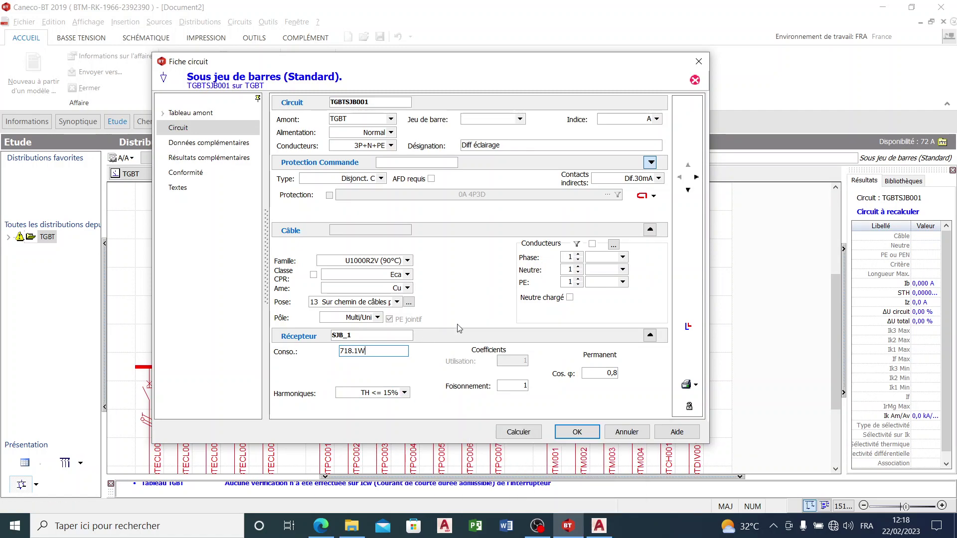
click(506, 432)
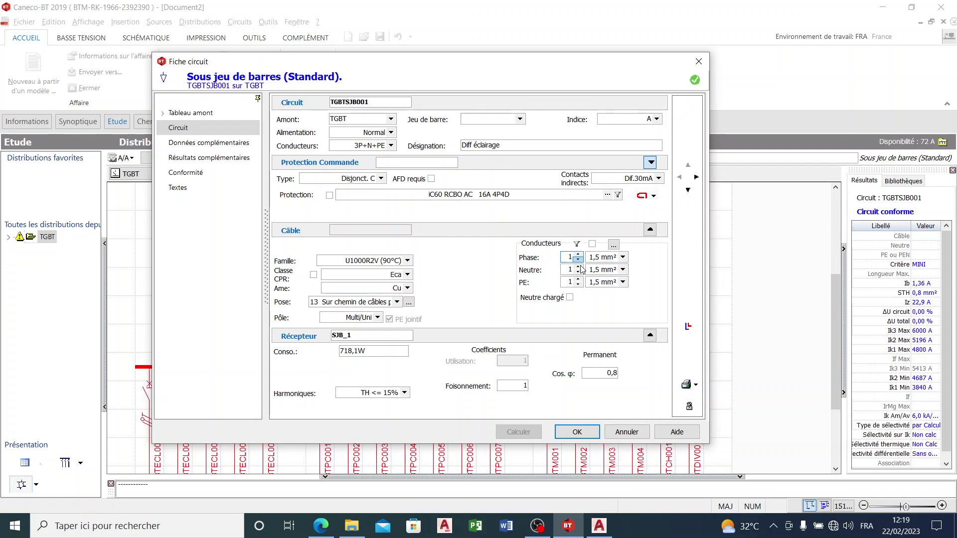
click(573, 433)
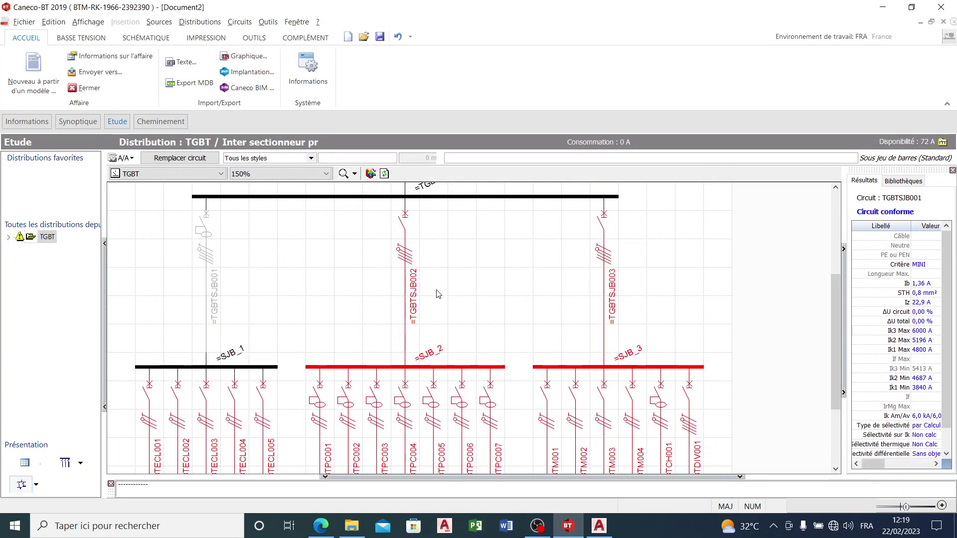
- Open the circuit sheet of the second sub-busbar's feeder, TGBTSJB002, from the TGBT single-line diagram
scroll(407, 259, down, 2)
scroll(417, 291, up, 3)
scroll(216, 373, down, 1)
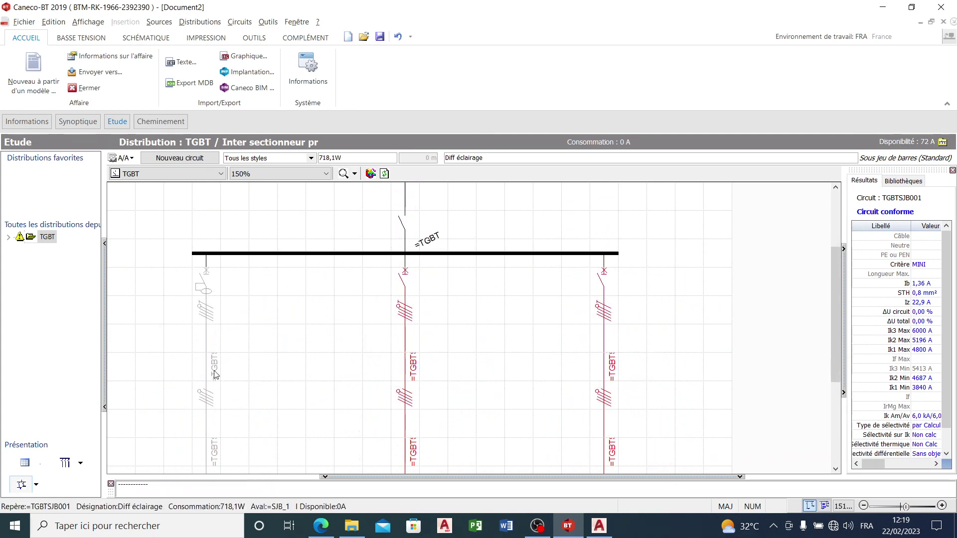
click(404, 285)
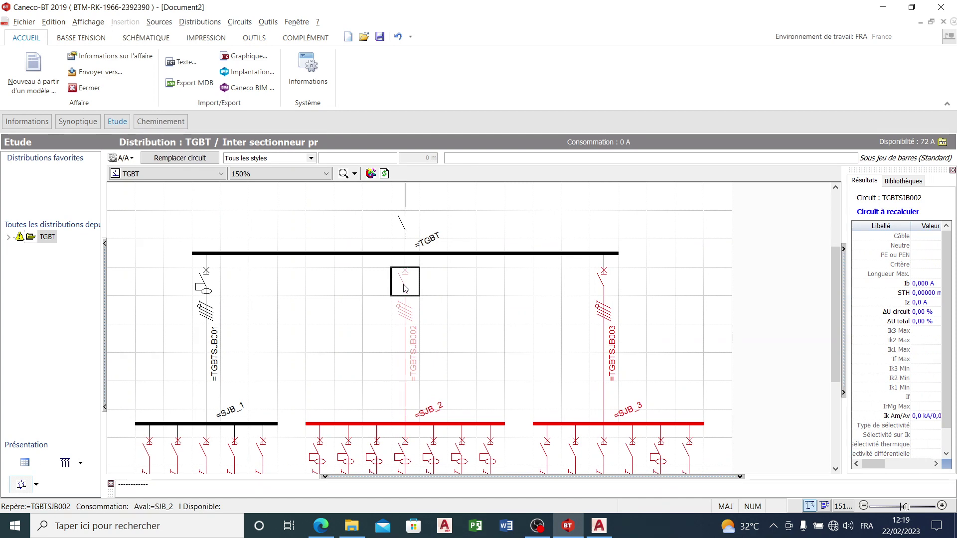
double_click(405, 288)
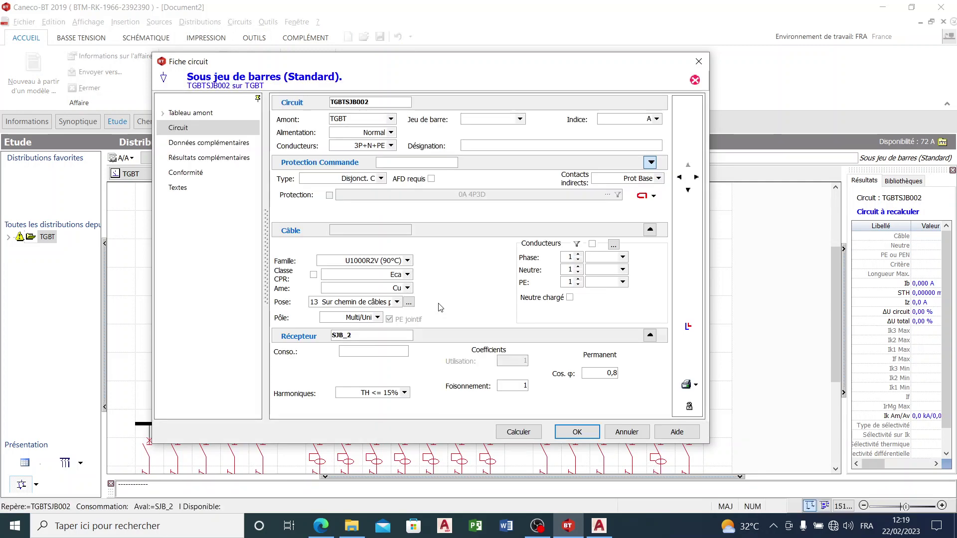
- Consult the lighting plan in Dessin1-Objet.pdf in Edge and return to the second feeder's consumption field in Caneco BT
click(323, 525)
scroll(578, 288, down, 4)
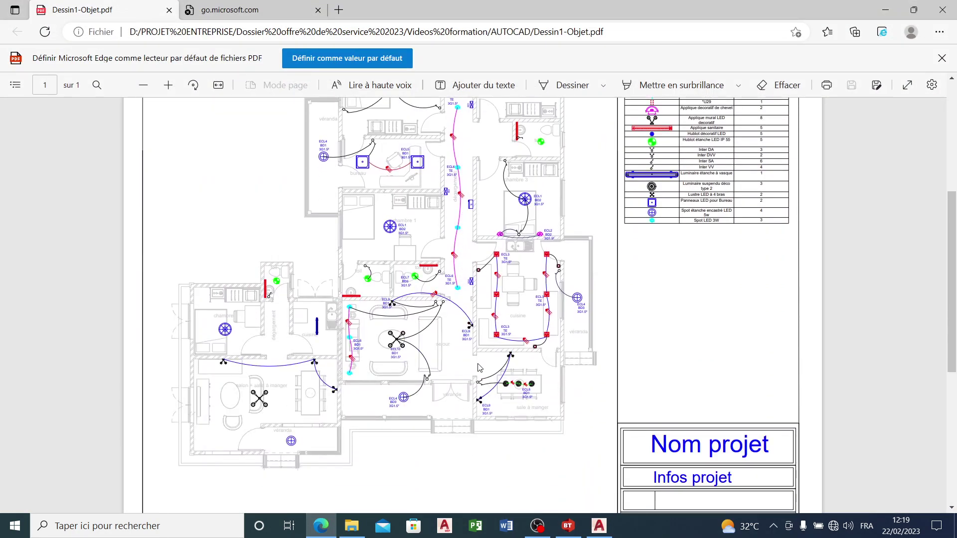
click(886, 10)
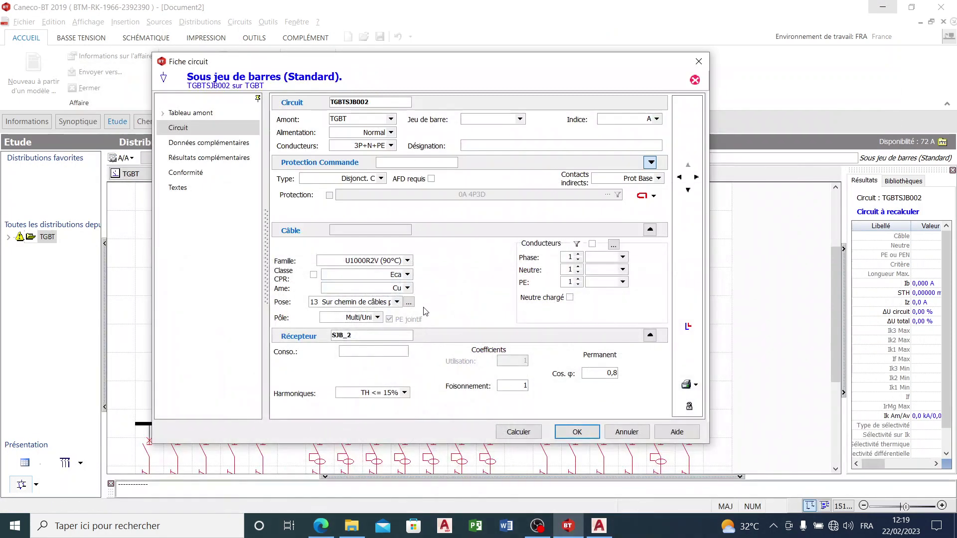
click(377, 352)
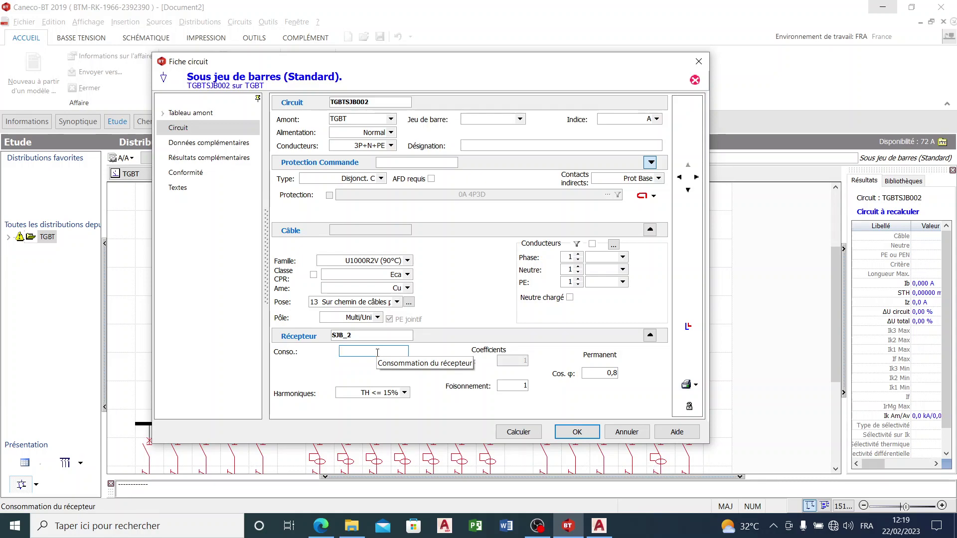
- Open the Formation Autocad drawing from the AUTOCAD folder of Videos formation in AutoCAD
mouse_move(352, 526)
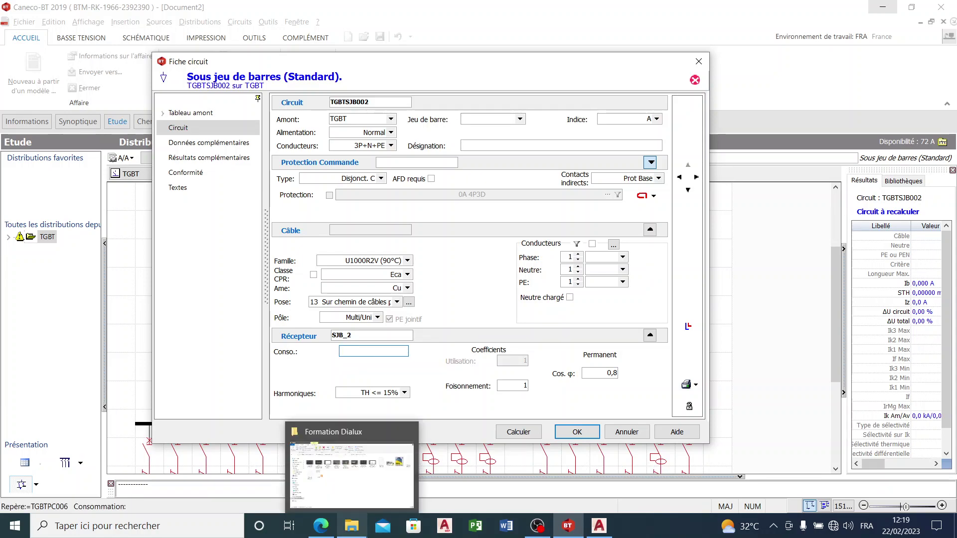
click(352, 474)
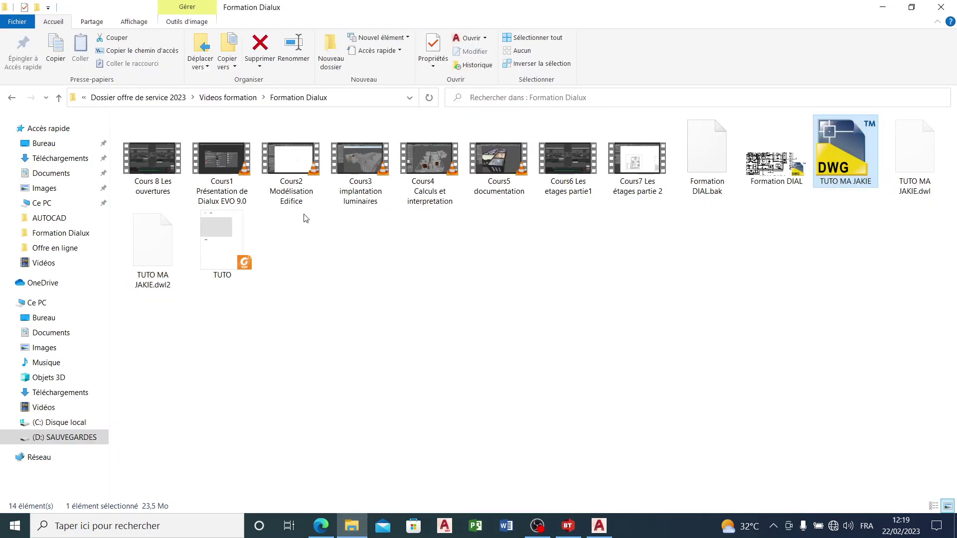
click(11, 98)
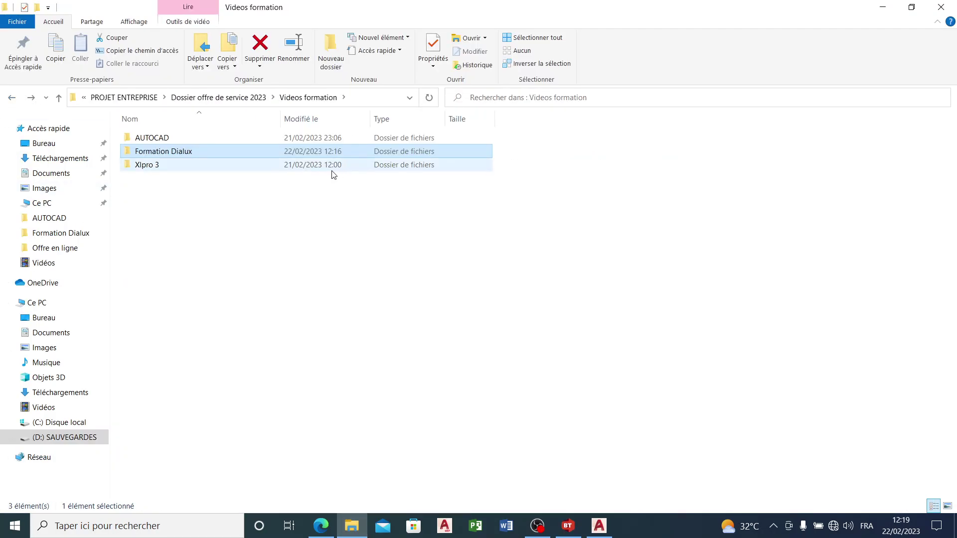
double_click(254, 140)
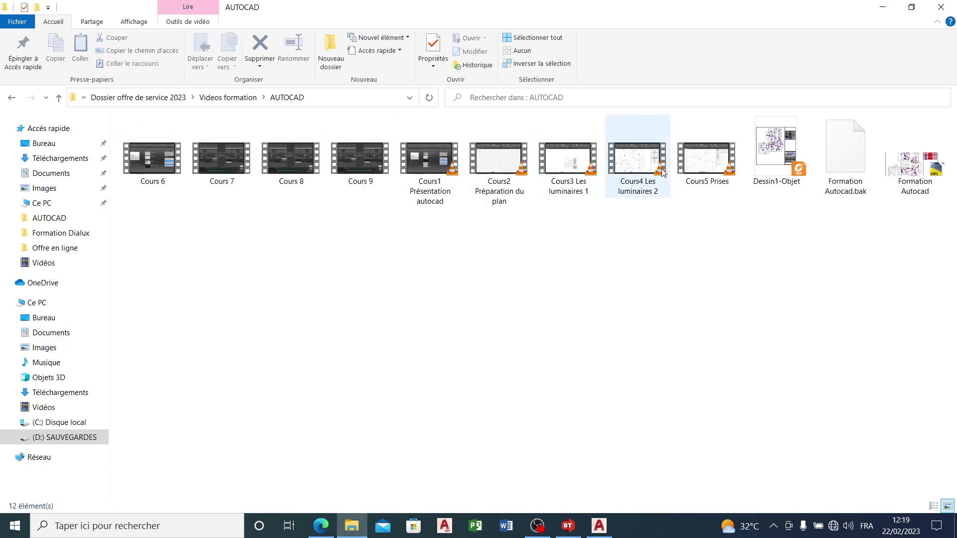
right_click(791, 166)
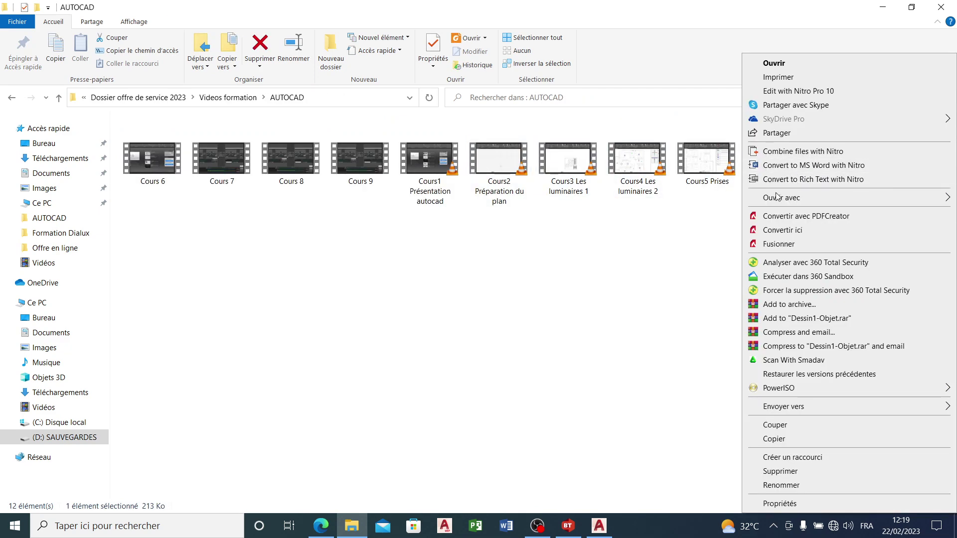
click(865, 214)
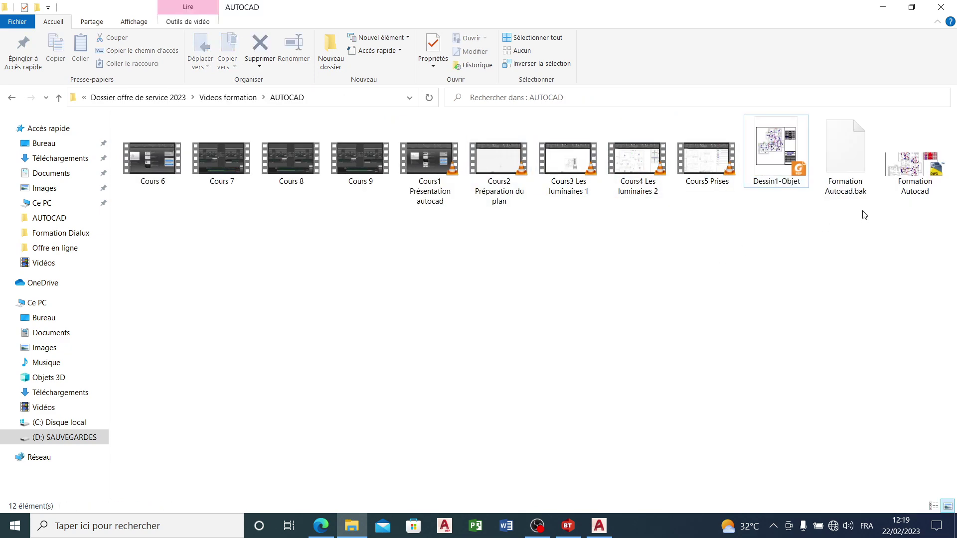
double_click(912, 178)
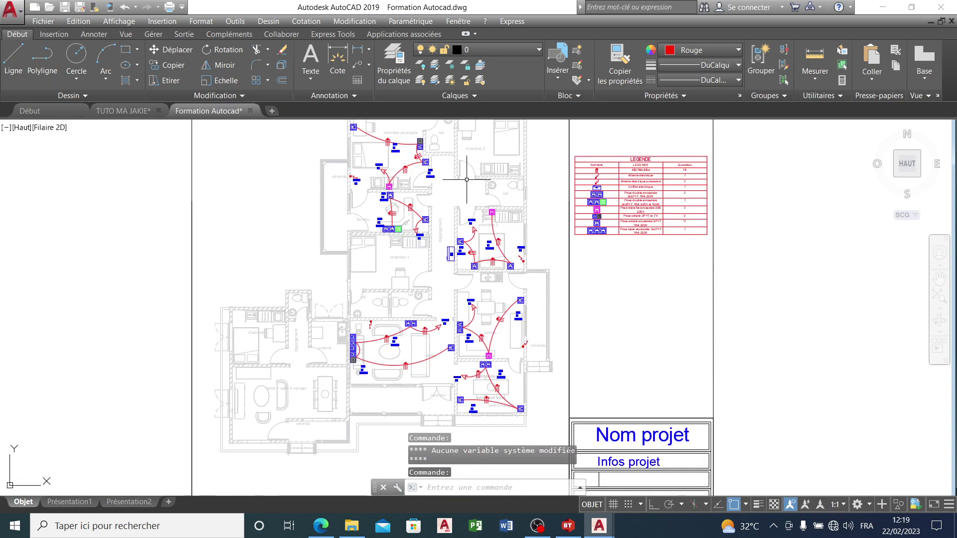
- Examine the legend table of the socket plan in AutoCAD for the quantities of each socket type and power outlet
scroll(467, 179, down, 4)
scroll(533, 204, up, 8)
scroll(549, 207, down, 2)
scroll(551, 260, up, 2)
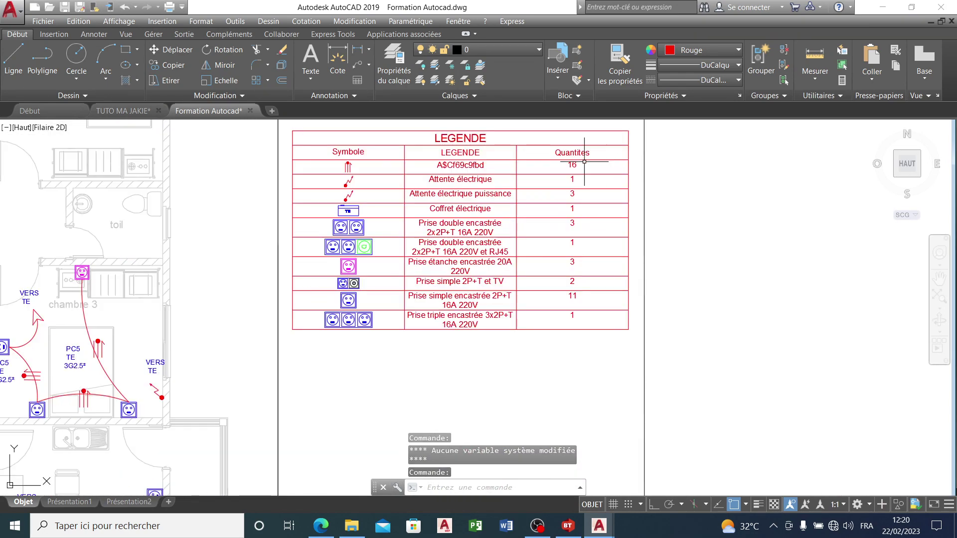
click(584, 161)
key(Escape)
scroll(664, 236, up, 2)
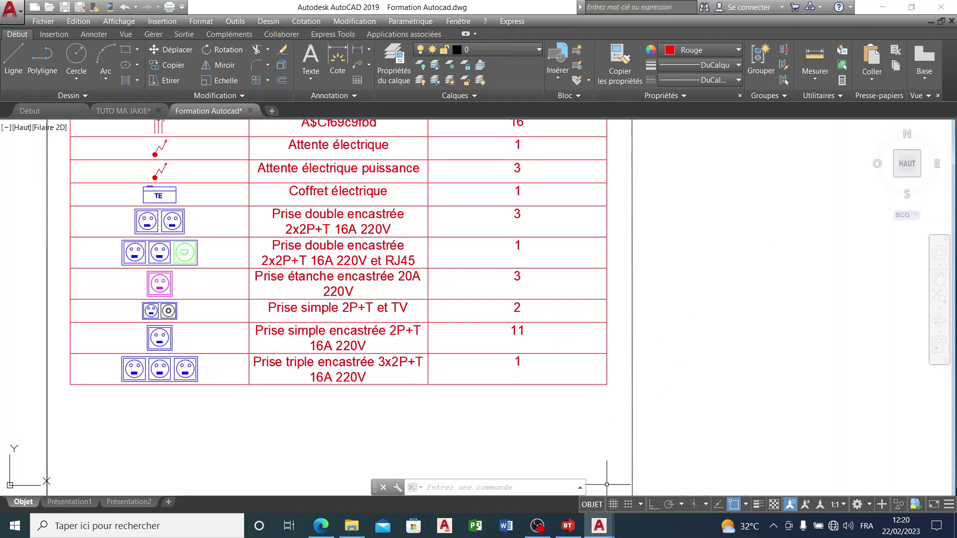
- Return to Caneco BT and set the consumption of the second sub-busbar's feeder, TGBTSJB002, to 6300W
click(568, 525)
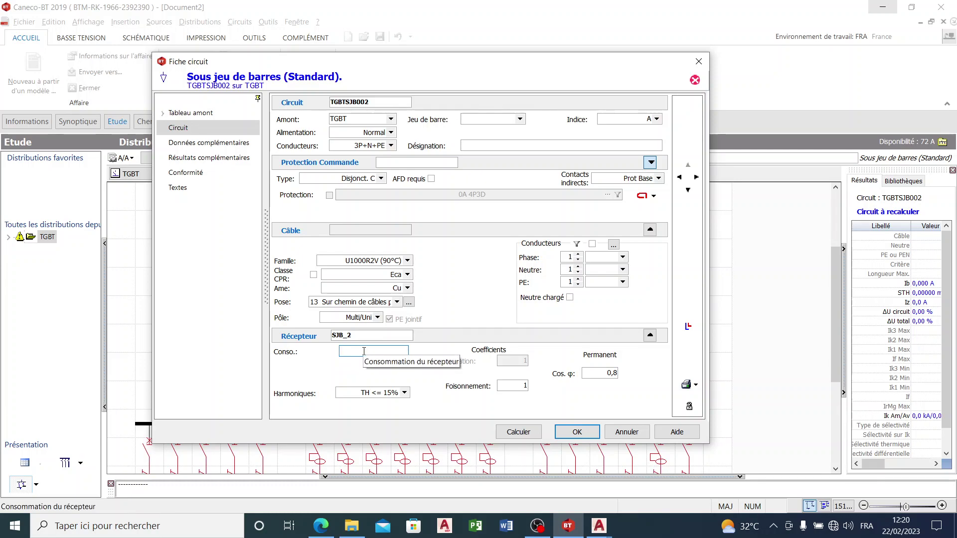
text(63)
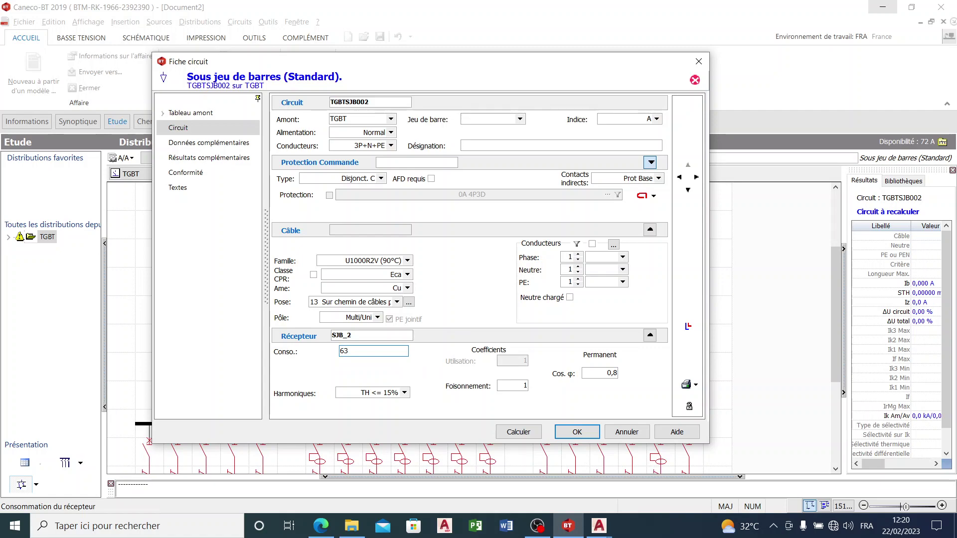
text(00W)
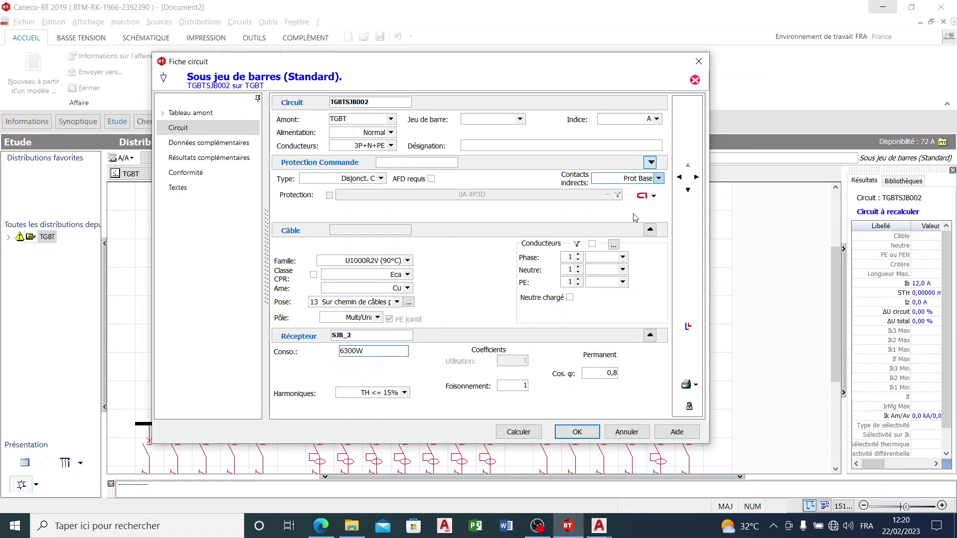
- Set the TGBTSJB002 feeder's indirect contact protection to Dif.30mA, calculate the circuit and validate its sheet
click(658, 178)
click(619, 195)
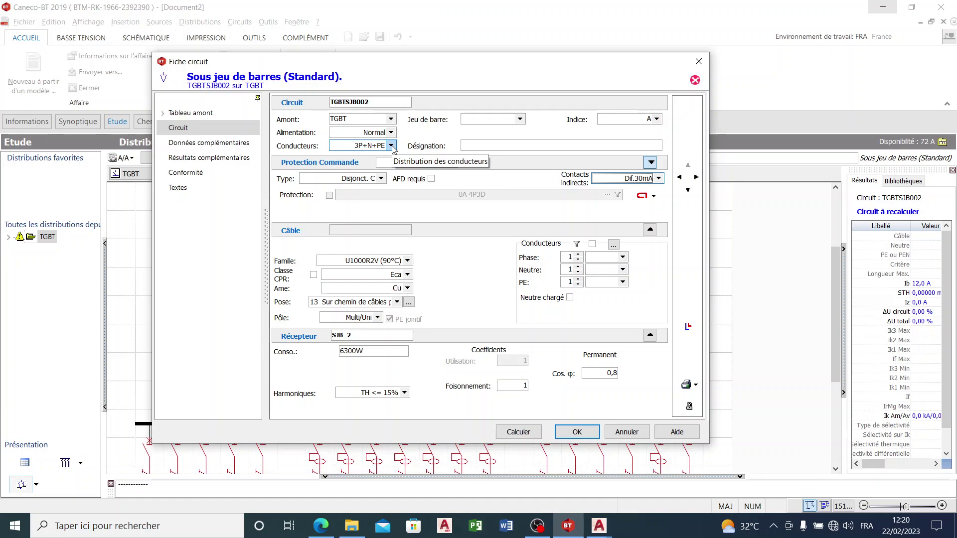
click(518, 432)
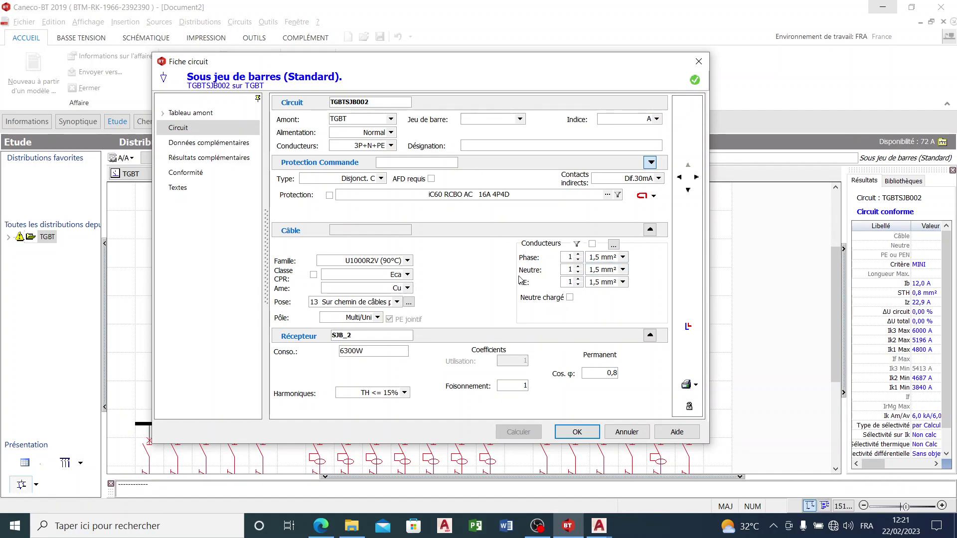
click(577, 431)
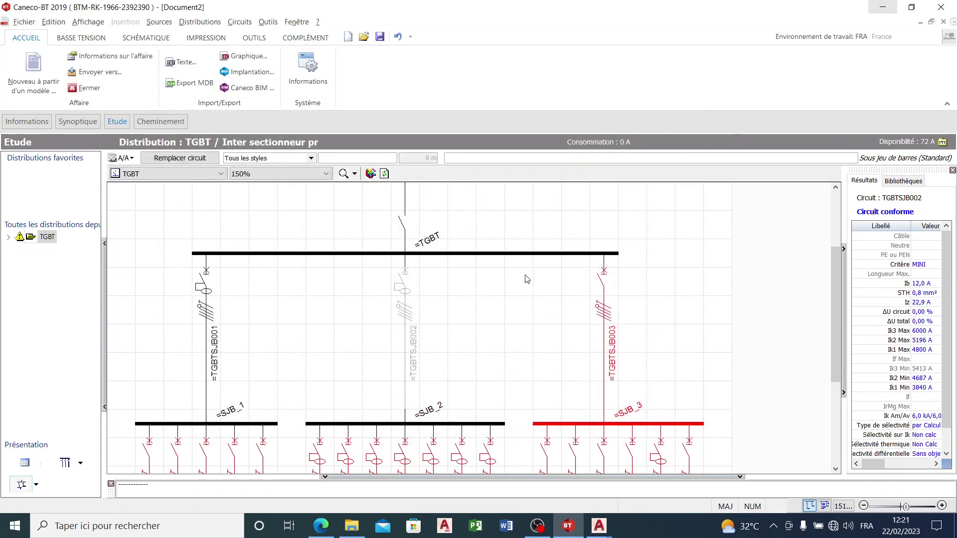
- Open the circuit sheet of the third sub-busbar's feeder, TGBTSJB003, and consult the lighting plan in Dessin1-Objet.pdf in Edge
click(605, 282)
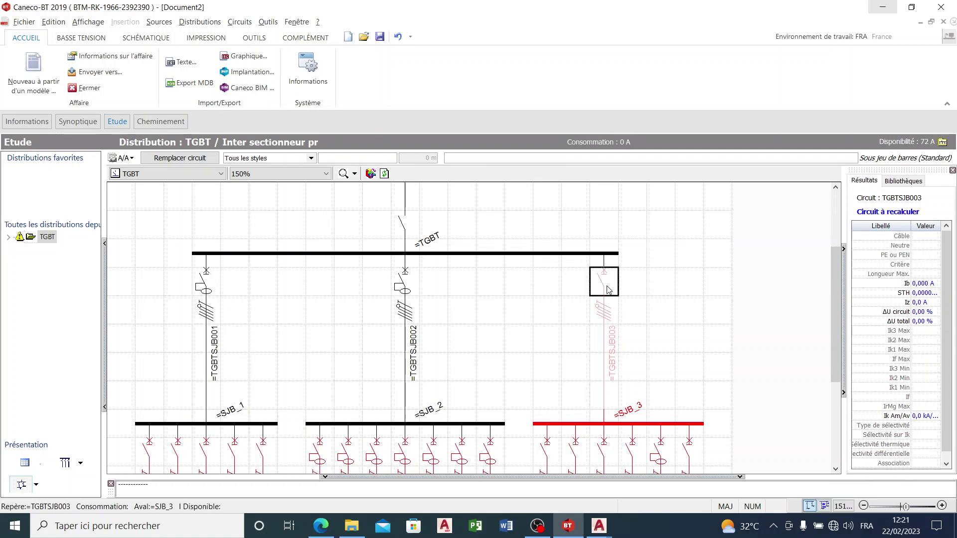
double_click(609, 291)
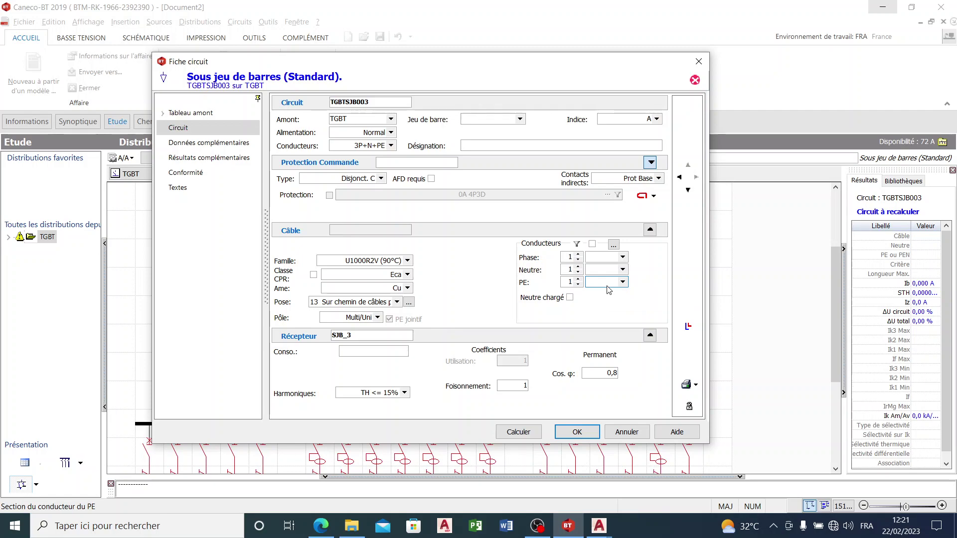
click(321, 526)
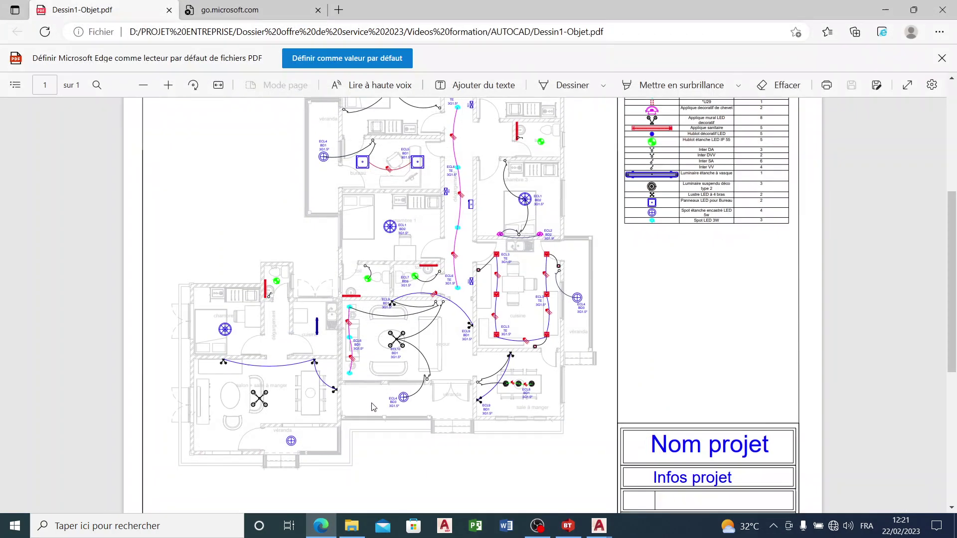
scroll(378, 396, down, 3)
scroll(415, 343, up, 3)
click(886, 10)
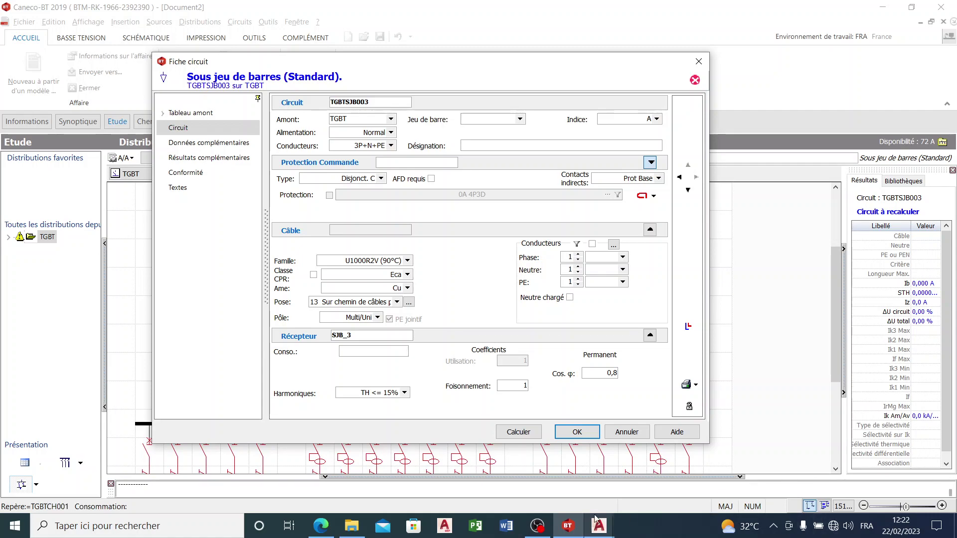
- Move the TGBTSJB003 circuit sheet aside and set the feeder's consumption to 8500W
mouse_move(599, 527)
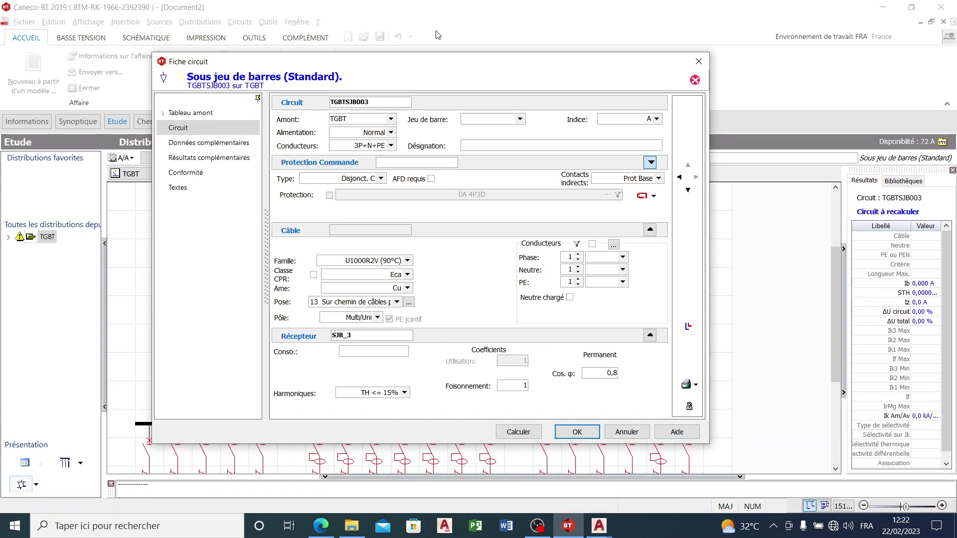
drag(482, 70, 442, 59)
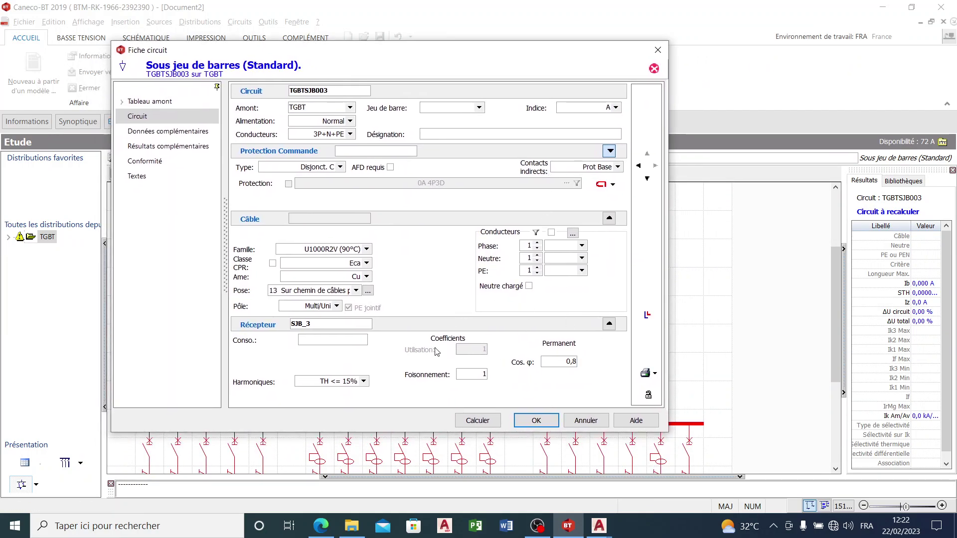
click(340, 341)
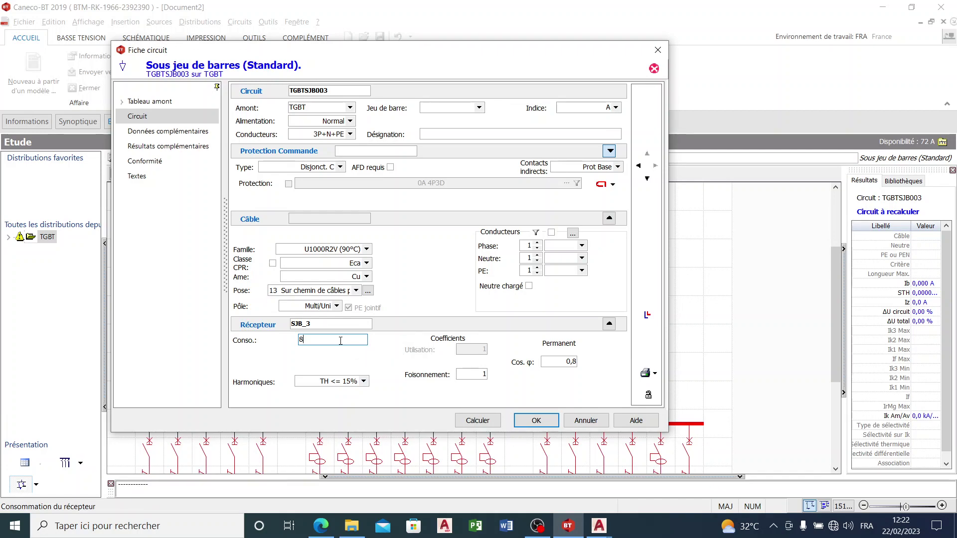
text(8500W)
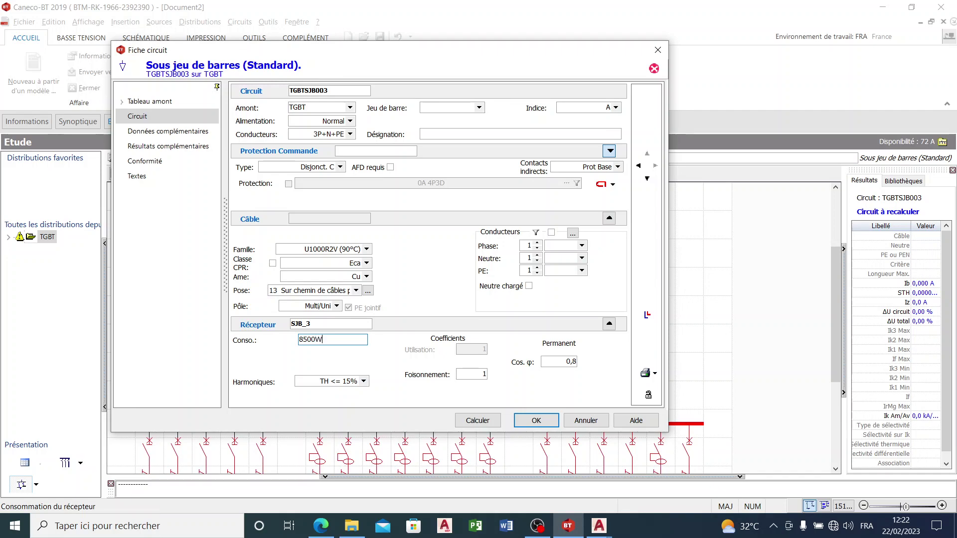
- Set the TGBTSJB003 feeder's indirect contact protection to Dif.30mA, calculate the circuit and validate its sheet
click(618, 167)
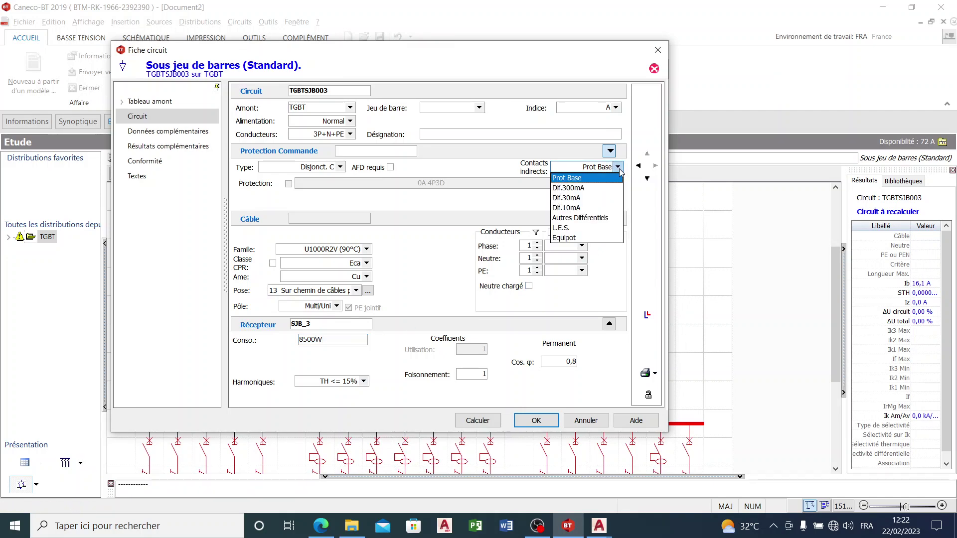
click(593, 204)
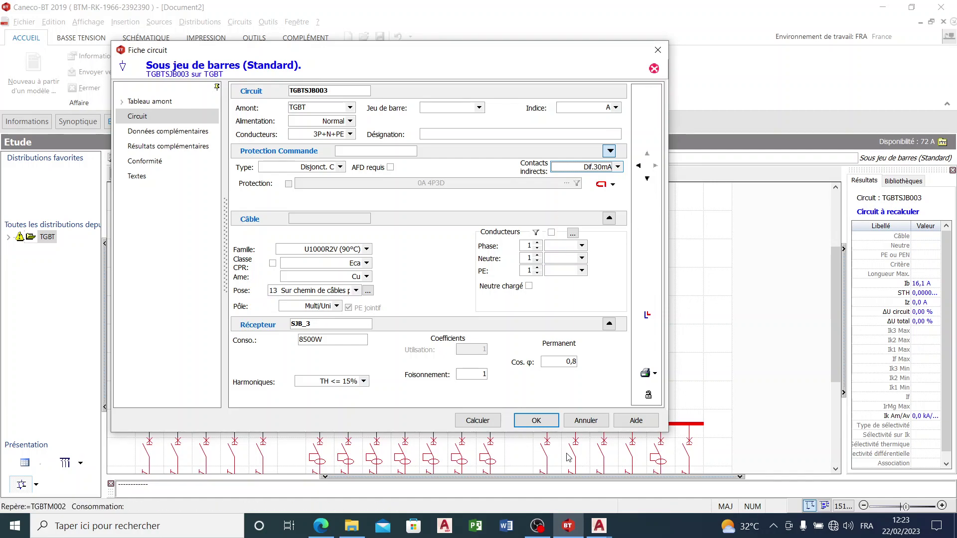
click(494, 428)
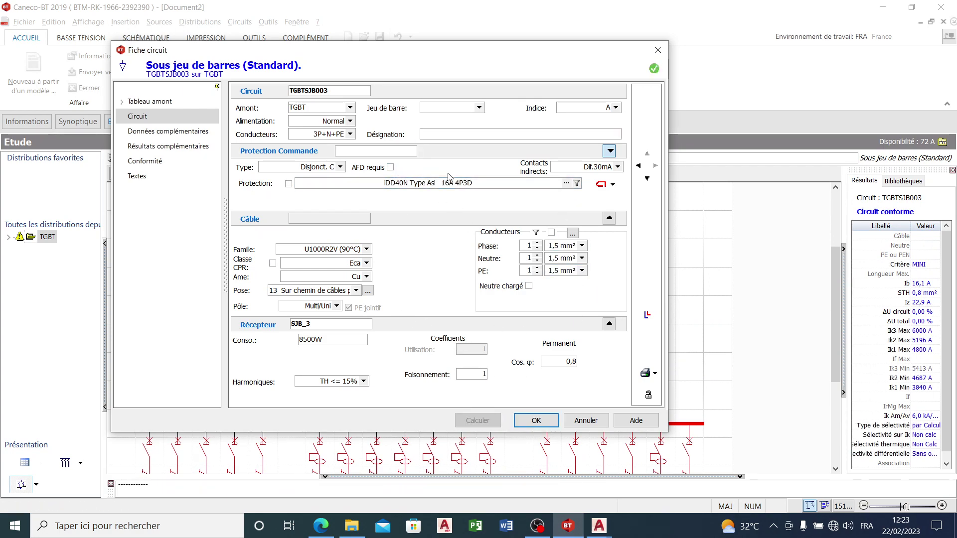
click(547, 423)
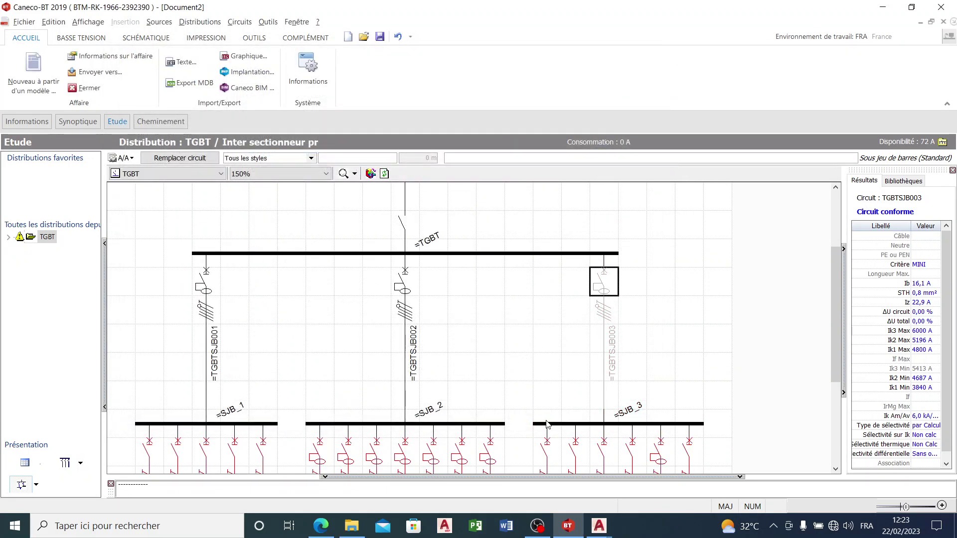
- Open the sheet of lighting circuit TGBTECL001 under SJB_1 and examine the ECL1 fixtures and legend on the lighting plan in Edge
scroll(611, 375, down, 3)
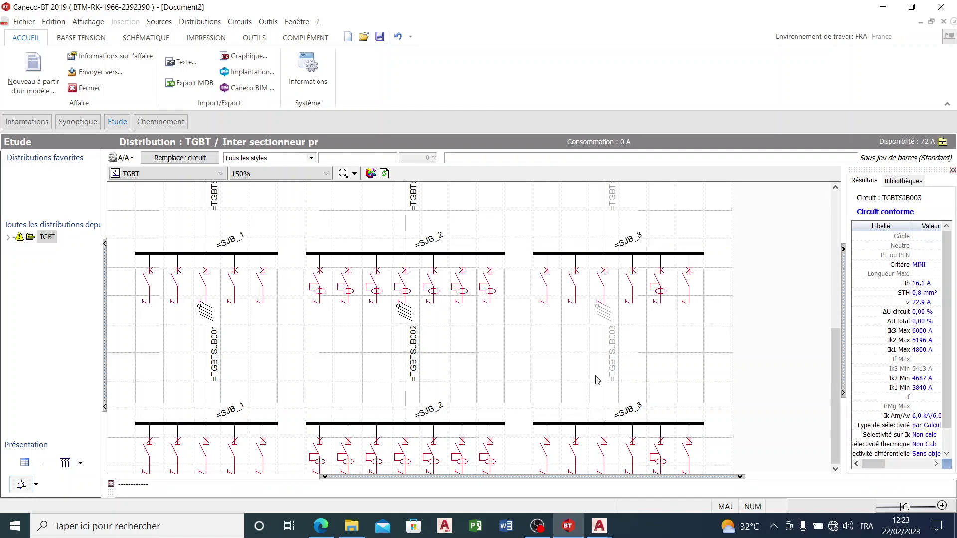
click(149, 283)
click(149, 284)
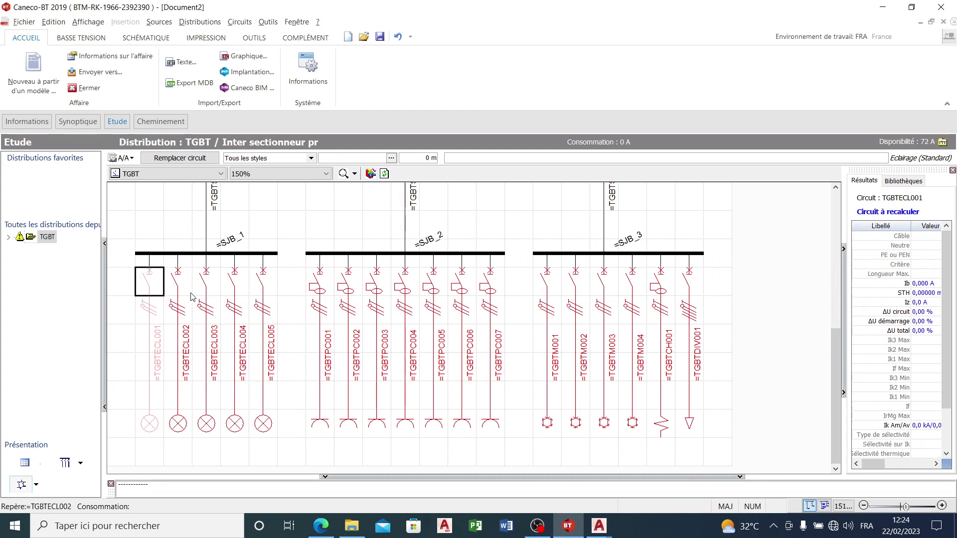
click(332, 529)
scroll(525, 392, up, 4)
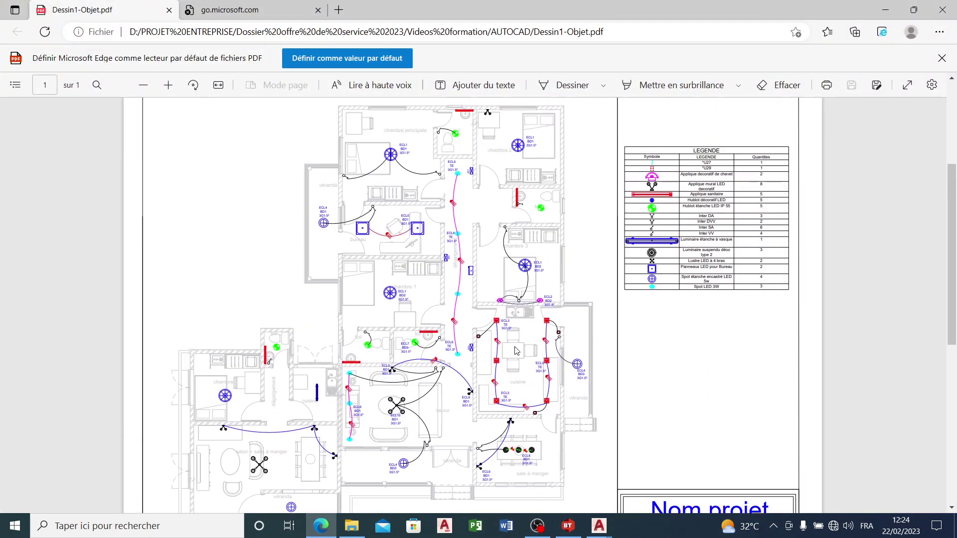
scroll(469, 298, down, 1)
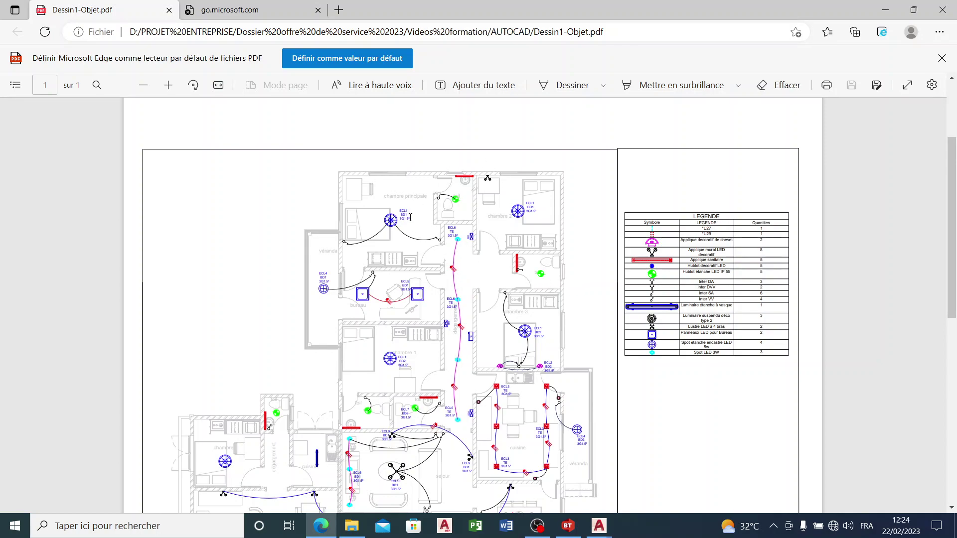
click(886, 10)
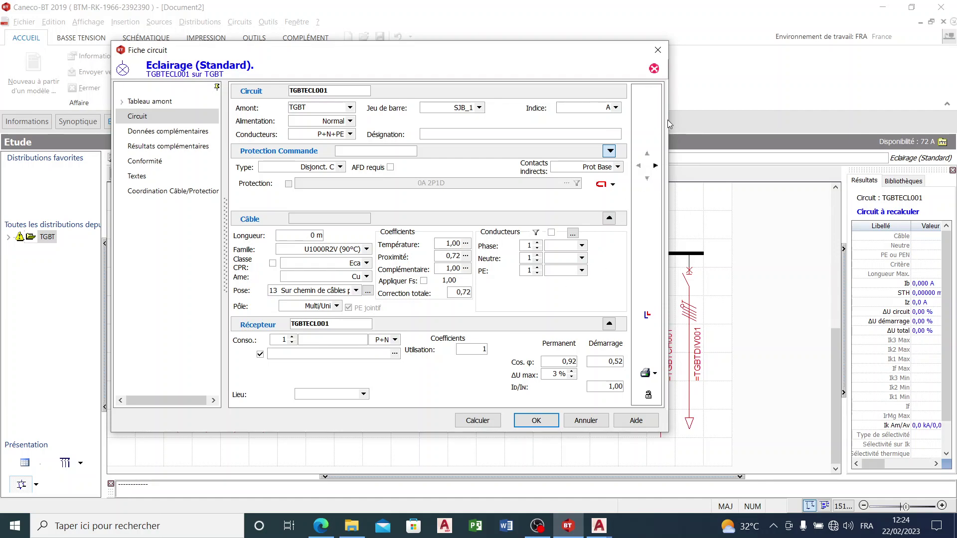
- Leave the lighting circuit's sheet and review the "Diff éclairage" feeder's circuit sheet without changing it
click(658, 49)
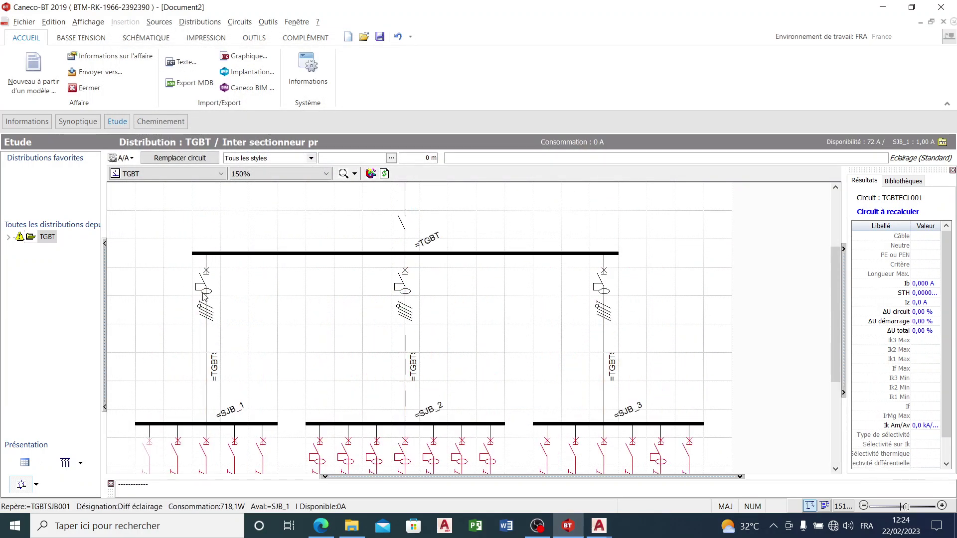
click(204, 289)
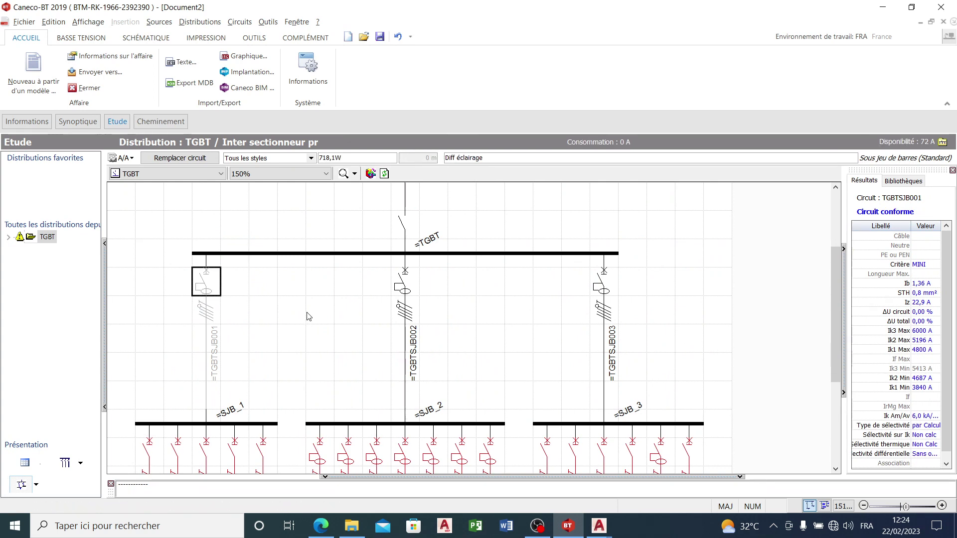
key(Return)
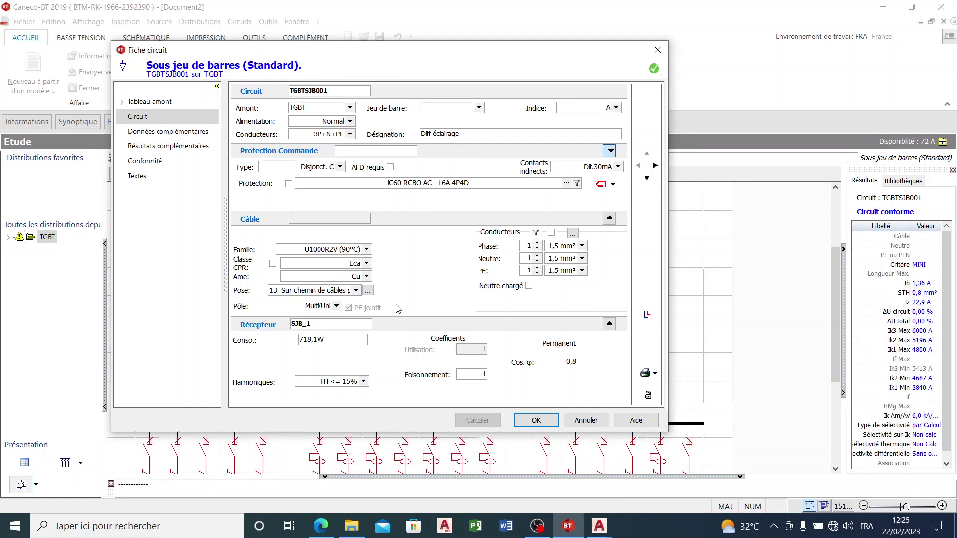
click(658, 49)
- Reopen the circuit sheet of TGBTECL001, the first lighting circuit of SJB_1, and consult the lighting plan in Edge
scroll(153, 288, down, 3)
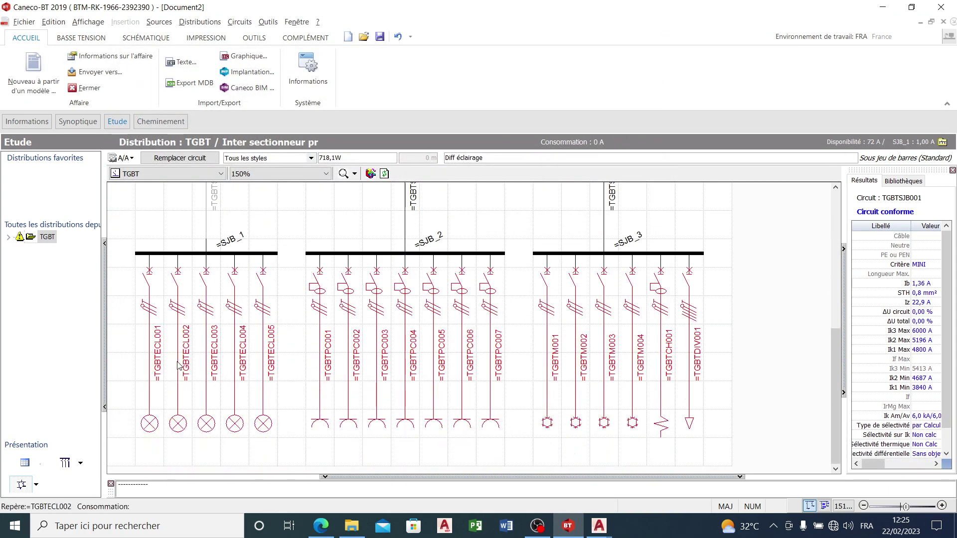
click(153, 289)
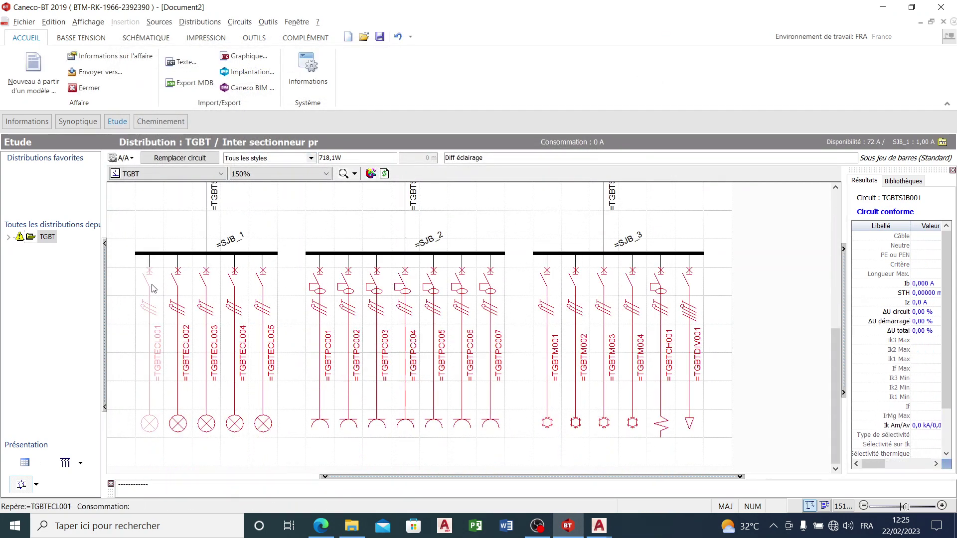
click(154, 288)
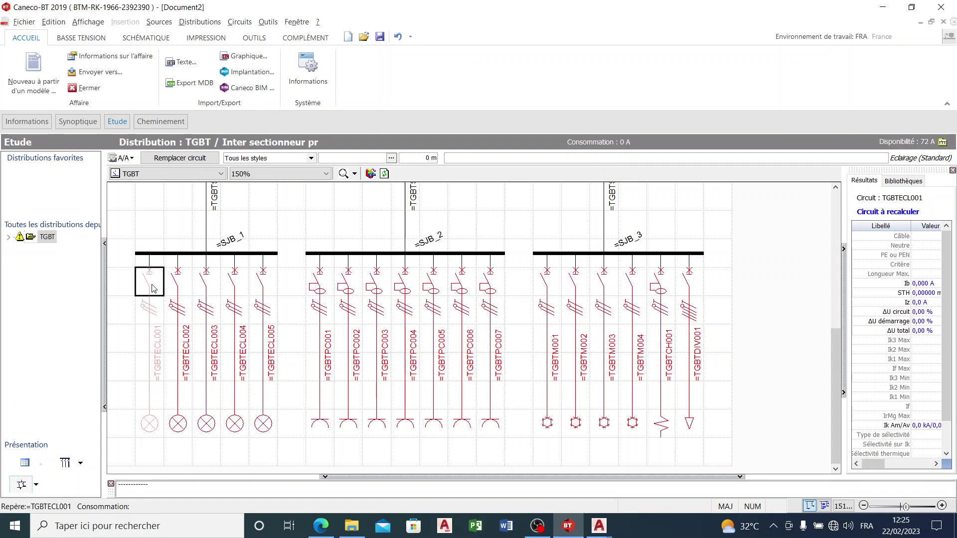
double_click(154, 288)
click(321, 526)
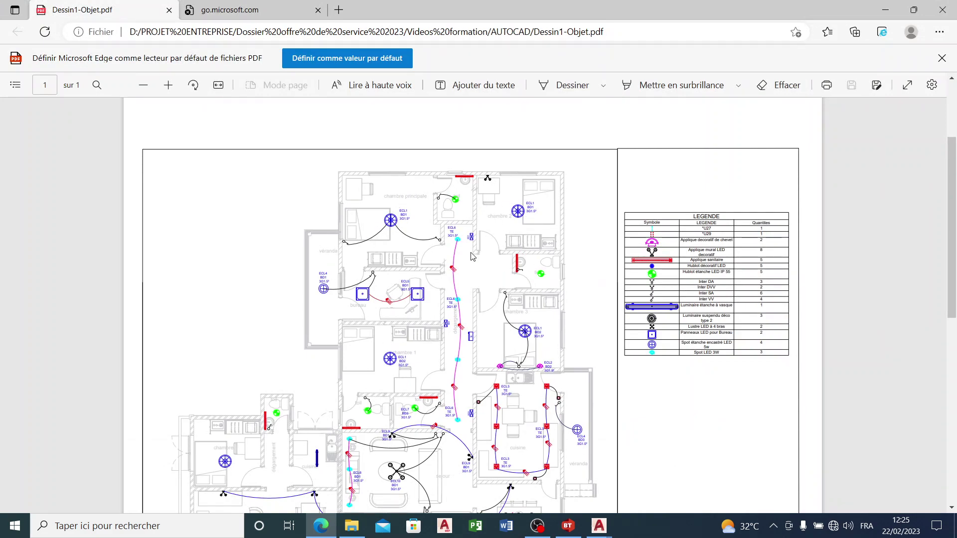
scroll(476, 240, down, 3)
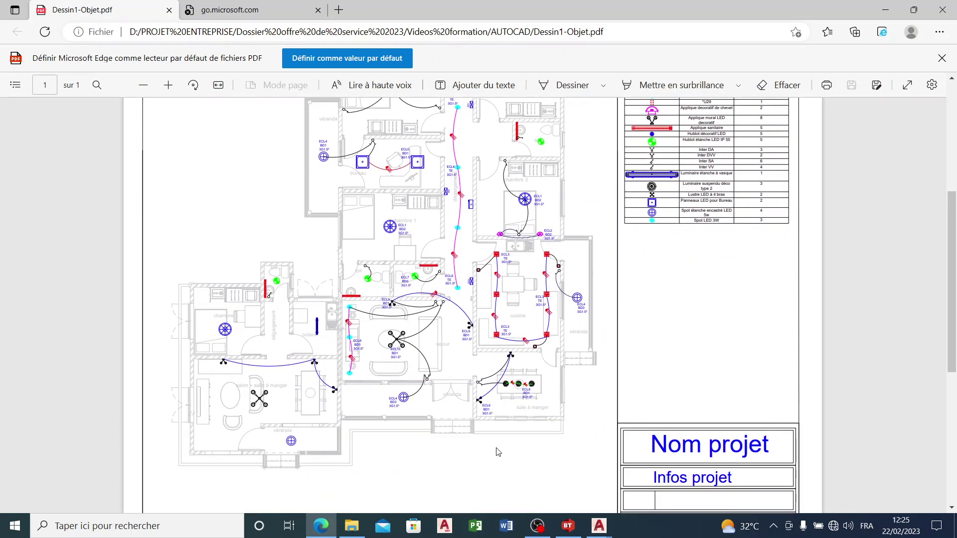
- Return to Caneco BT and set the consumption of lighting circuit TGBTECL001 to 200W
mouse_move(567, 526)
click(545, 475)
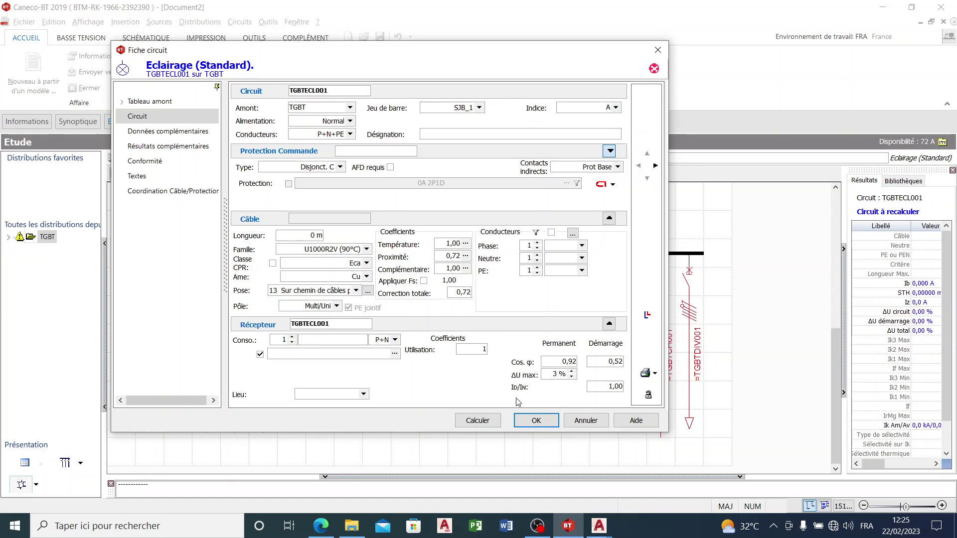
click(354, 339)
text(200W)
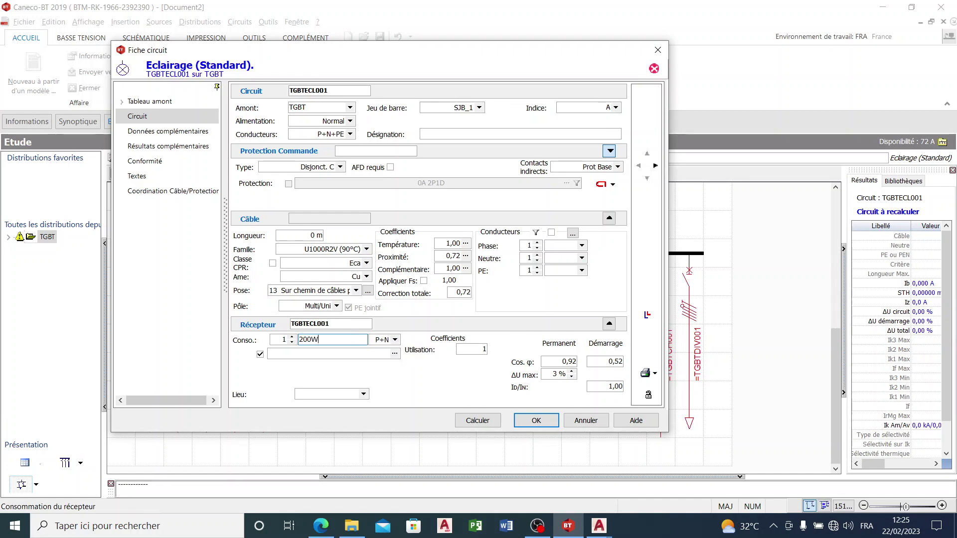
- Clear the cable length of TGBTECL001 and bring up the corridor area of the TUTO MA JAKIE.dwg lighting plan in AutoCAD
click(289, 235)
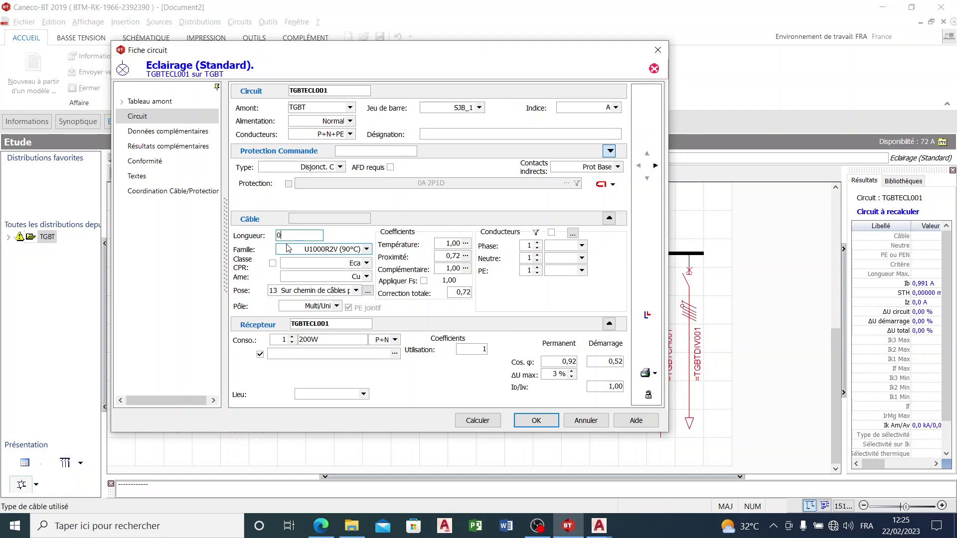
key(BackSpace)
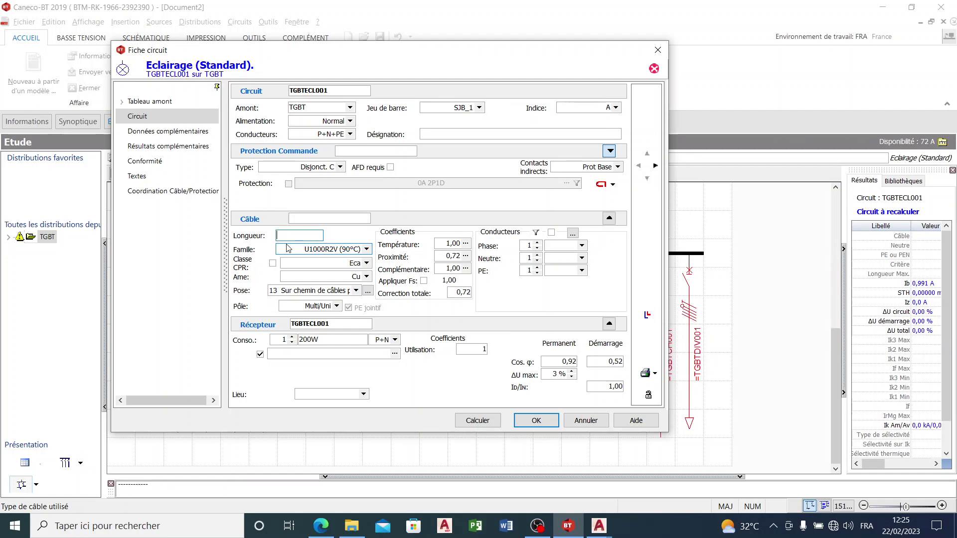
mouse_move(603, 536)
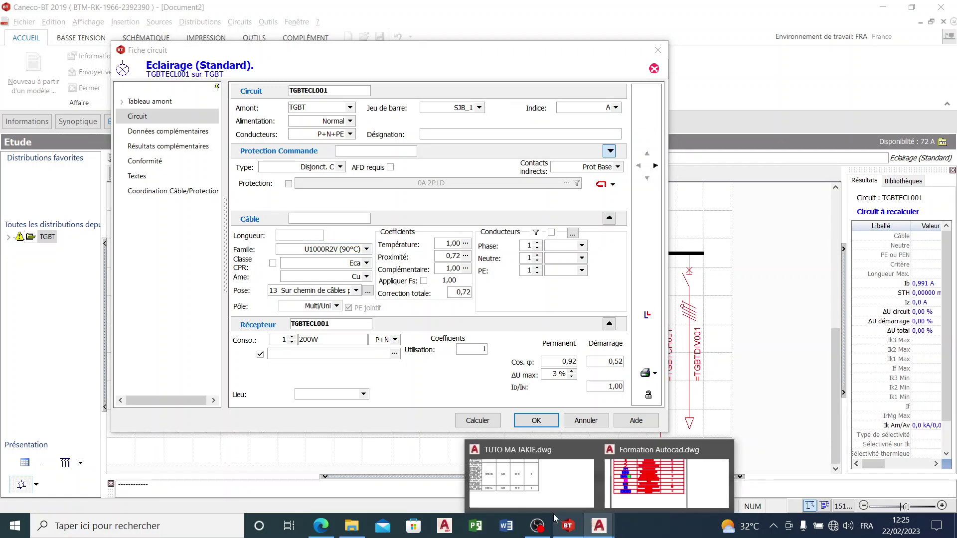
click(554, 486)
scroll(273, 247, down, 5)
scroll(272, 248, up, 6)
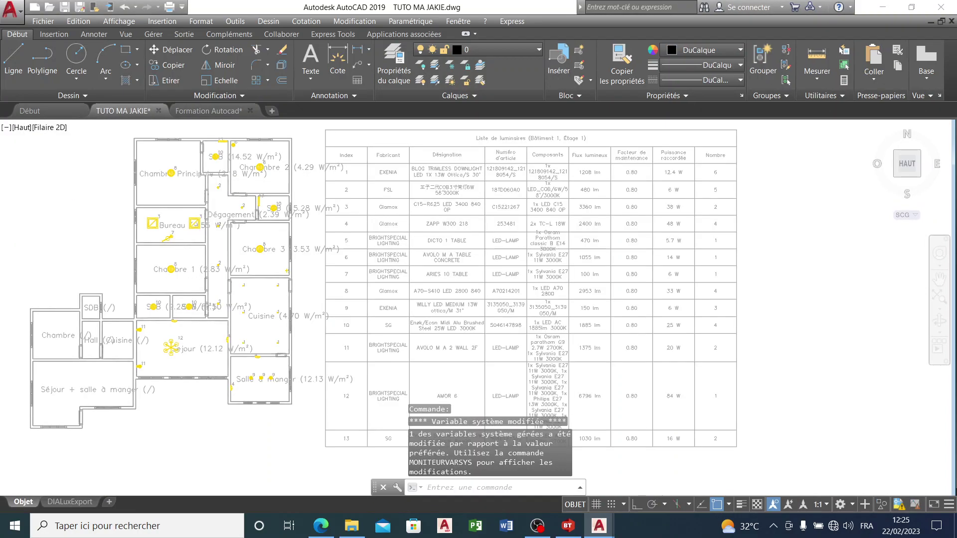
scroll(272, 247, down, 3)
scroll(272, 248, up, 4)
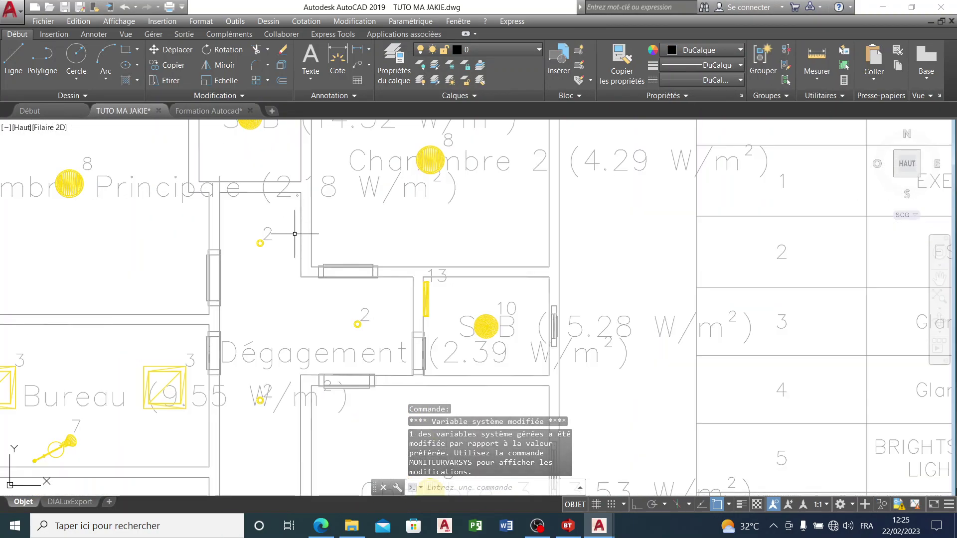
- Measure the distance along the Dégagement wall from beside Chambre 2 to the kitchen doorway
click(817, 74)
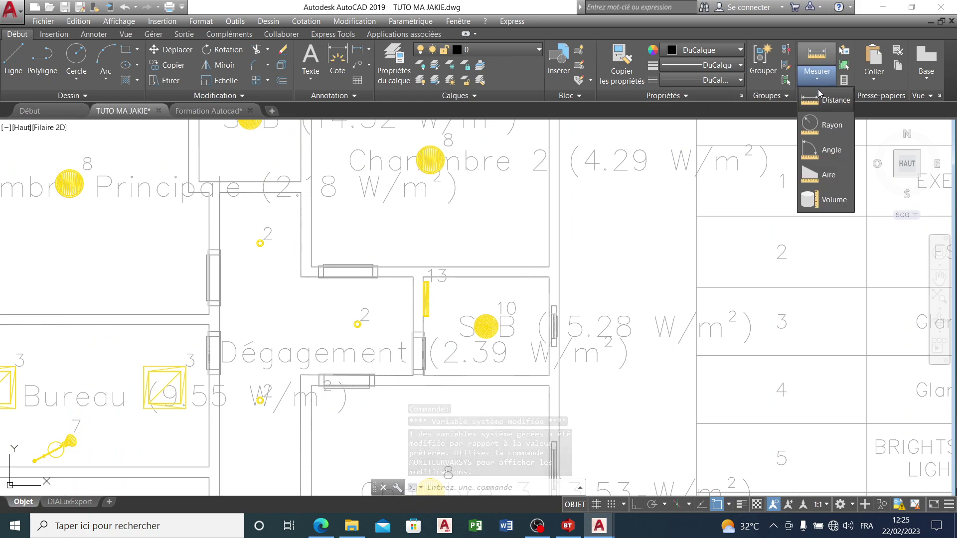
click(823, 99)
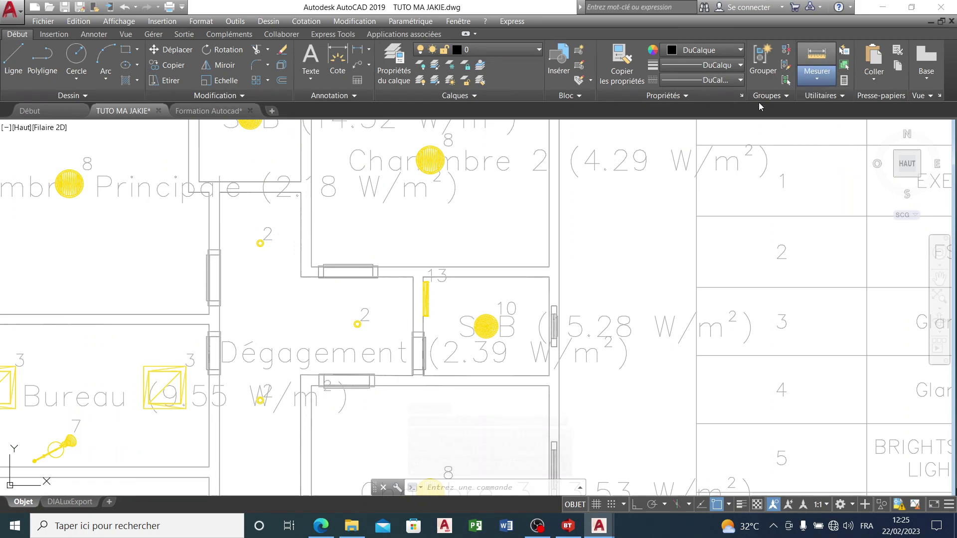
click(301, 234)
scroll(424, 170, down, 6)
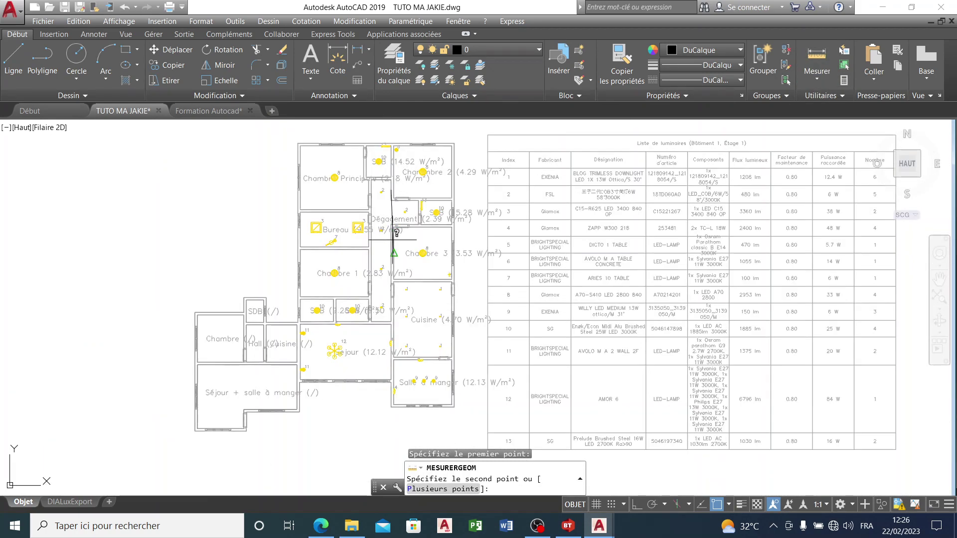
scroll(394, 200, up, 3)
click(390, 300)
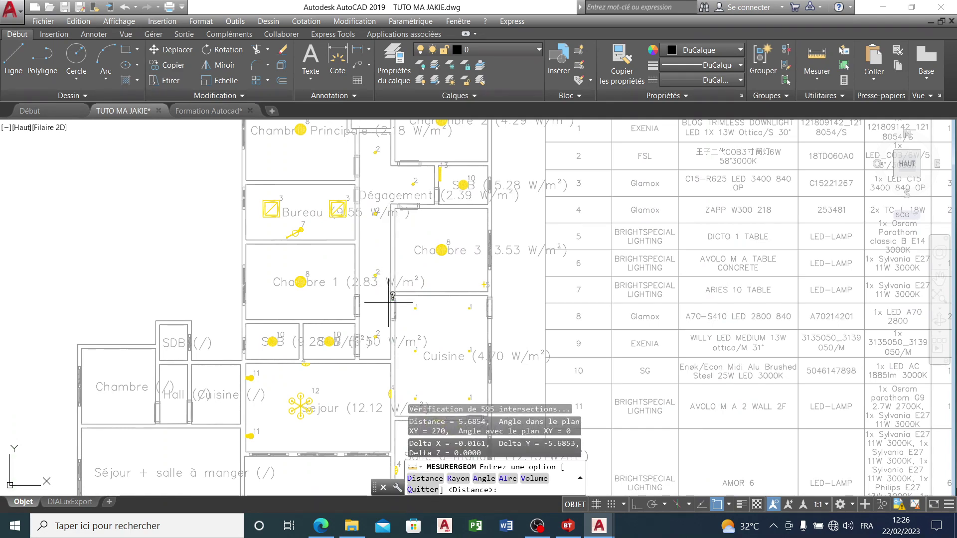
key(Escape)
key(Escape)
key(Escape)
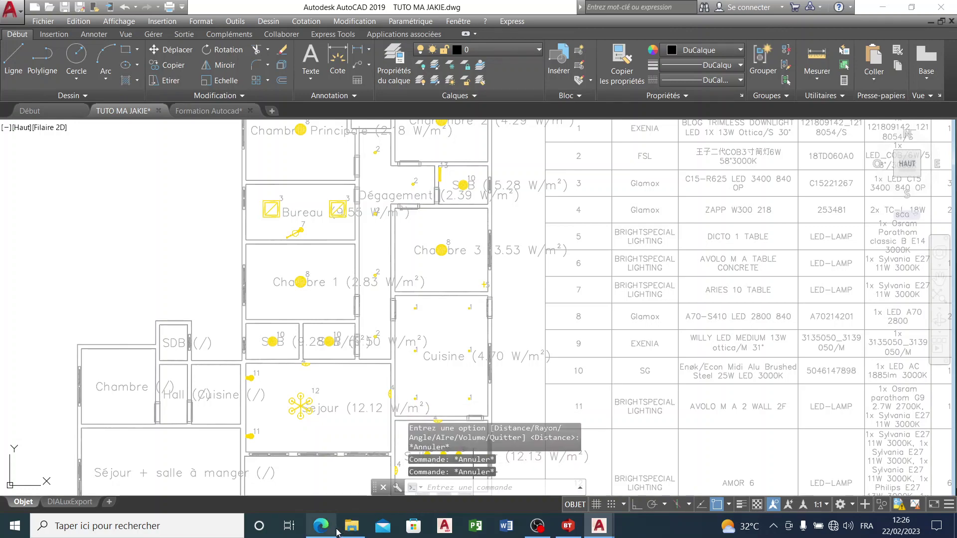
- Return to Caneco BT and set the cable length of lighting circuit TGBTECL001 to 5 m, keeping the U1000R2V (90°C) family
click(568, 526)
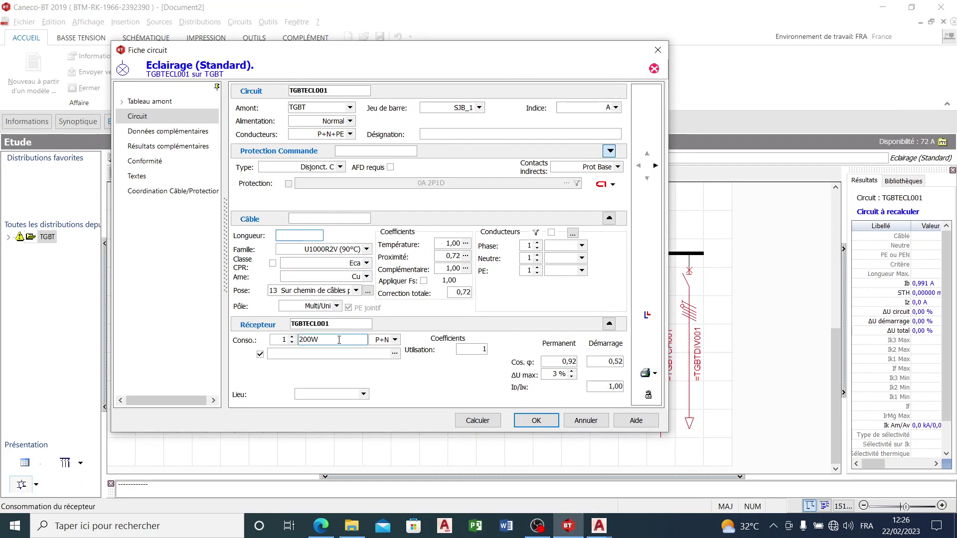
click(303, 232)
text(5)
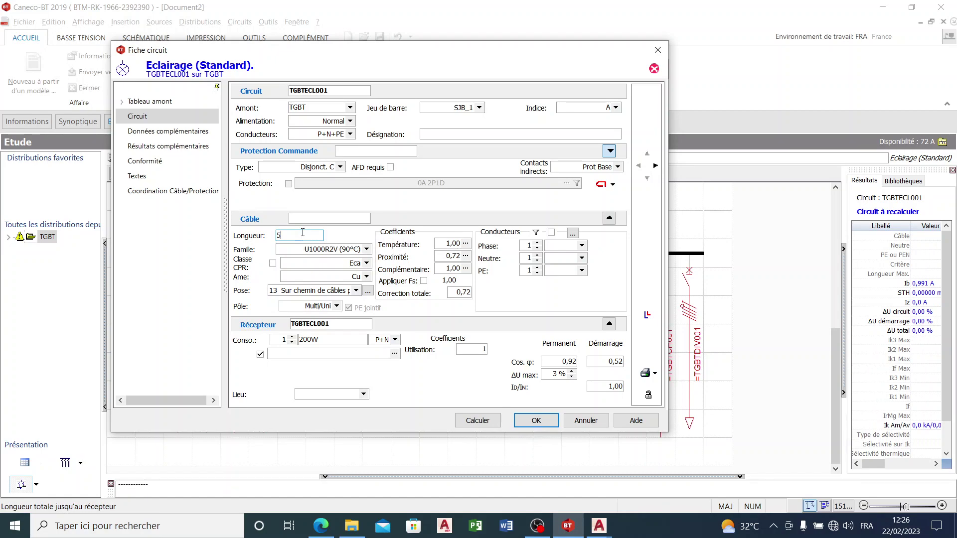
click(301, 266)
click(305, 250)
click(304, 249)
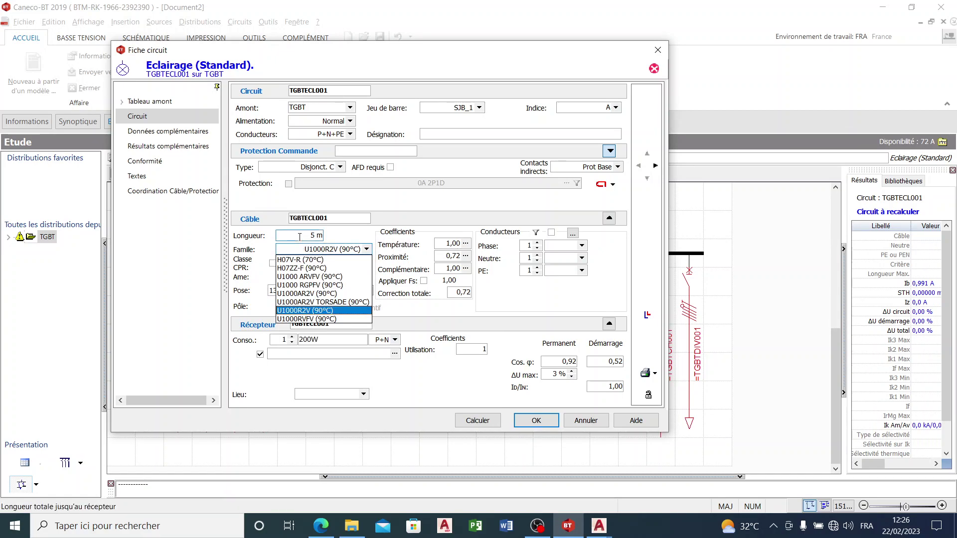
click(300, 236)
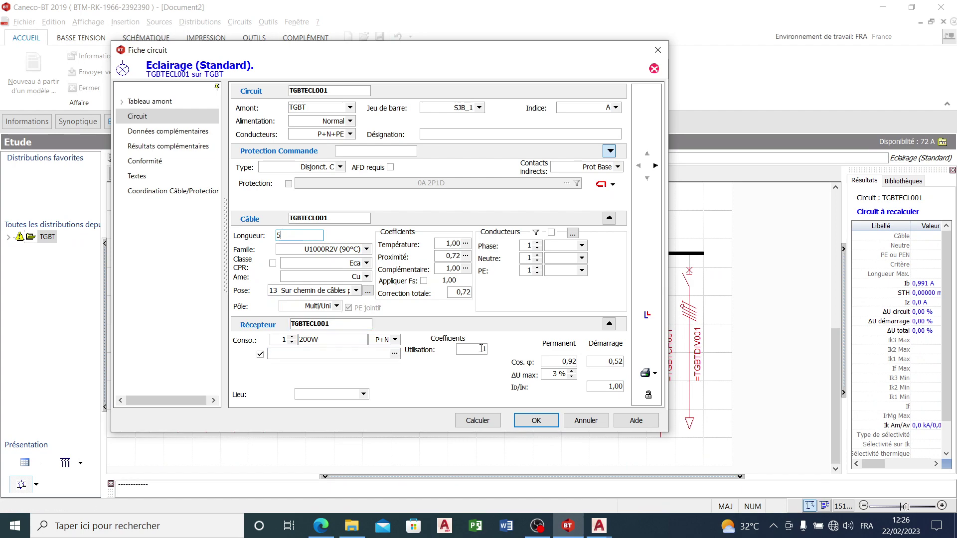
- Calculate the cable's temperature coefficient for an ambient temperature of 35°C
click(465, 243)
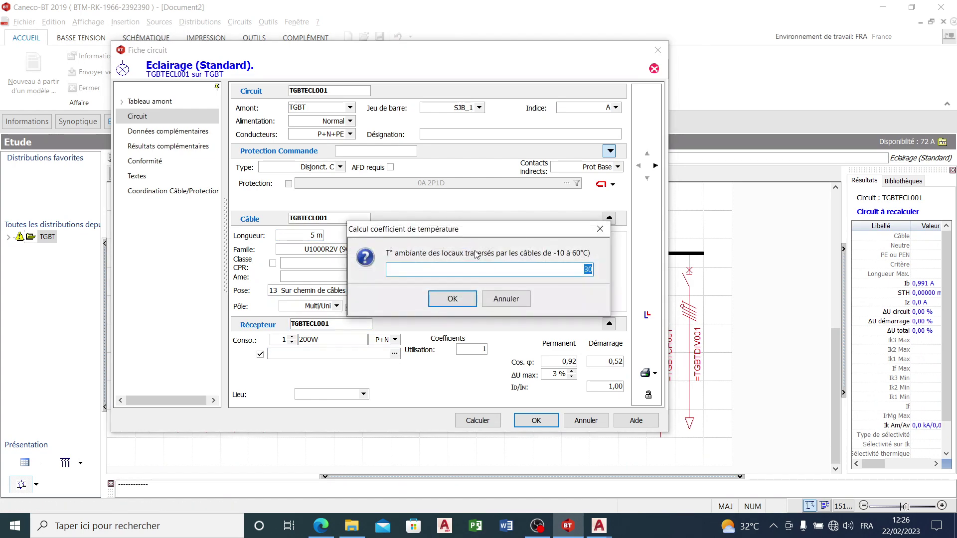
text(35)
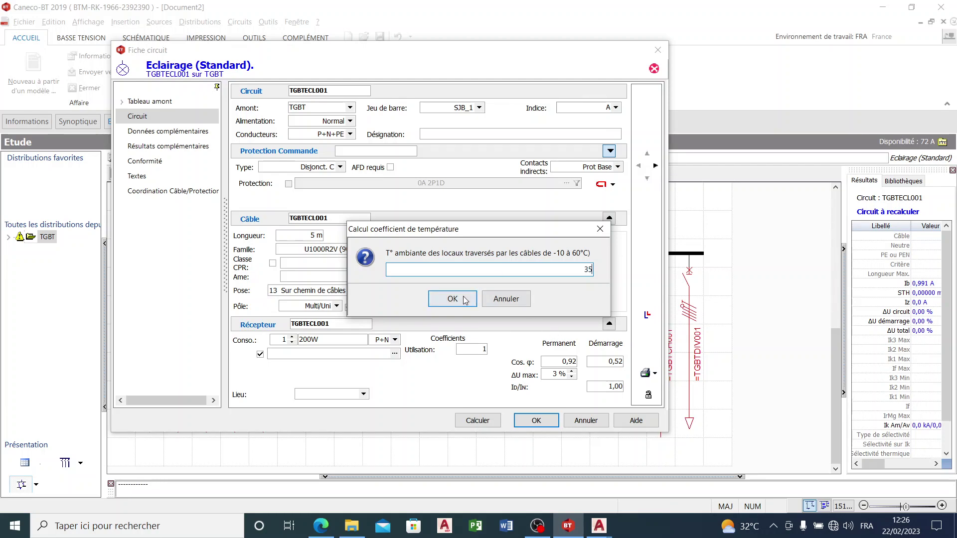
key(Return)
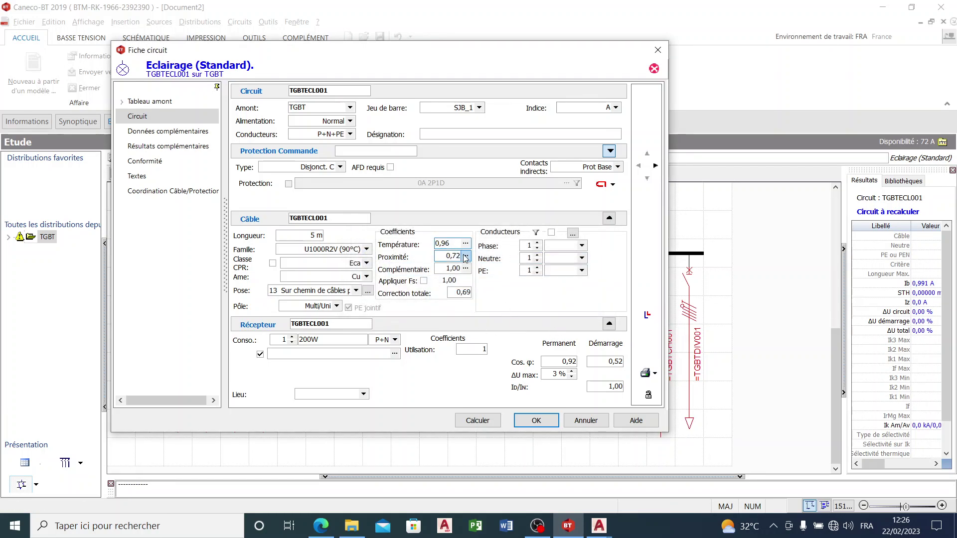
- Designate circuit TGBTECL001 as BD1, then calculate it and validate its circuit sheet
click(512, 135)
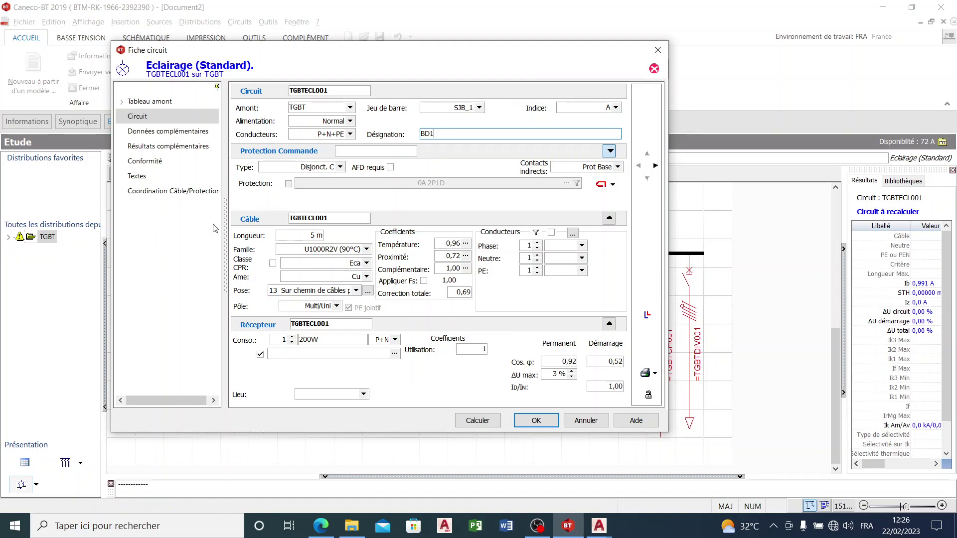
click(477, 421)
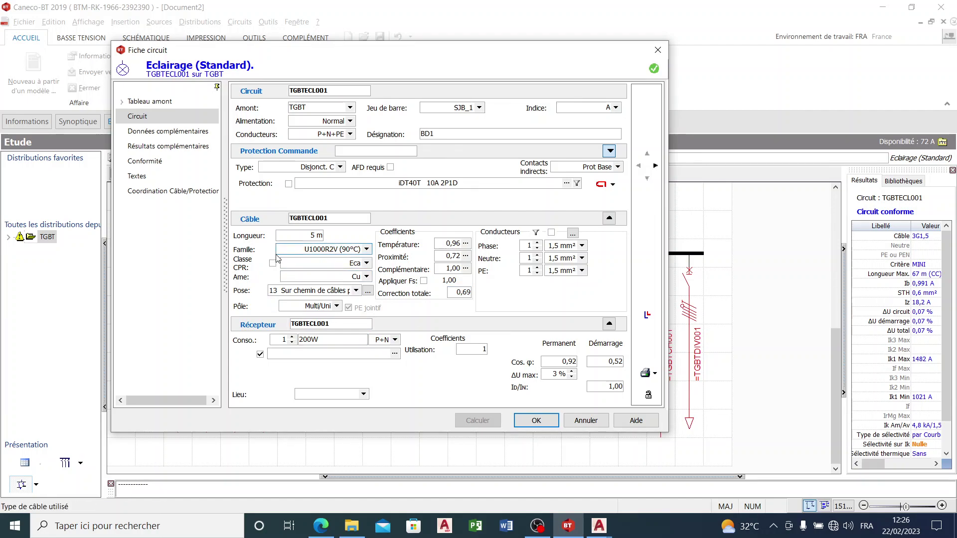
click(531, 421)
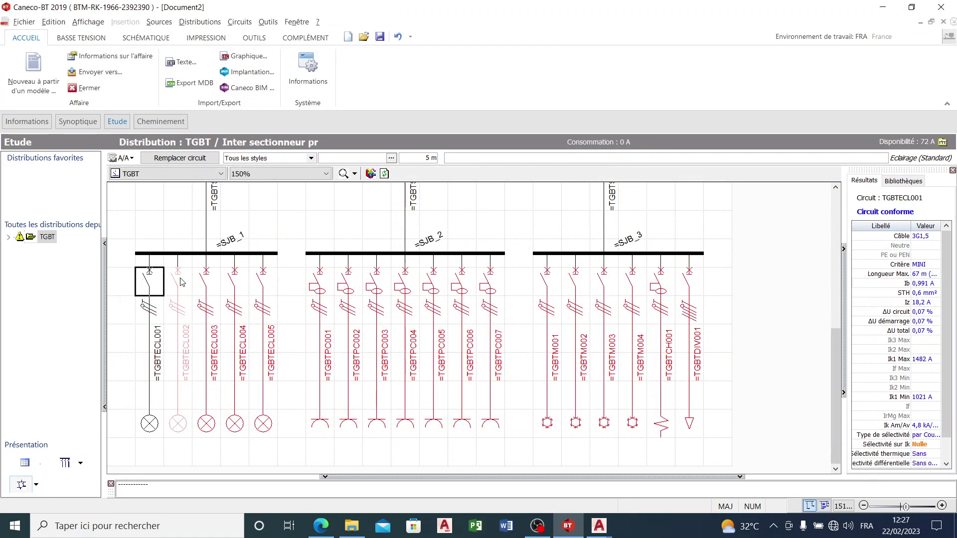
- Open the sheet of socket circuit TGBTPC001 under SJB_2 and set its indirect contact protection to Prot Base
click(182, 282)
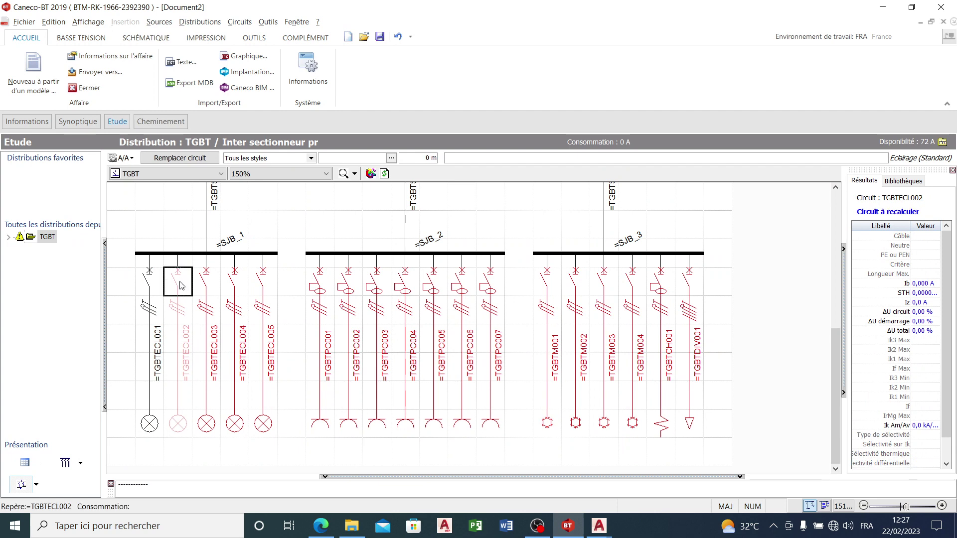
click(320, 286)
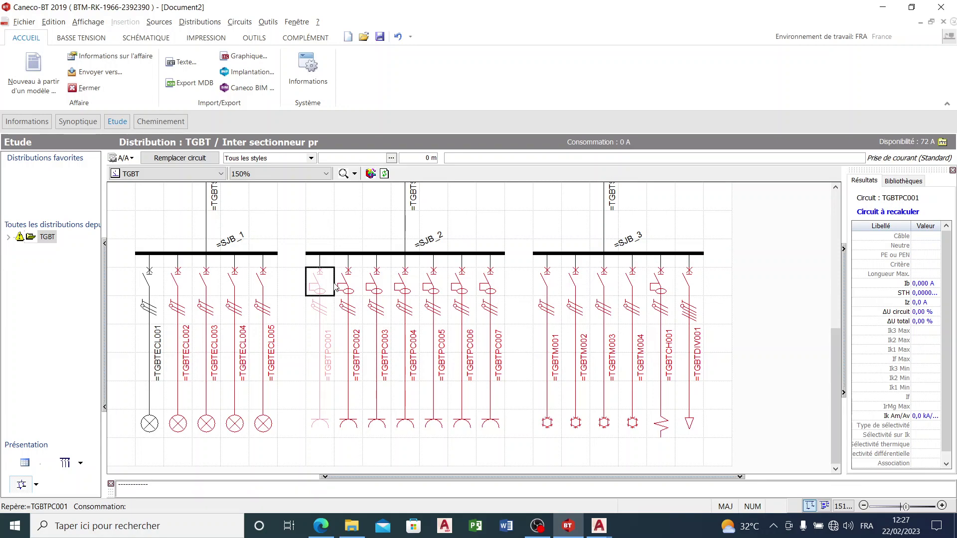
double_click(334, 284)
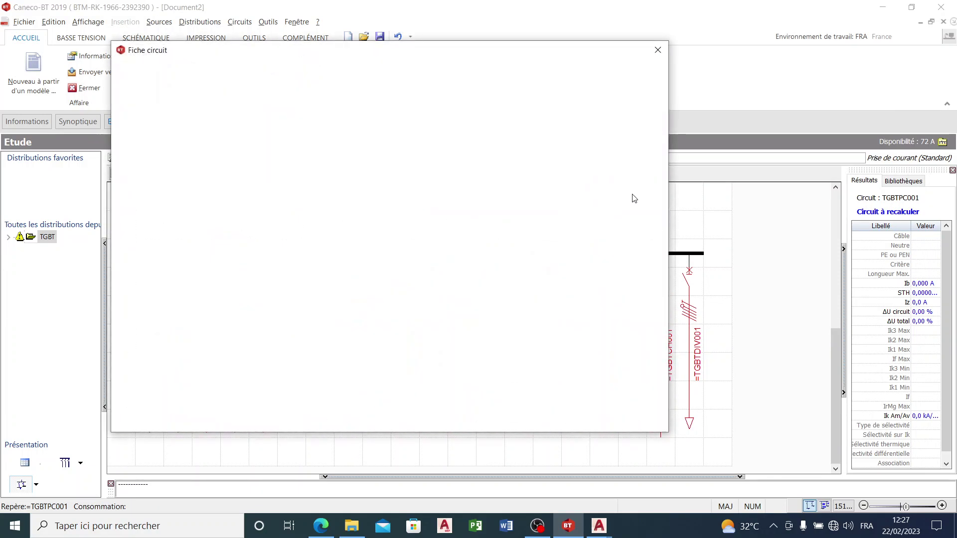
click(618, 167)
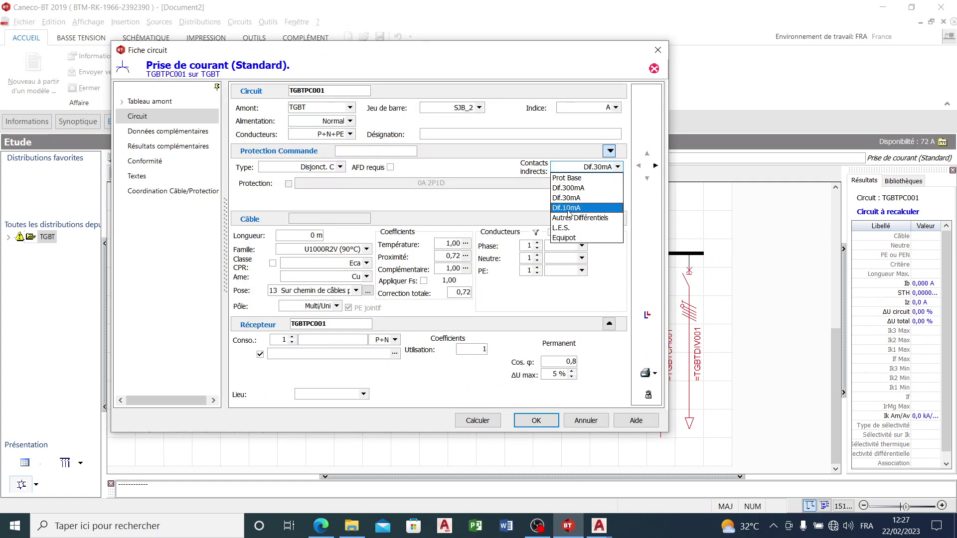
click(569, 180)
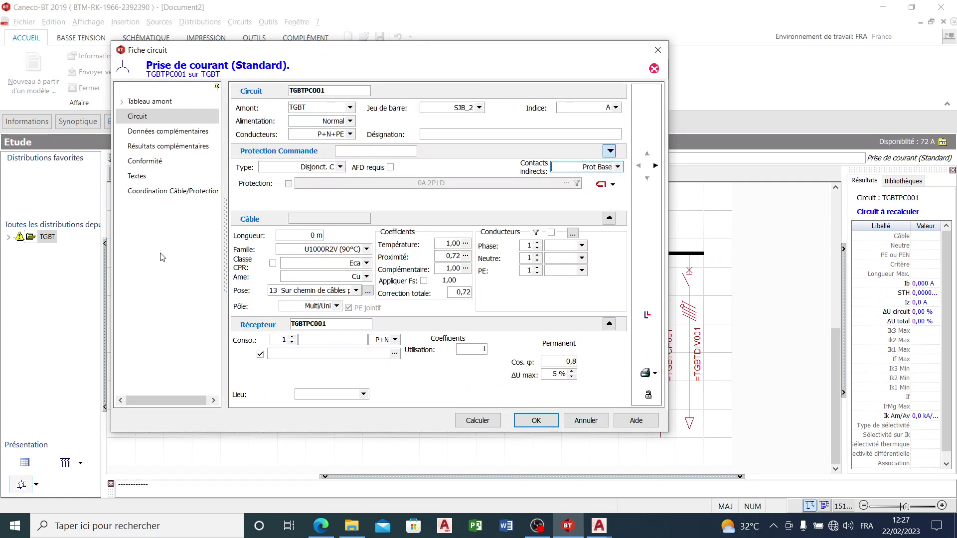
- Clear the cable length of TGBTPC001 and consult the legend and chambre 3 sockets in Formation Autocad.dwg in AutoCAD
click(307, 236)
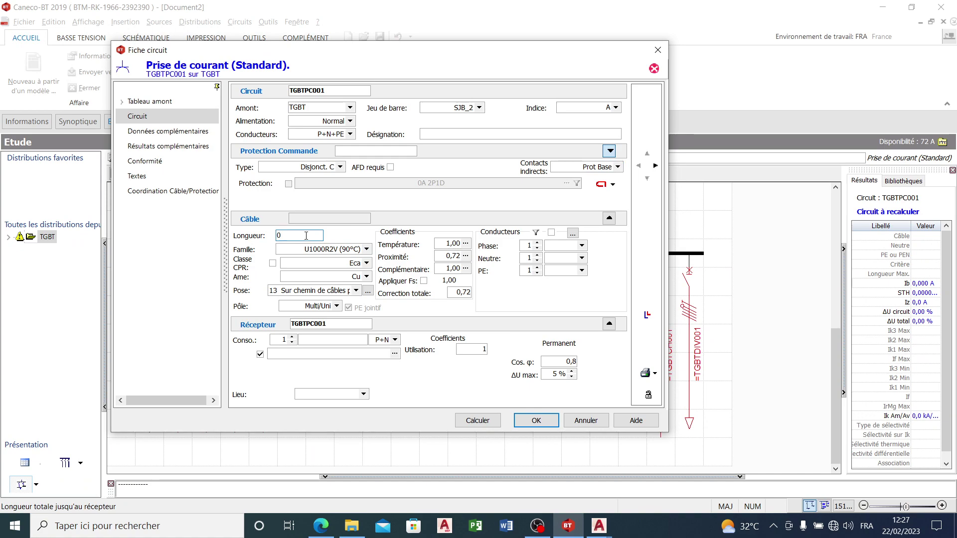
key(BackSpace)
click(613, 527)
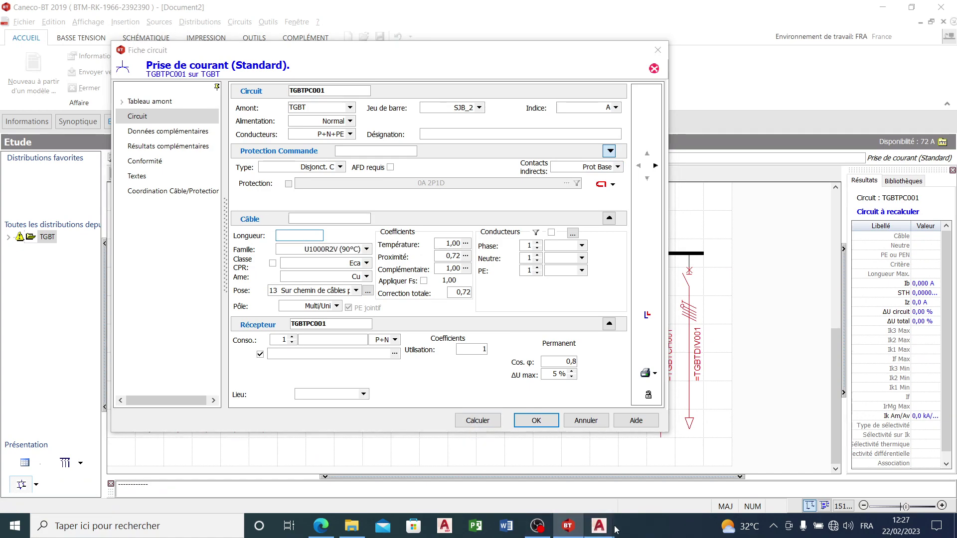
click(614, 527)
click(635, 476)
scroll(542, 319, down, 6)
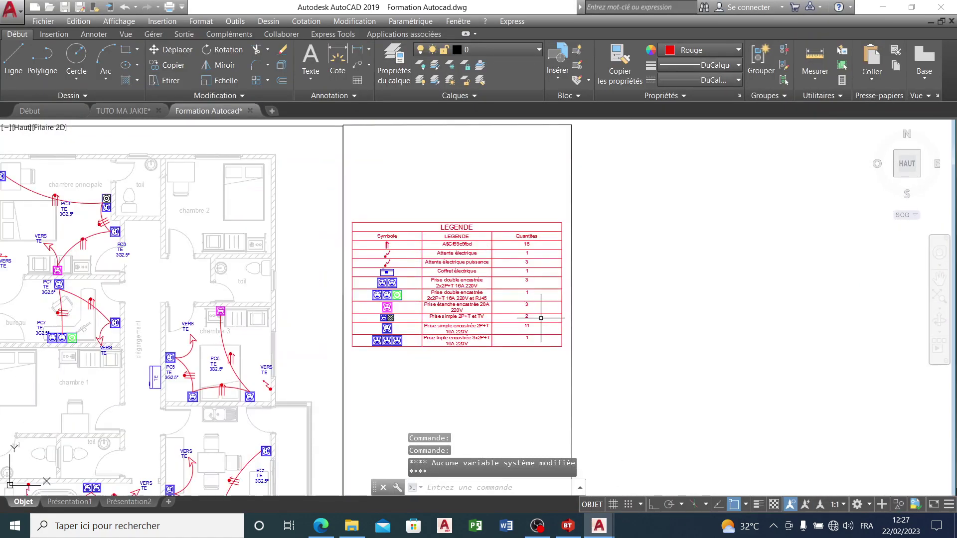
scroll(320, 352, up, 4)
scroll(325, 283, up, 2)
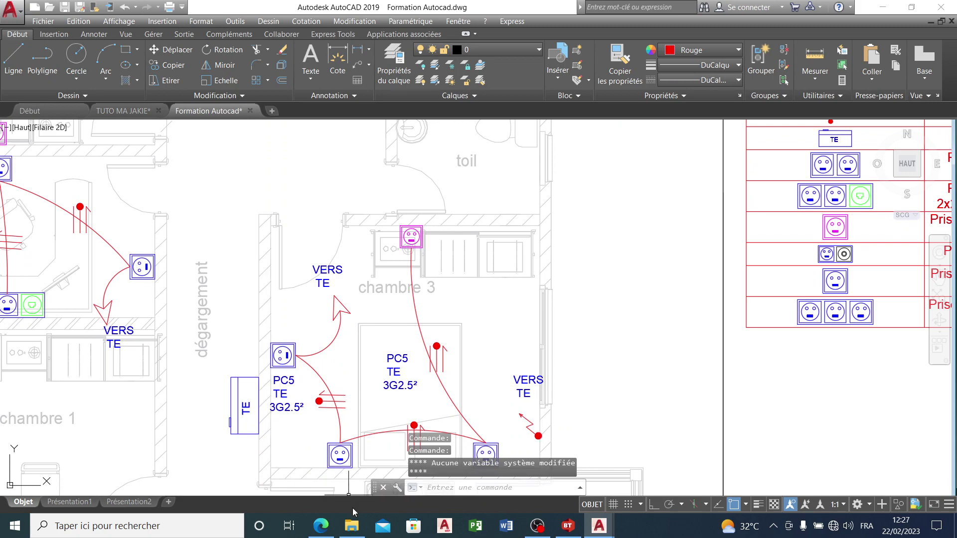
- Examine the socket circuits of chambre 3, cuisine, sale à manger and chambre principale on the floor plan, with their labels
mouse_move(352, 526)
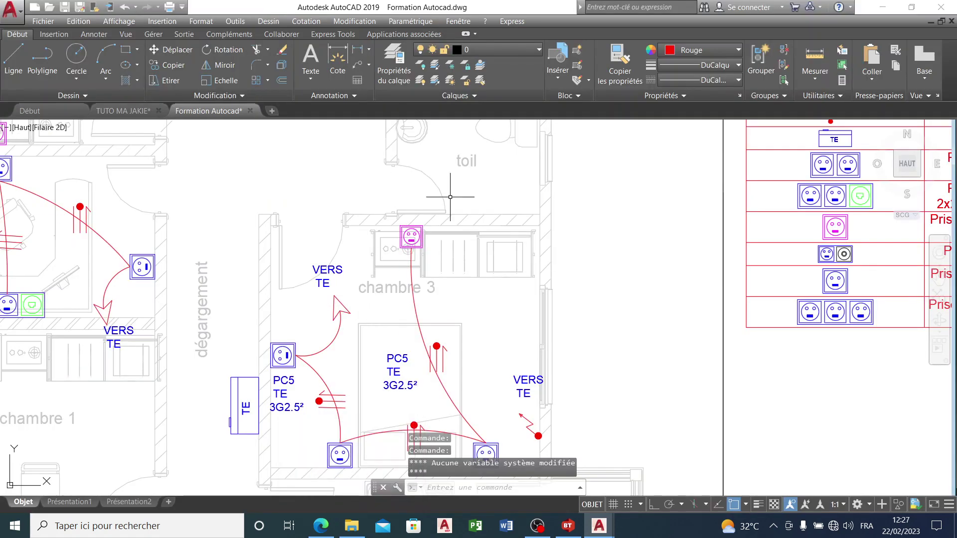
scroll(427, 254, down, 2)
scroll(449, 322, up, 2)
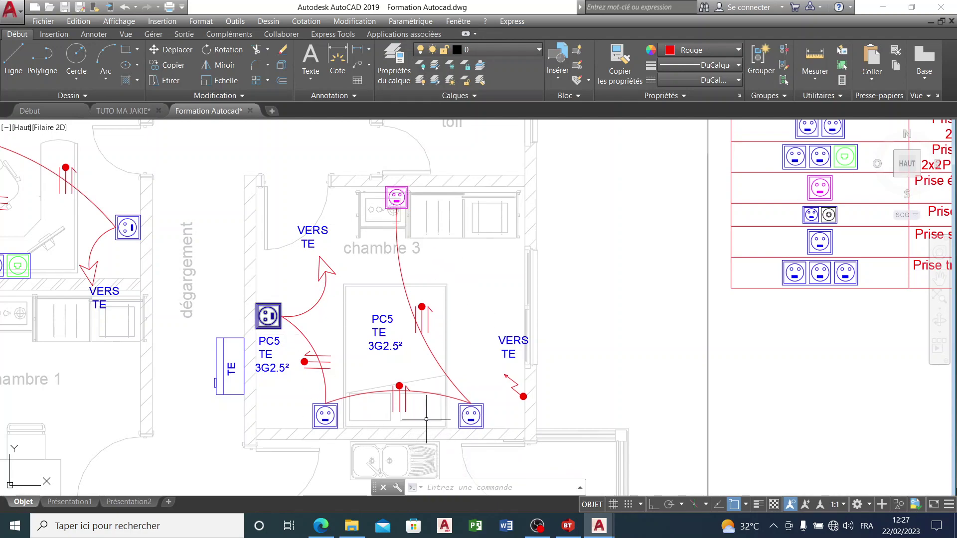
scroll(370, 196, down, 2)
scroll(387, 234, down, 3)
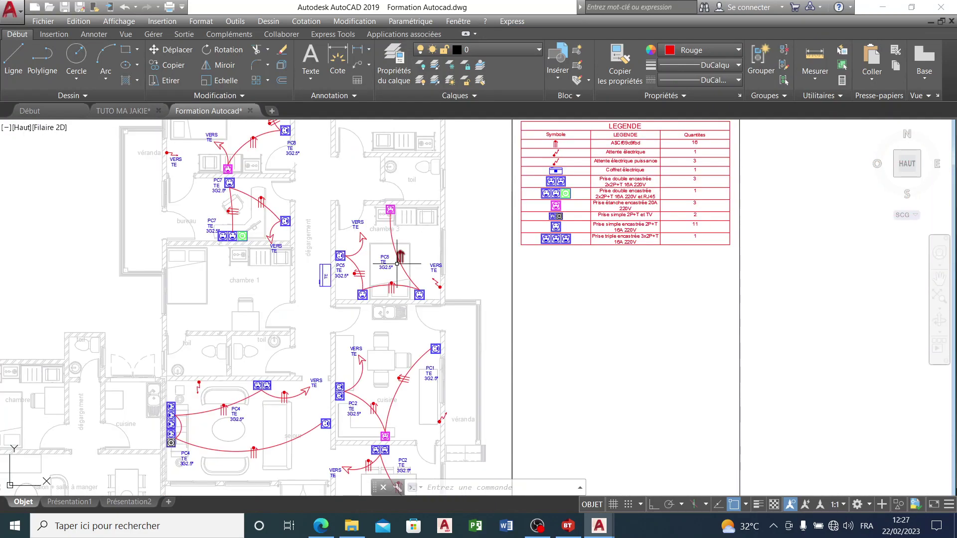
scroll(394, 249, up, 4)
scroll(389, 209, down, 3)
scroll(389, 209, down, 3)
scroll(381, 272, up, 4)
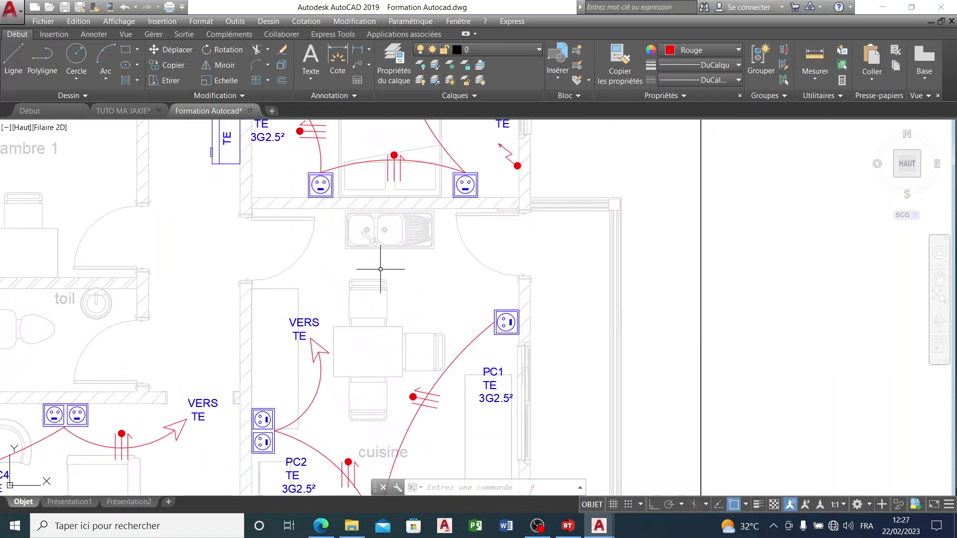
scroll(381, 272, down, 2)
scroll(378, 319, up, 2)
scroll(378, 320, down, 3)
scroll(378, 329, up, 4)
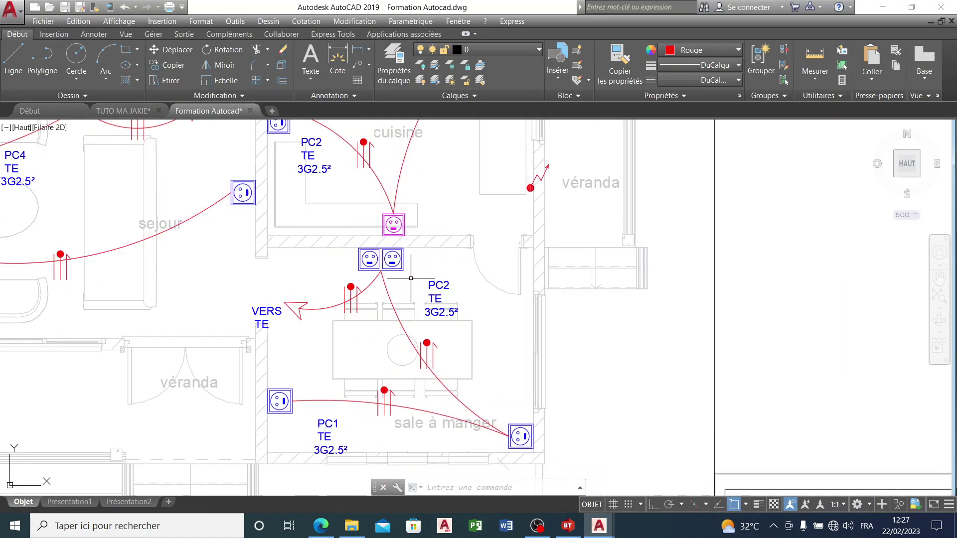
scroll(434, 295, down, 2)
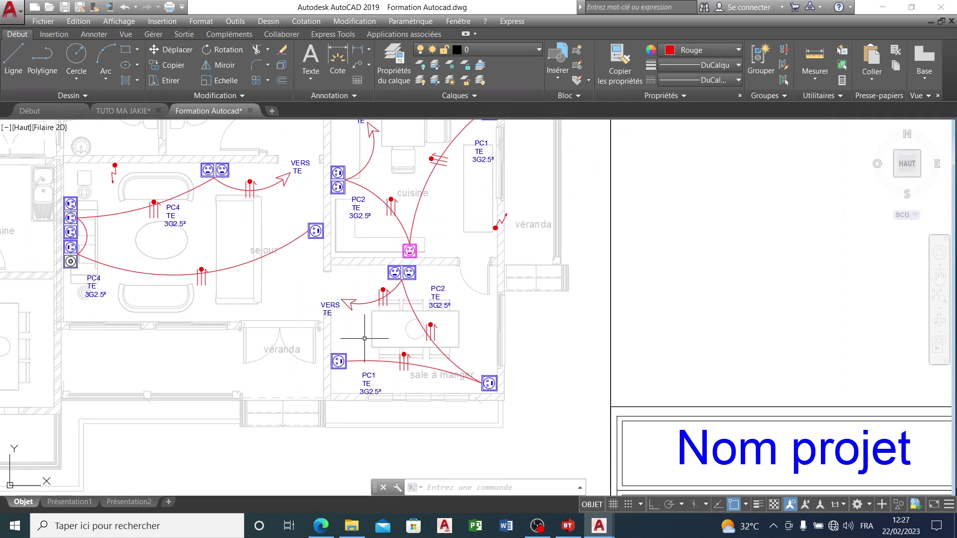
scroll(352, 334, down, 5)
scroll(336, 206, up, 6)
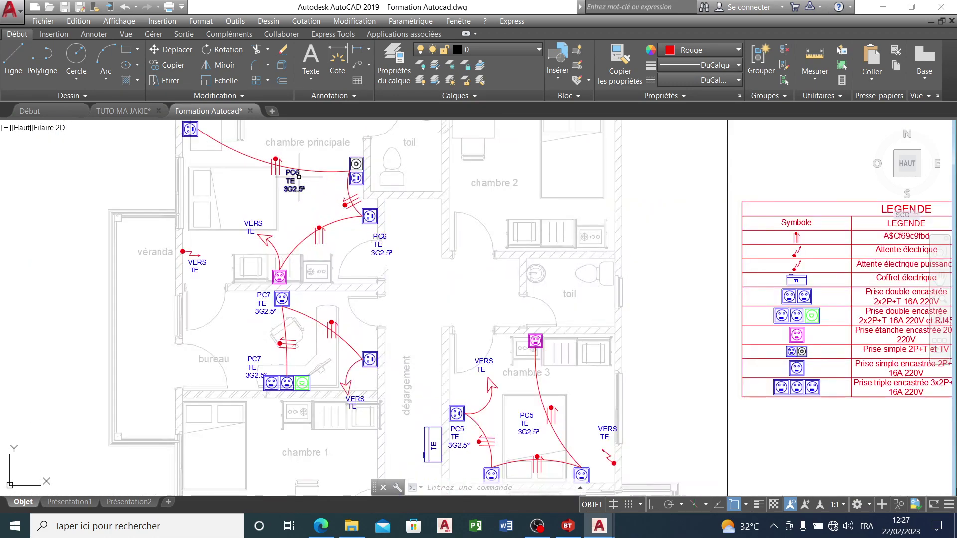
scroll(309, 194, down, 2)
scroll(399, 300, up, 3)
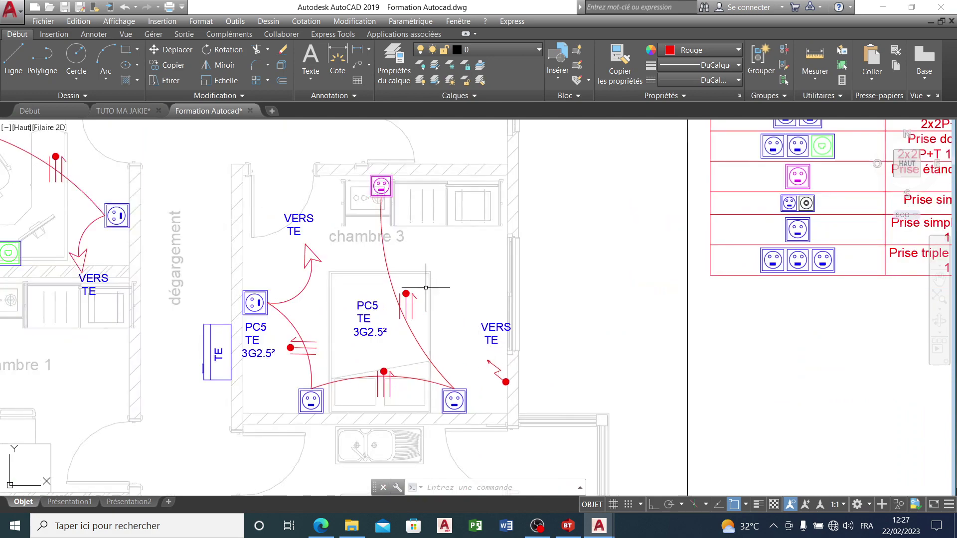
- Trace the socket circuit through the cuisine and compare its PC1 and PC2 labels
scroll(398, 222, down, 5)
scroll(393, 306, up, 5)
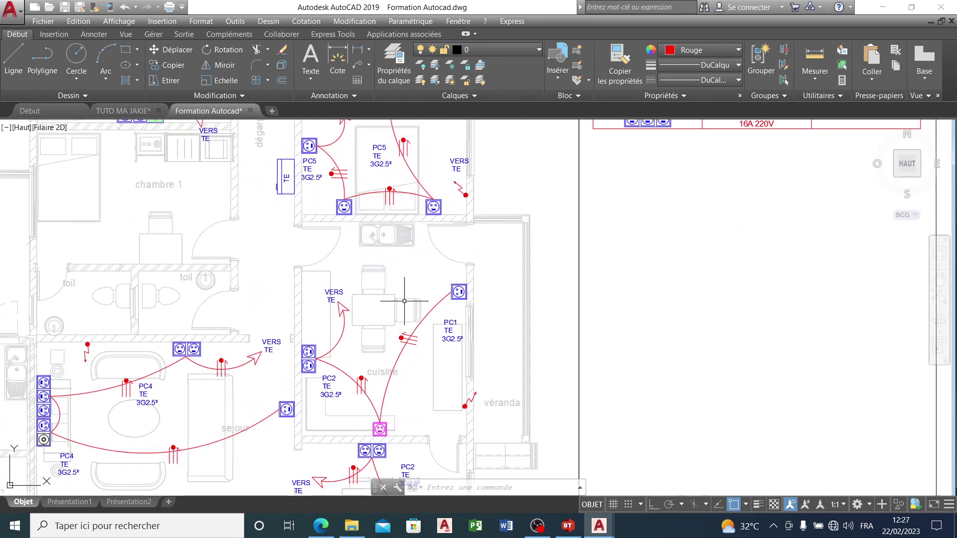
scroll(349, 250, down, 2)
scroll(379, 352, up, 2)
scroll(379, 359, down, 5)
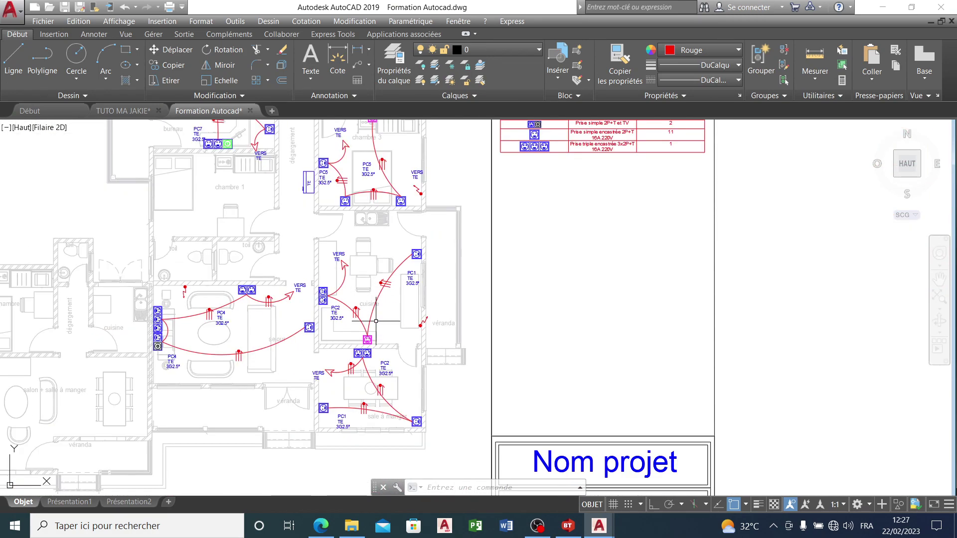
scroll(379, 369, up, 4)
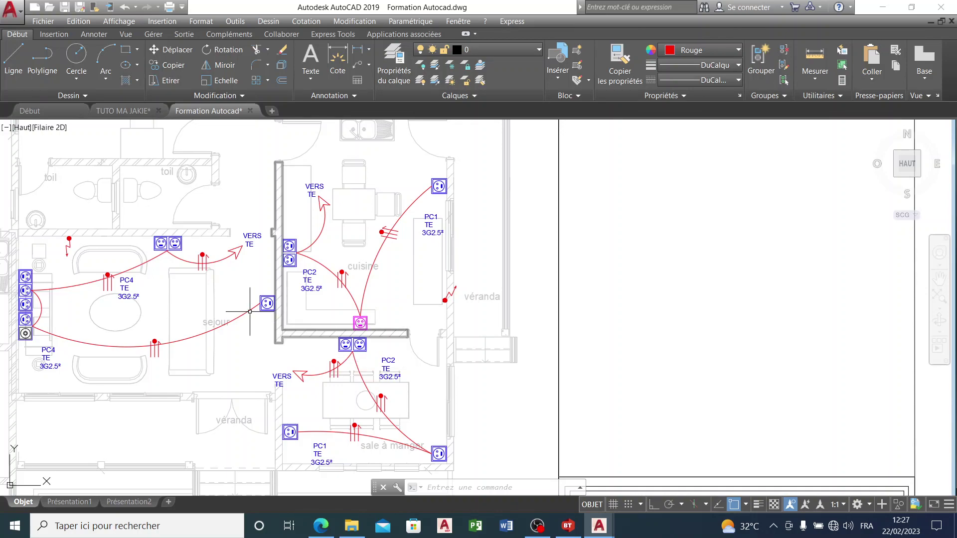
scroll(237, 300, up, 2)
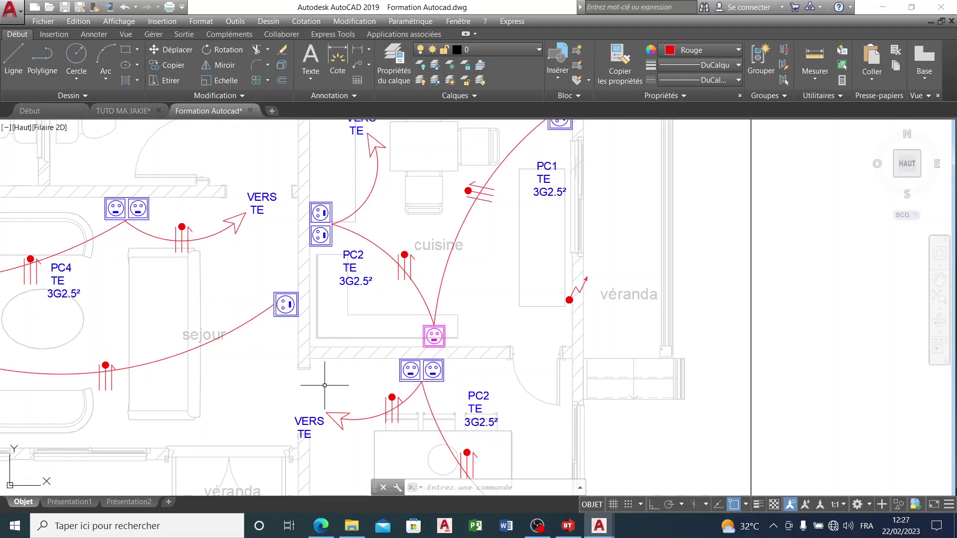
scroll(321, 381, down, 2)
scroll(464, 257, up, 4)
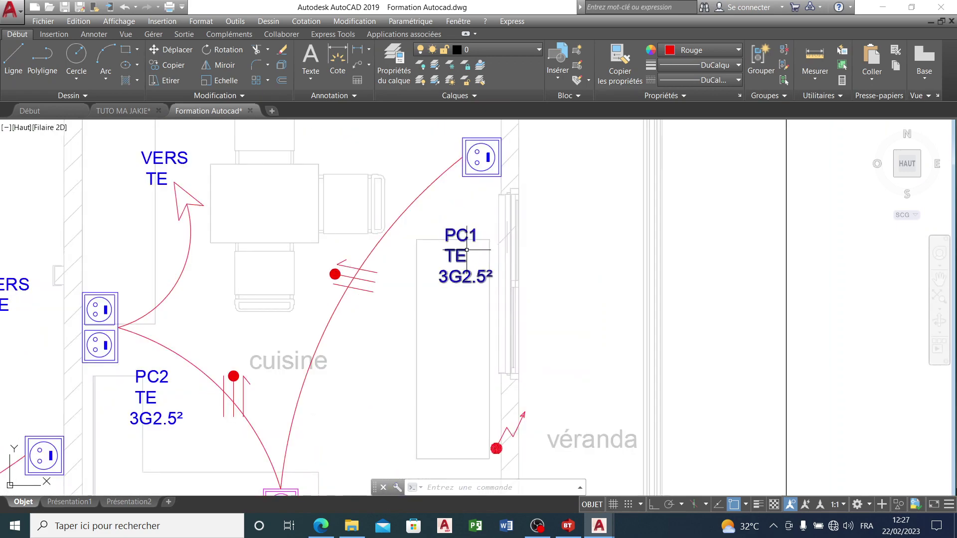
- Change the PC2 circuit label beside the double socket in the cuisine to PC1, keeping TE on its own line
scroll(461, 247, down, 2)
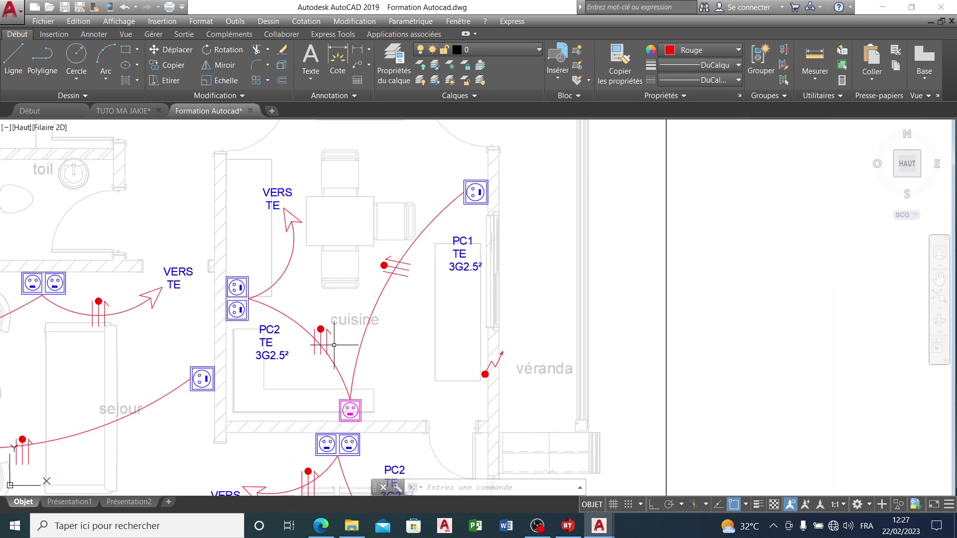
click(276, 329)
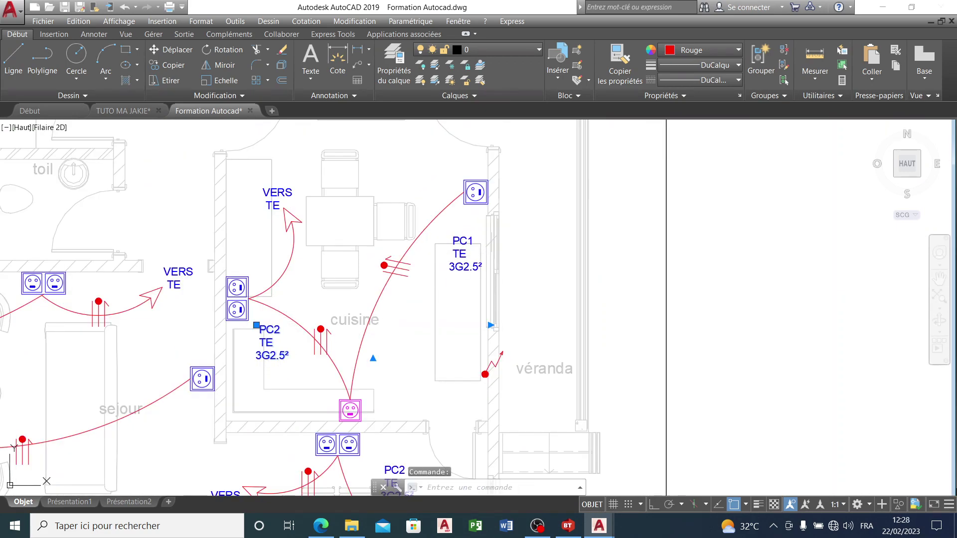
double_click(277, 334)
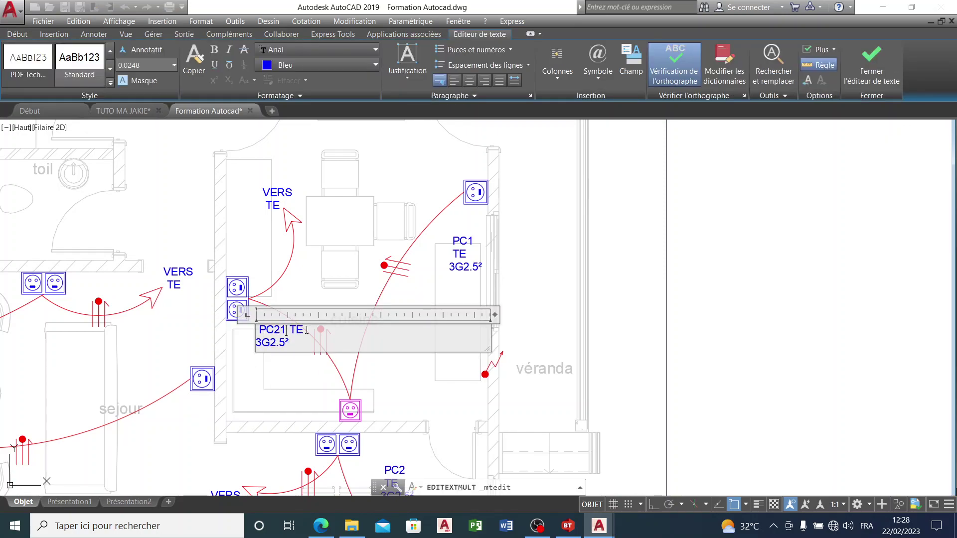
key(Return)
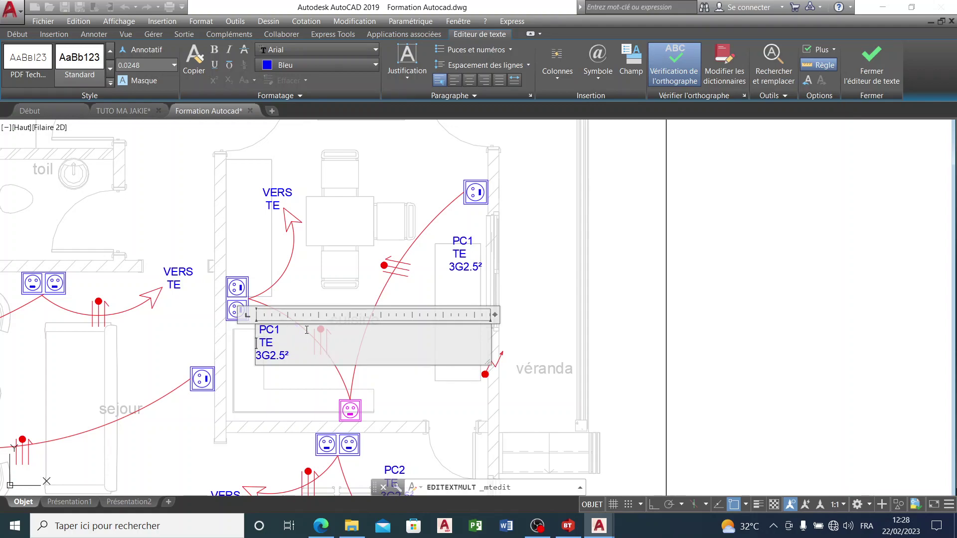
click(873, 79)
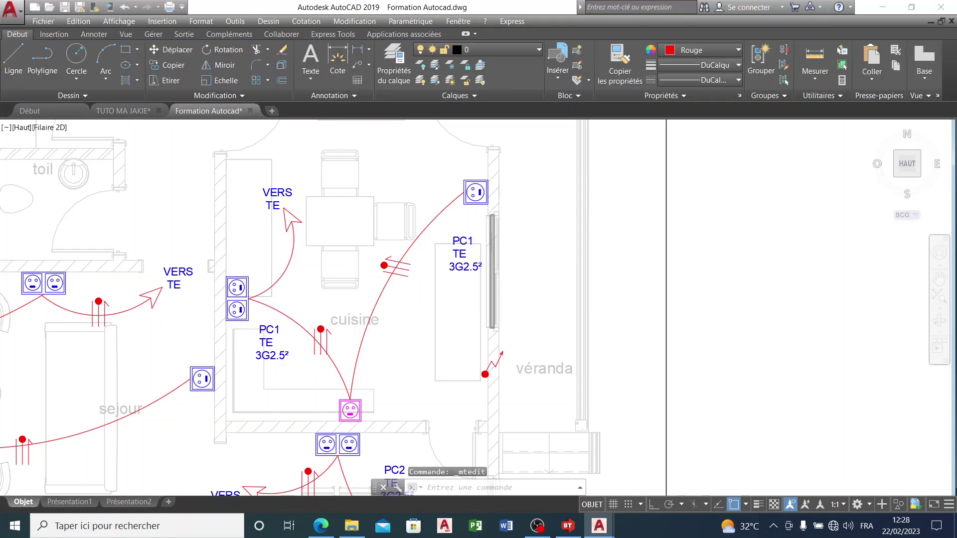
scroll(481, 209, up, 2)
scroll(484, 212, down, 2)
scroll(484, 211, down, 2)
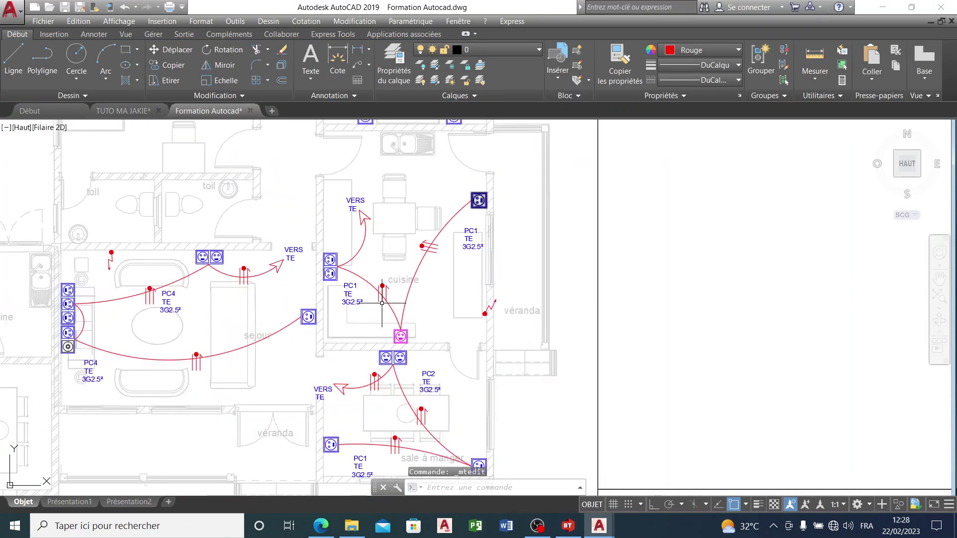
- Switch to Caneco BT and set TGBTPC001's receiver consumption to 900W and its cable length to 2 m
click(568, 526)
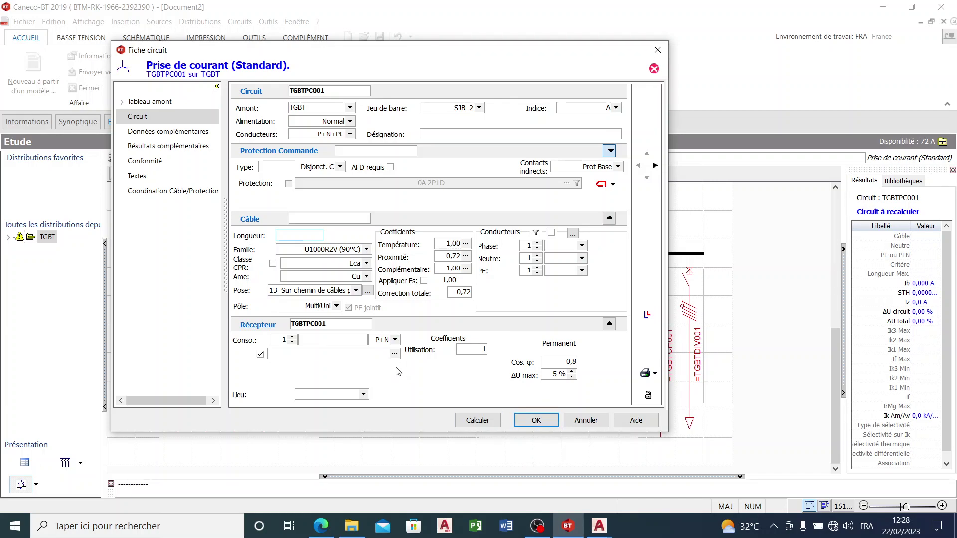
click(346, 344)
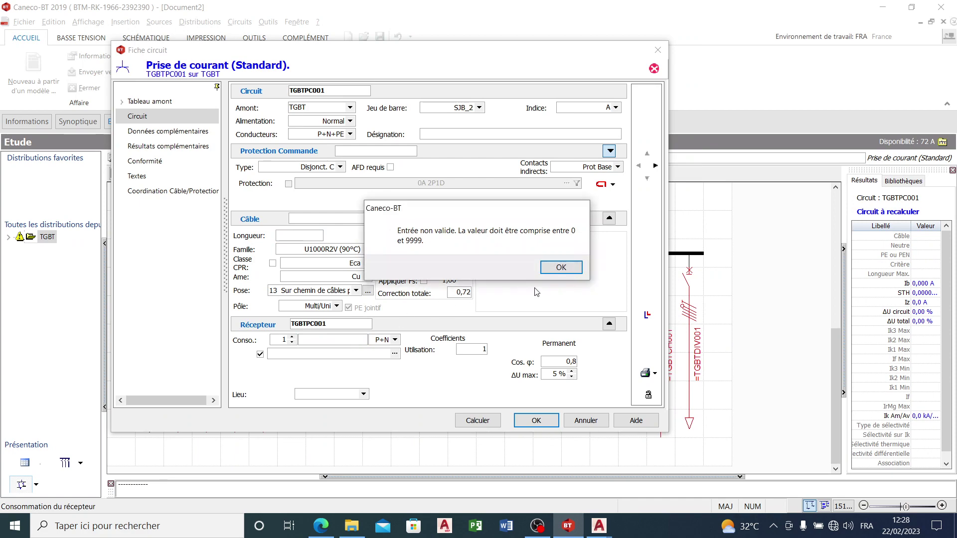
click(561, 268)
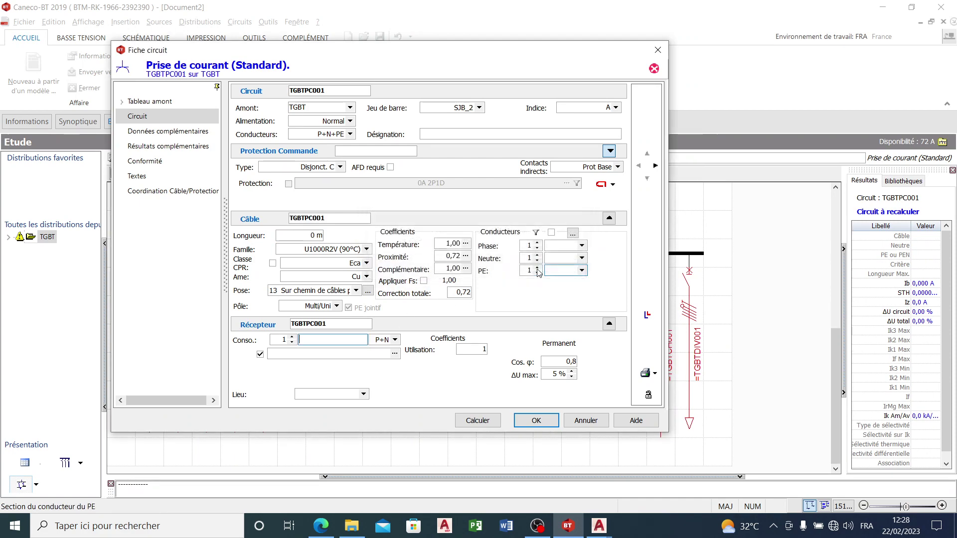
click(356, 339)
text(900W)
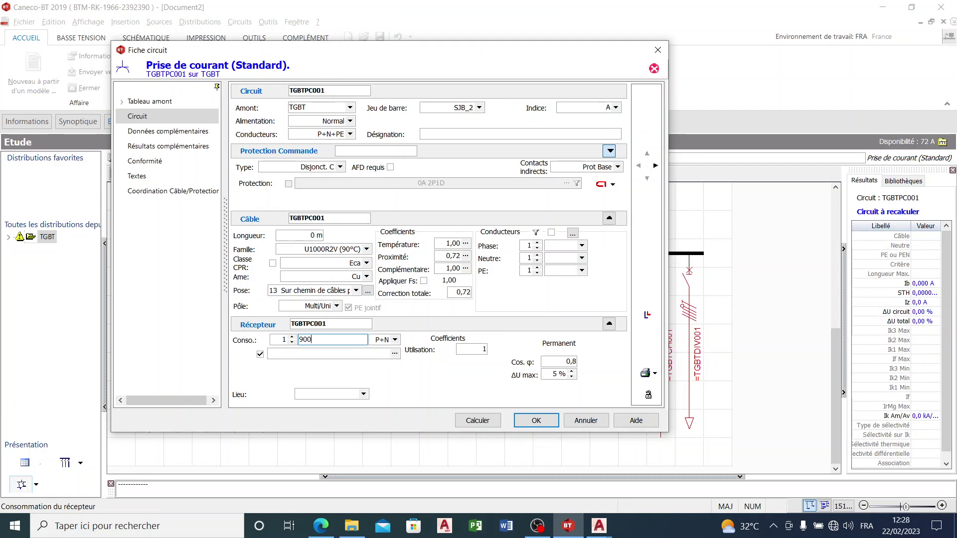
click(305, 235)
key(BackSpace)
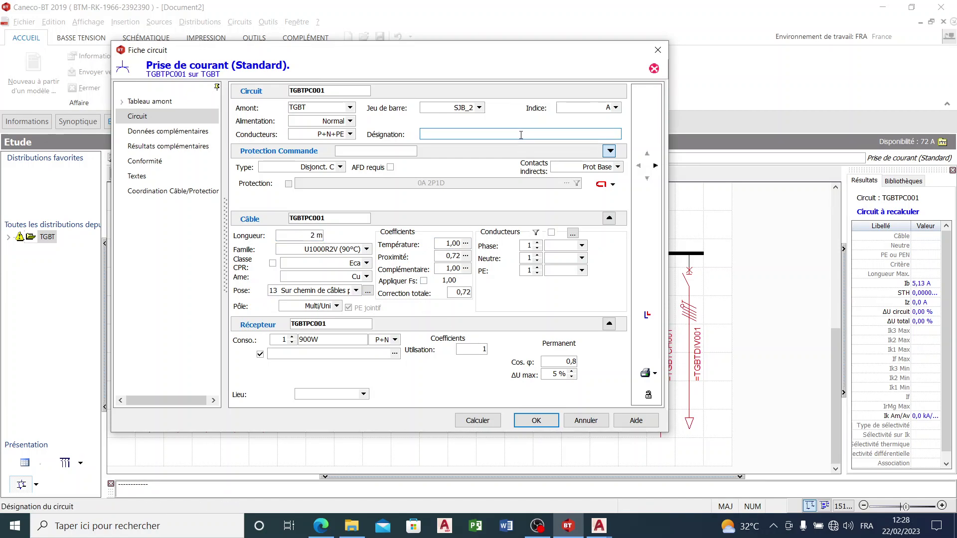
- Designate circuit TGBTPC001 as PC1, then calculate it and validate its circuit sheet
text(PC1)
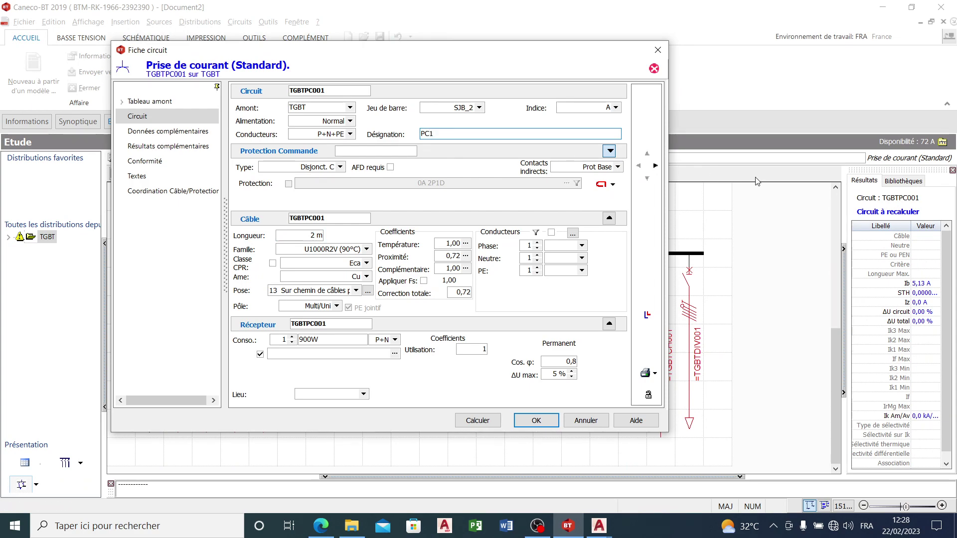
click(476, 421)
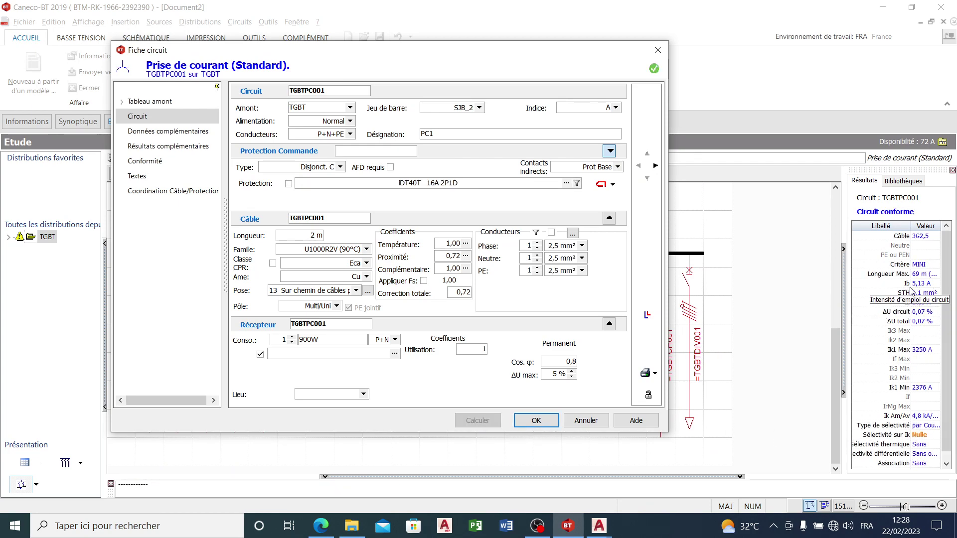
click(534, 421)
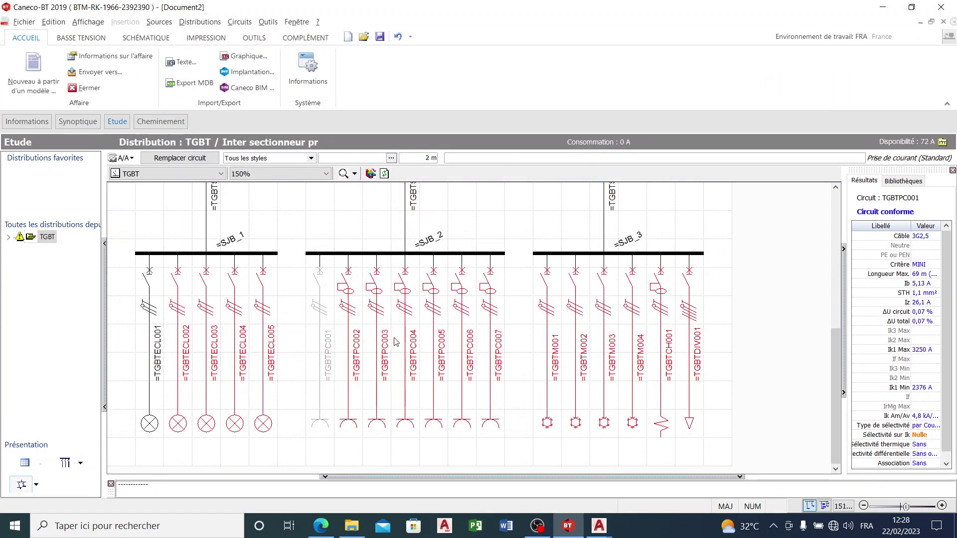
click(315, 341)
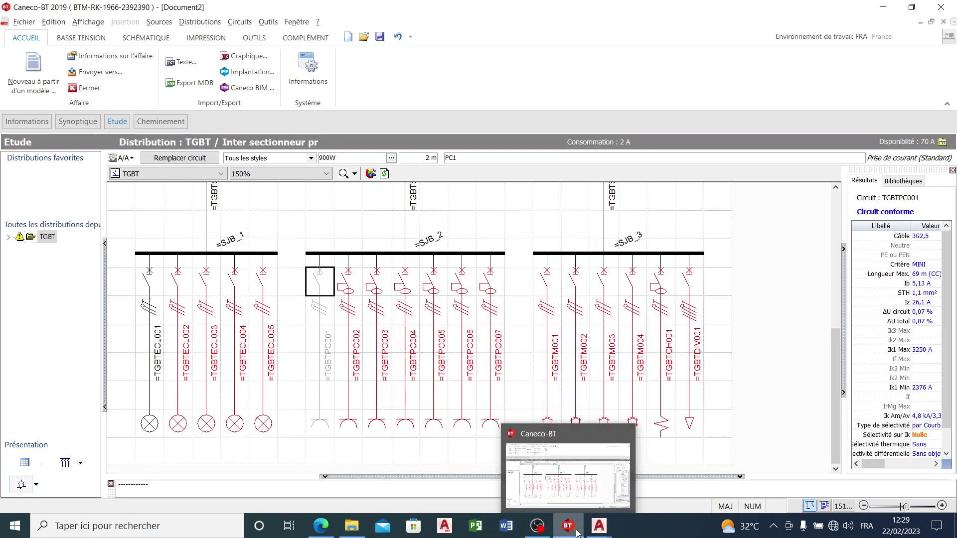
- Switch to AutoCAD and examine the socket circuits of the sale à manger, sejour and chambre 3 on the floor plan
mouse_move(594, 529)
click(626, 455)
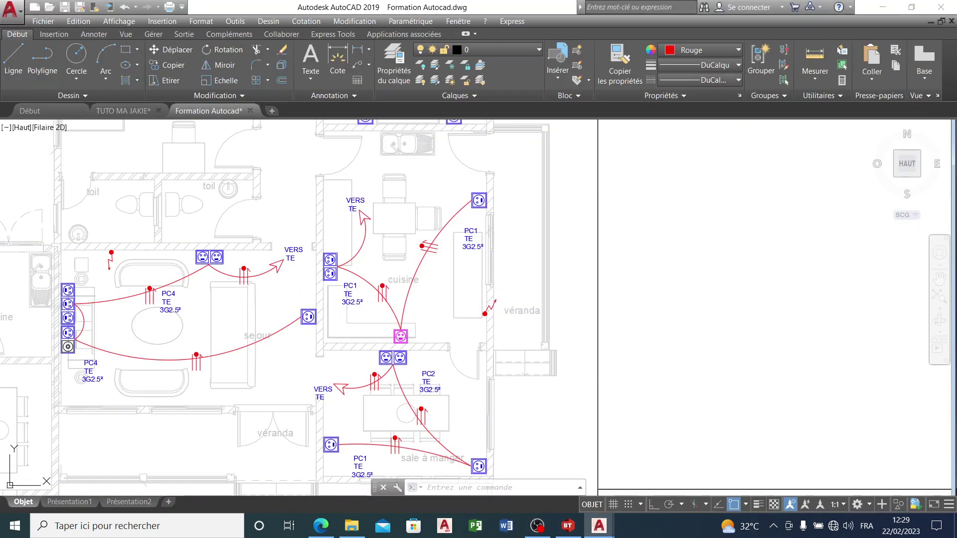
scroll(414, 277, up, 4)
scroll(423, 265, down, 3)
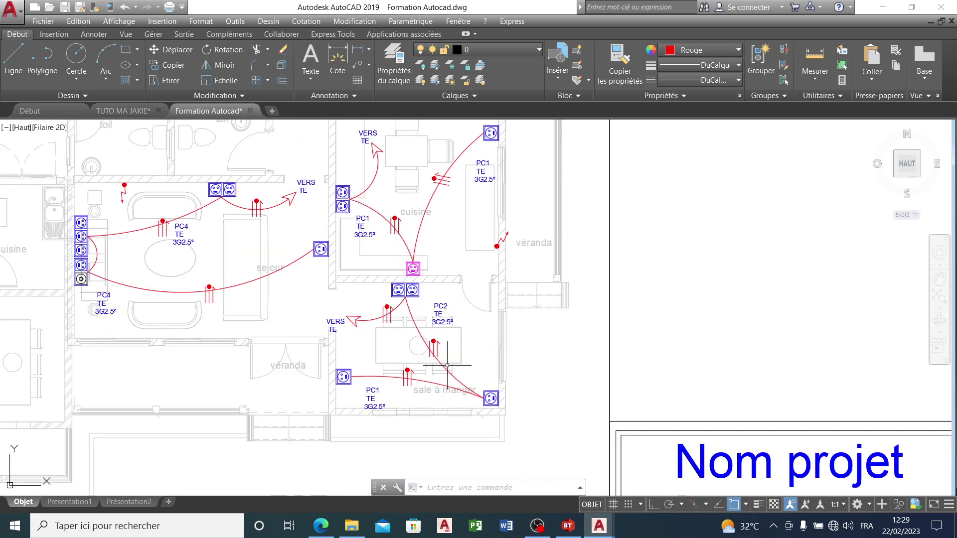
scroll(356, 341, up, 3)
scroll(496, 363, down, 5)
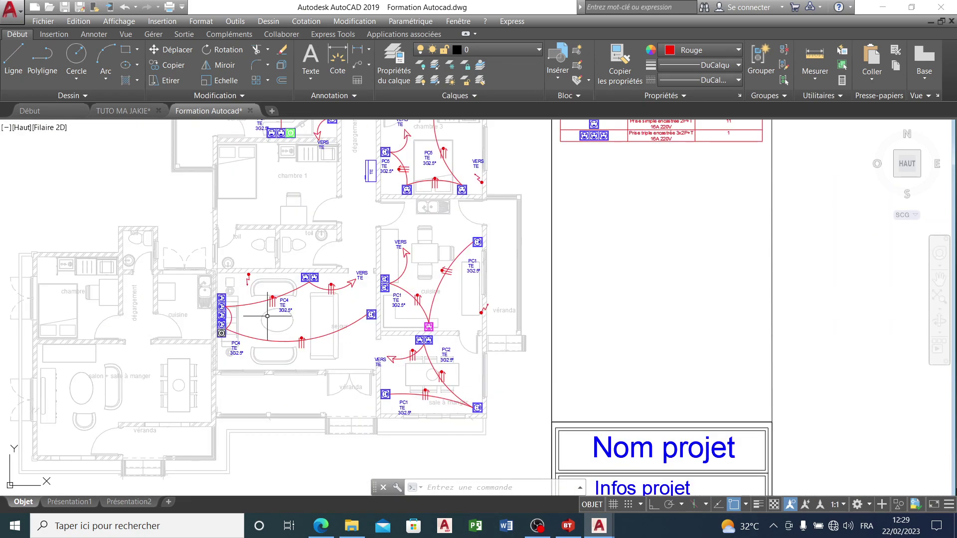
scroll(275, 308, up, 4)
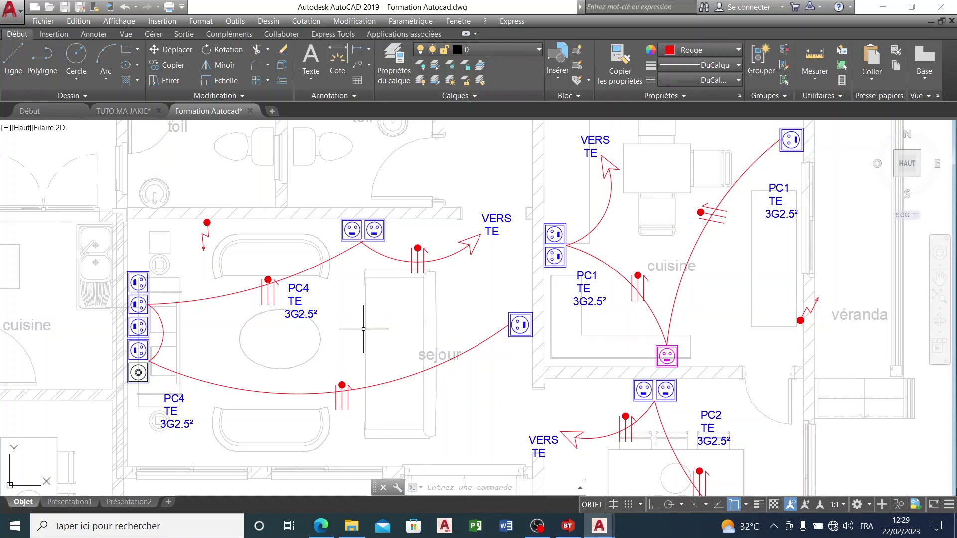
scroll(364, 322, down, 2)
scroll(366, 325, up, 2)
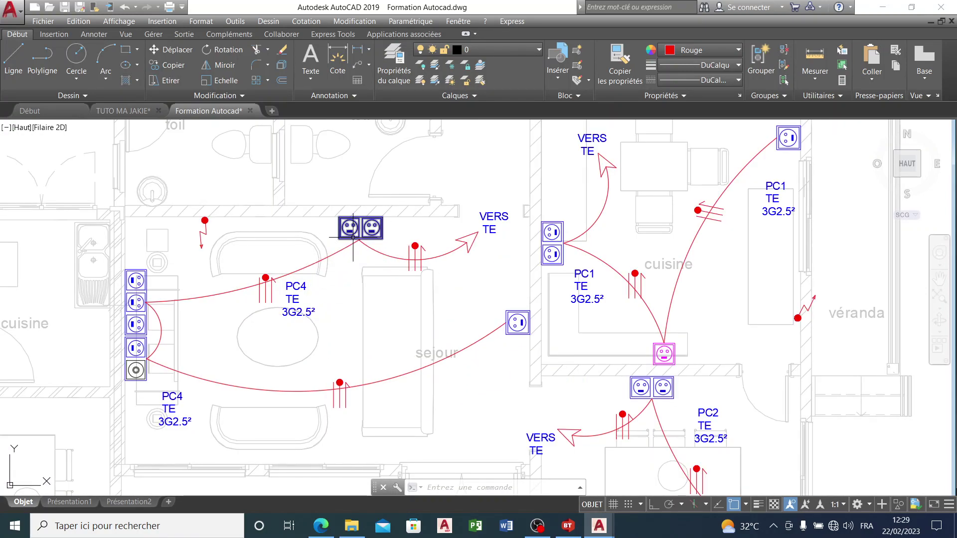
mouse_move(350, 230)
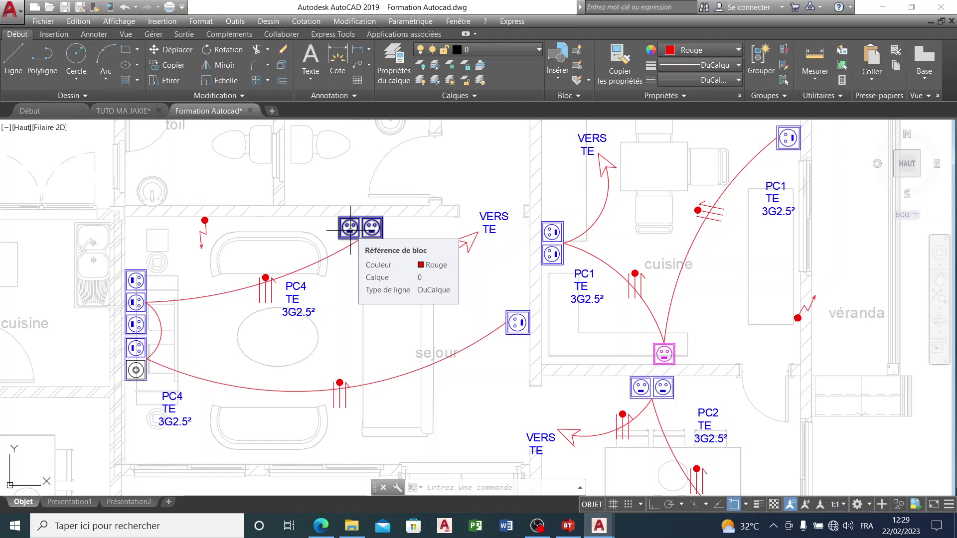
scroll(351, 231, down, 8)
scroll(386, 203, up, 5)
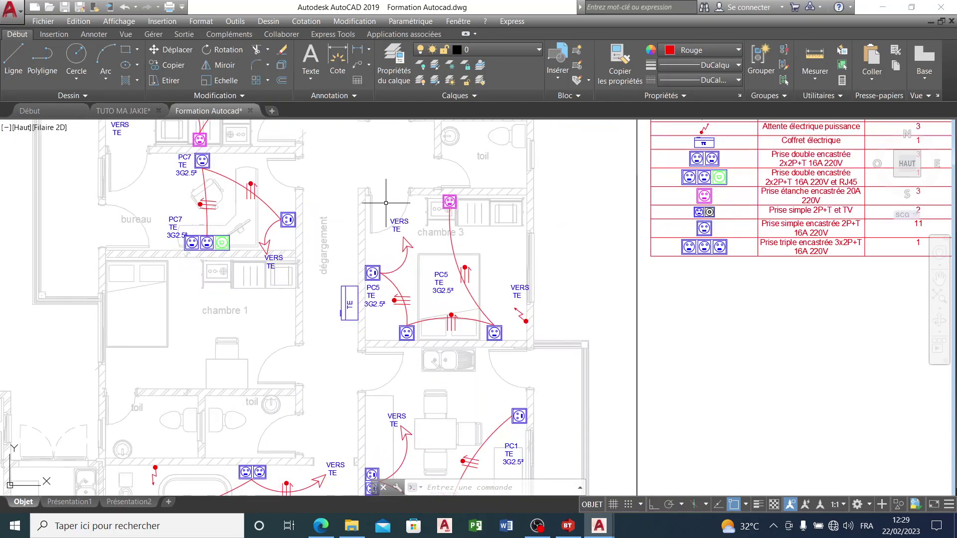
- Switch to Caneco BT and open the circuit sheet of the Climatisation circuit TGBTM001 under busbar SJB_3
click(880, 7)
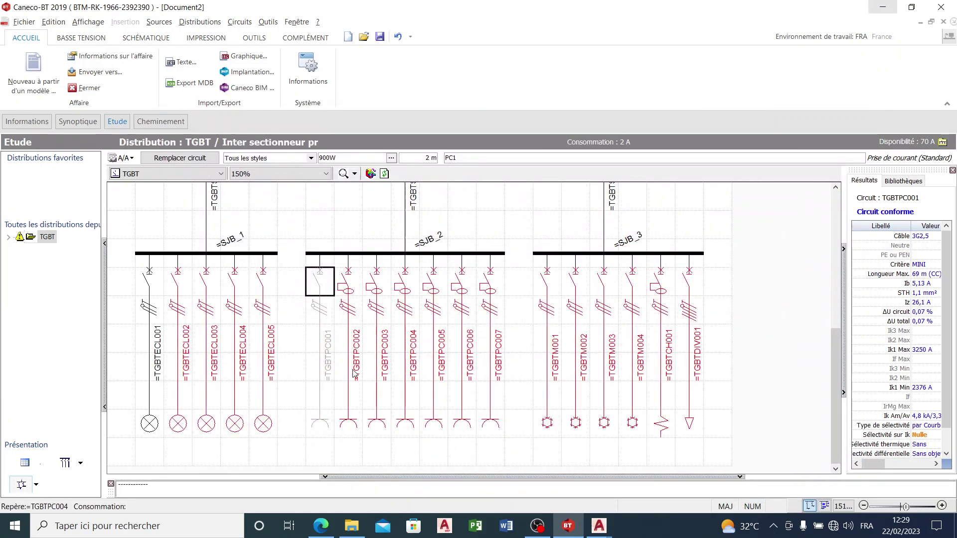
click(546, 280)
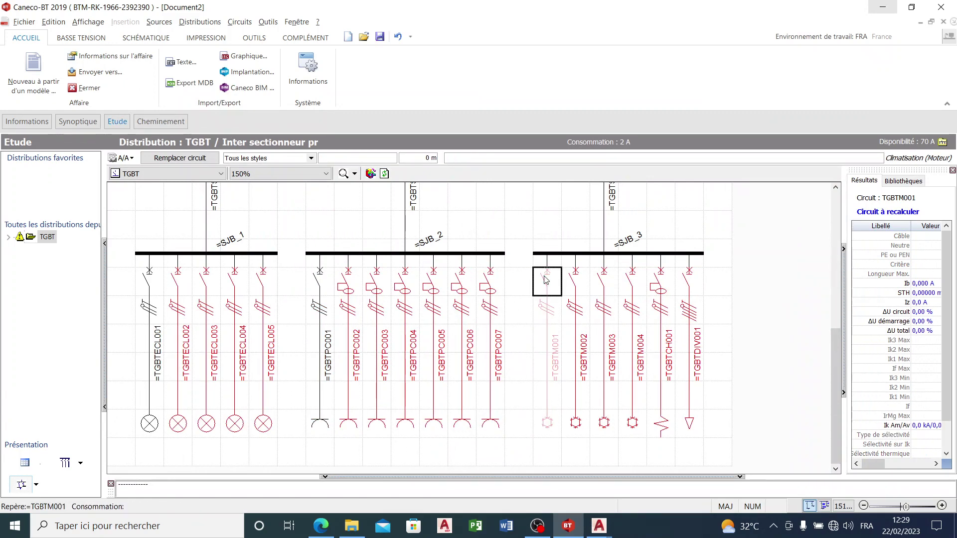
double_click(526, 284)
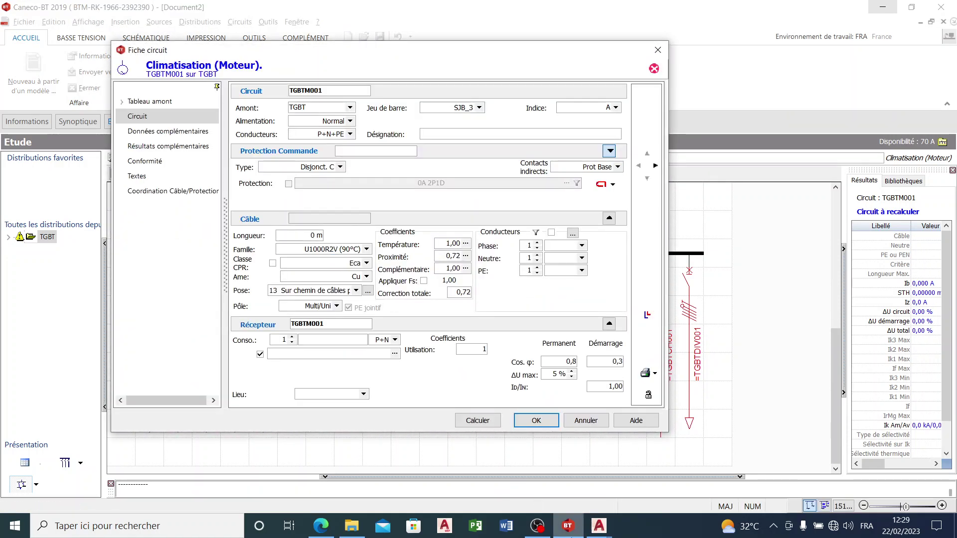
- Switch to AutoCAD and measure the horizontal distance from the power outlet in the sejour's upper corner to the point below the TE panel
mouse_move(596, 526)
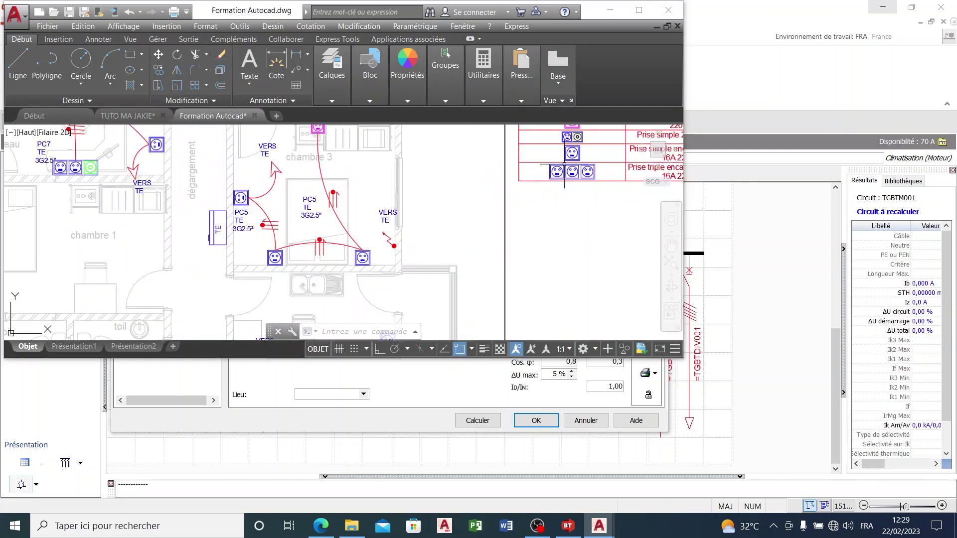
click(645, 6)
scroll(580, 224, down, 5)
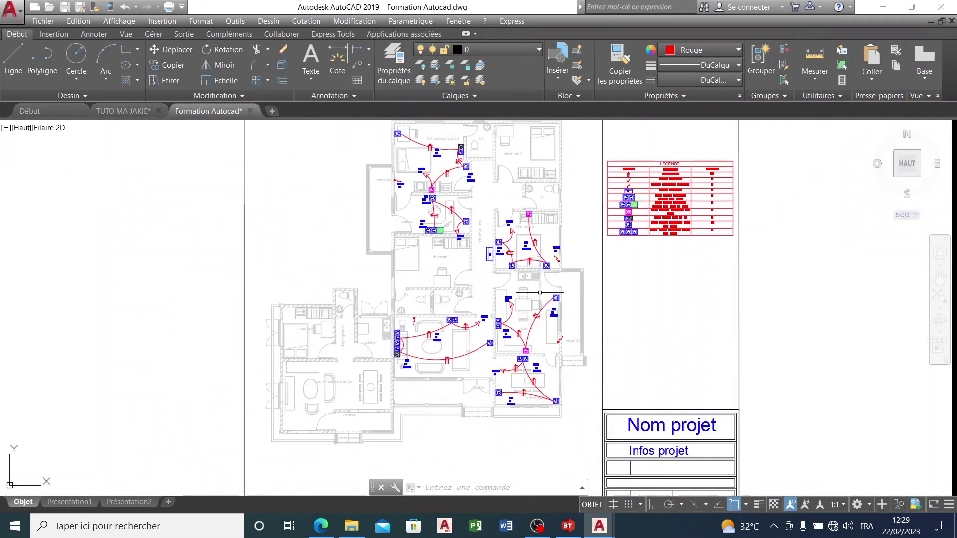
scroll(554, 384, up, 5)
scroll(215, 228, down, 1)
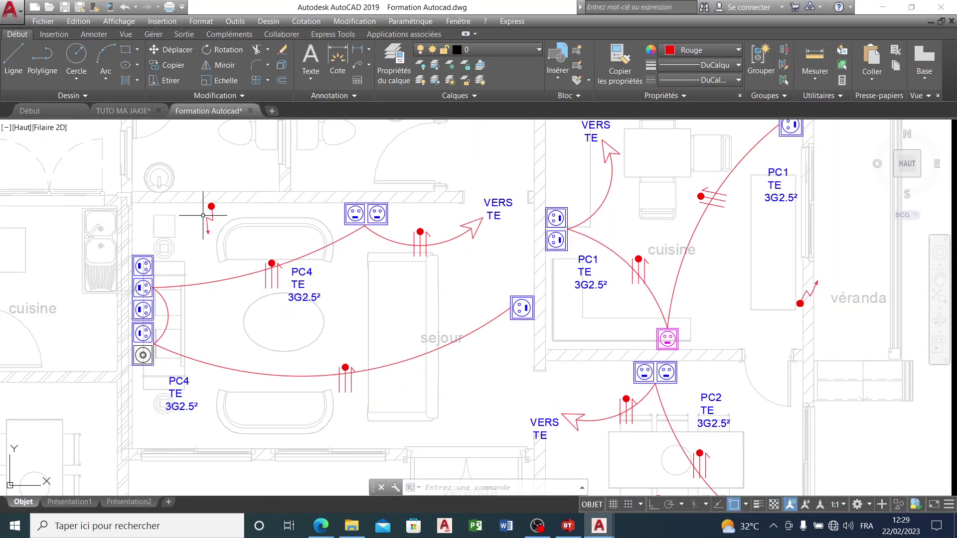
scroll(385, 233, down, 2)
scroll(405, 206, up, 2)
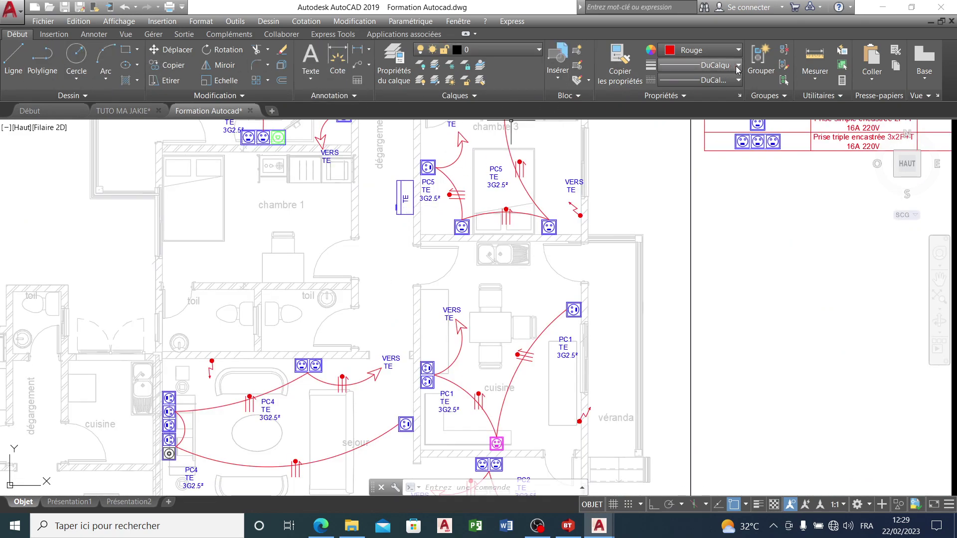
click(815, 77)
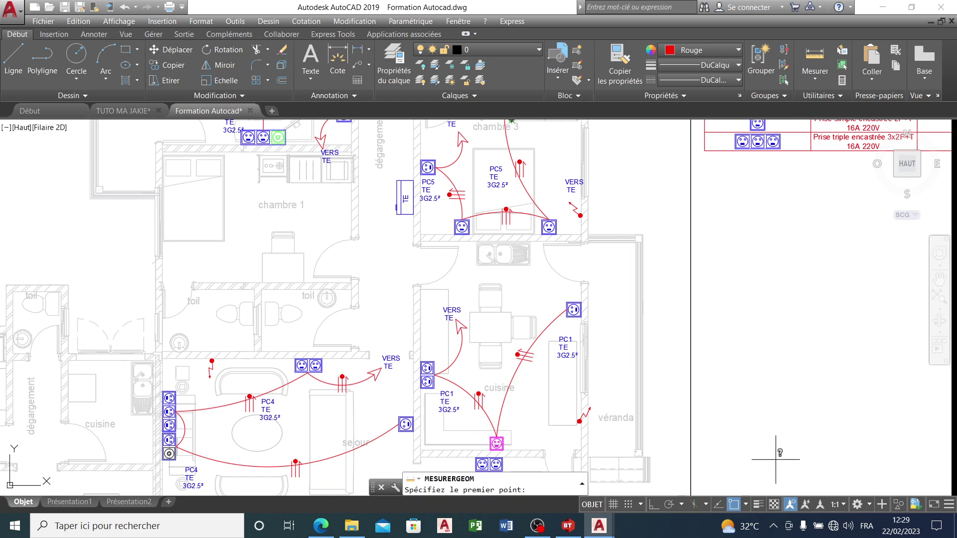
click(214, 369)
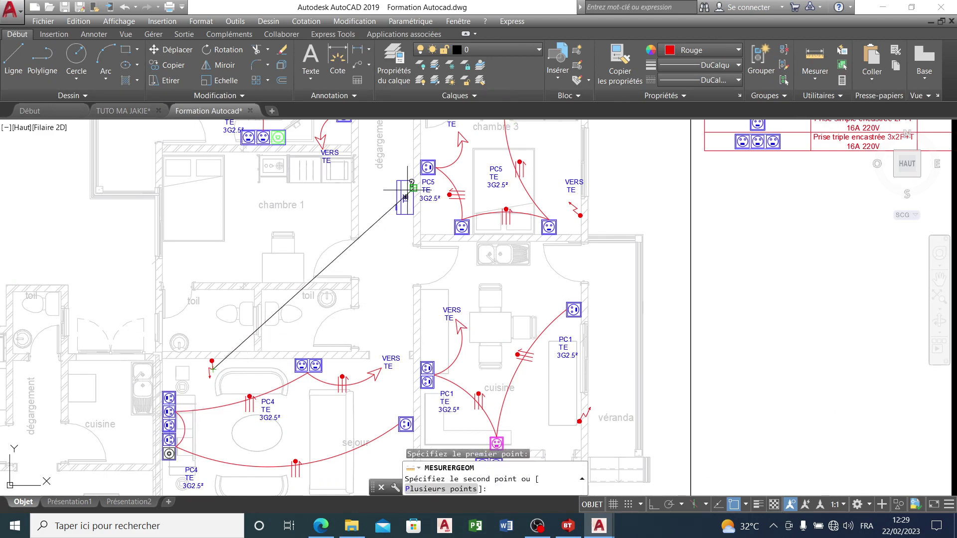
click(404, 370)
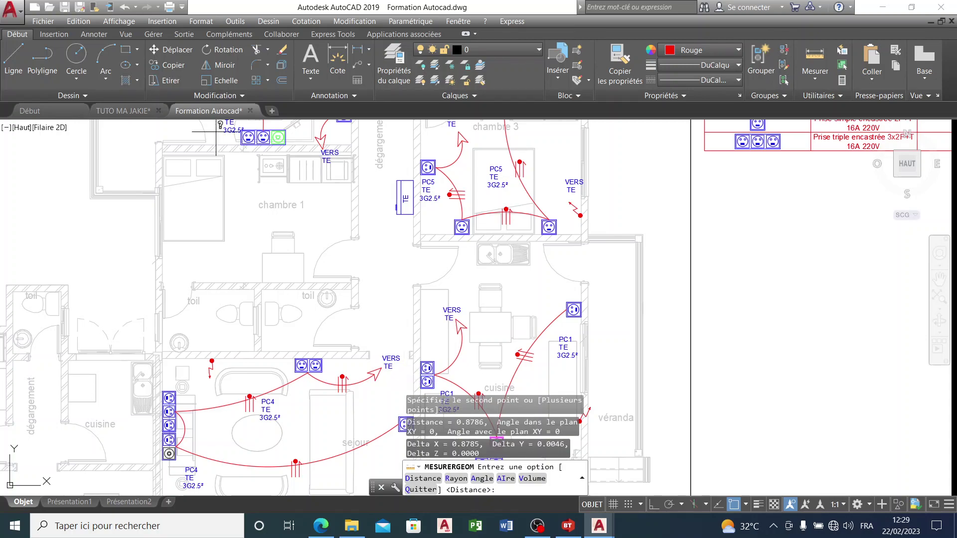
- Measure the vertical distance from that point at the sejour entrance up to the TE panel
click(815, 75)
click(827, 99)
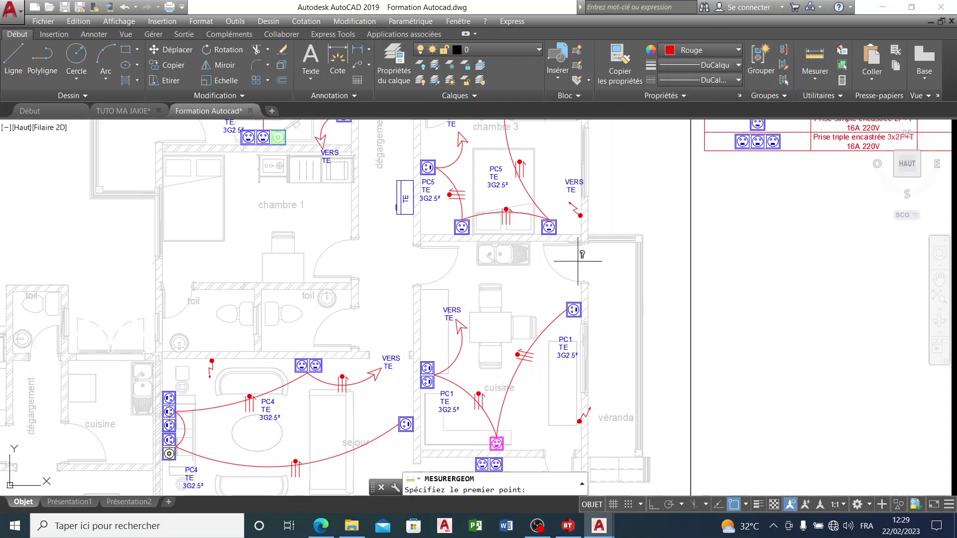
click(404, 371)
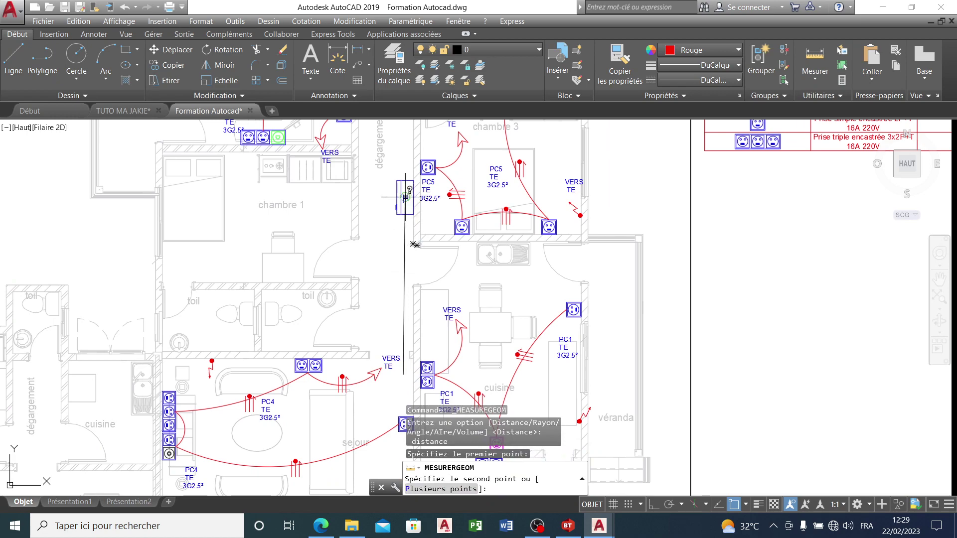
click(413, 217)
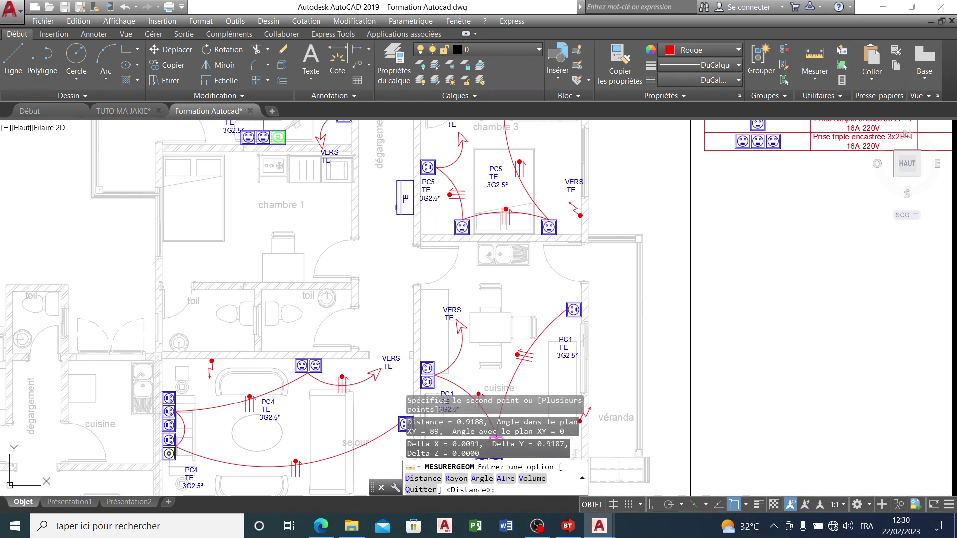
key(Escape)
- Switch to Caneco BT and set TGBTM001's cable length to 10 m and its receiver consumption to 1840W
click(571, 524)
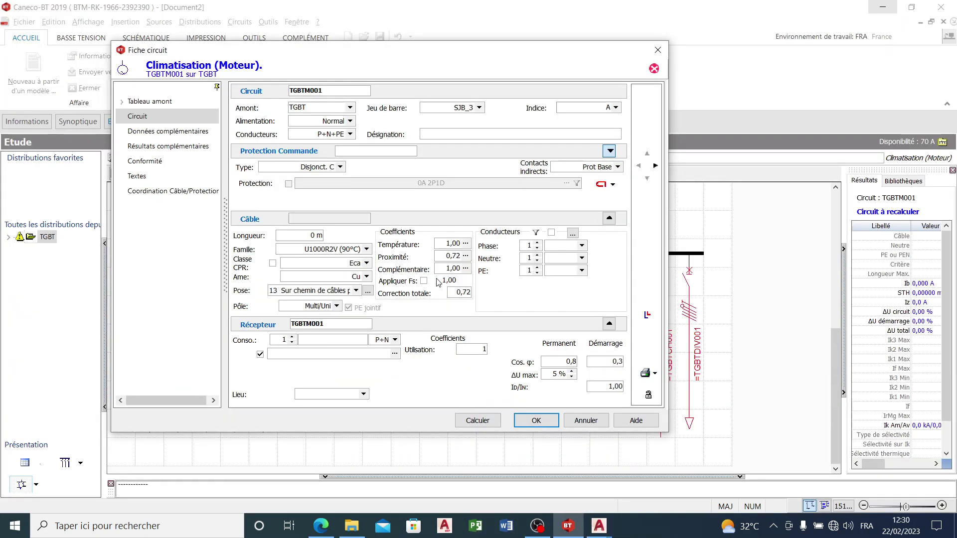
click(315, 236)
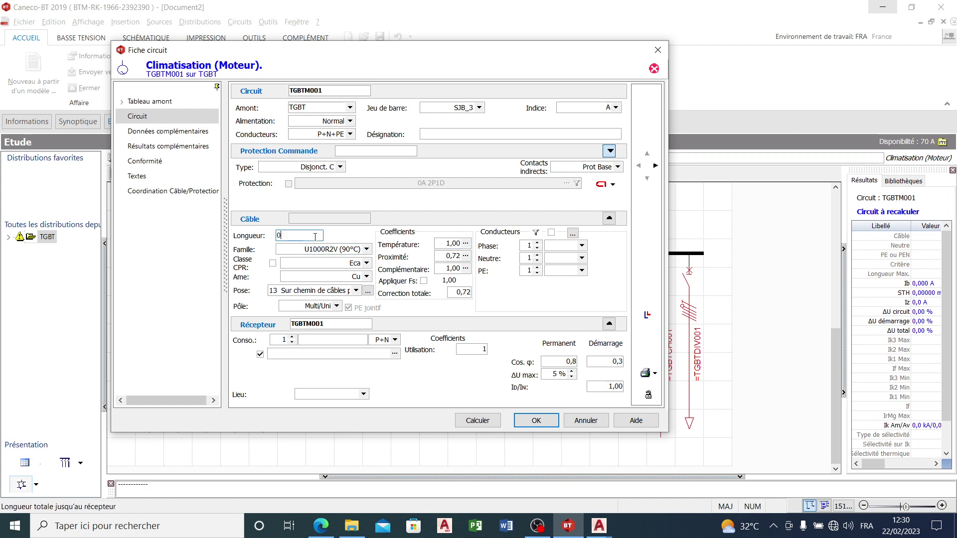
key(BackSpace)
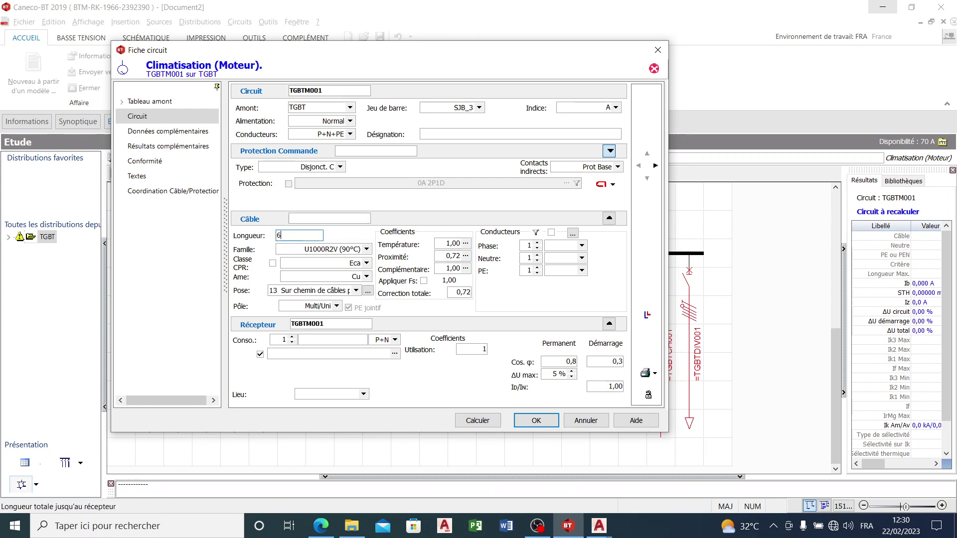
text(6)
key(BackSpace)
text(10)
click(330, 339)
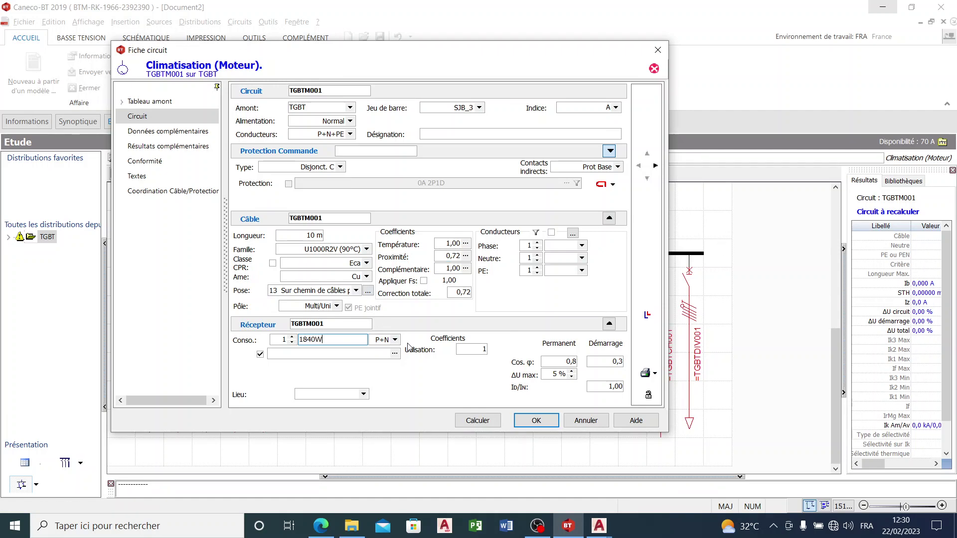
- Designate circuit TGBTM001 as Clim sejour1, then calculate it and validate its circuit sheet
click(513, 134)
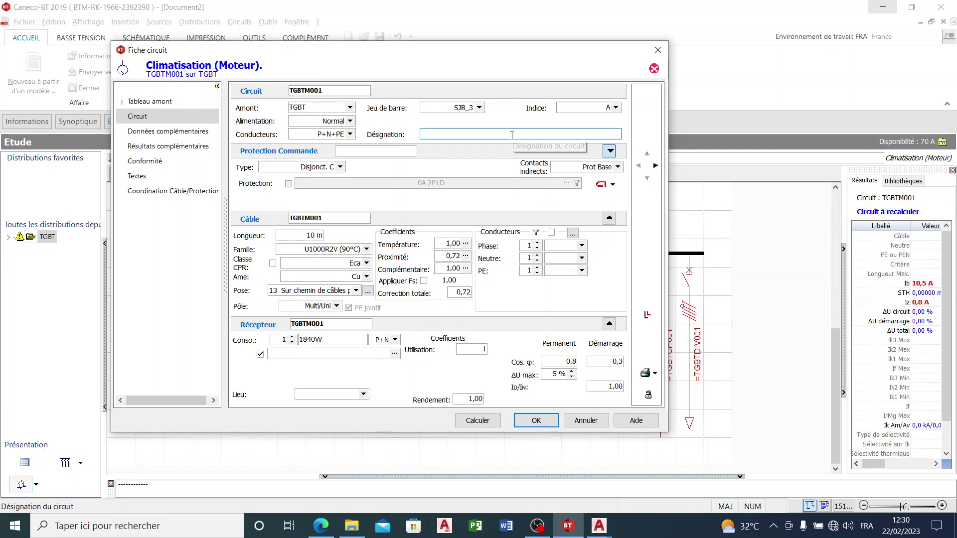
text(Clim sejour1)
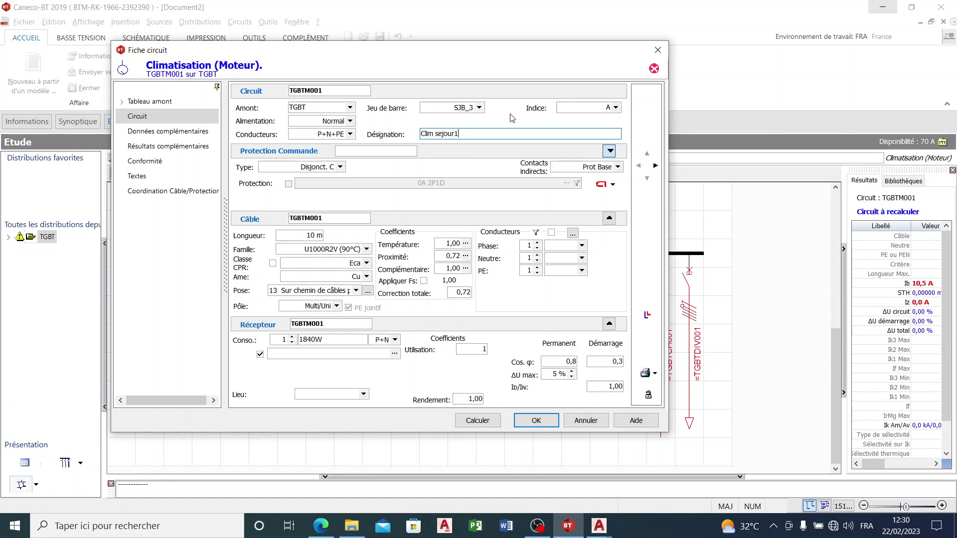
click(489, 421)
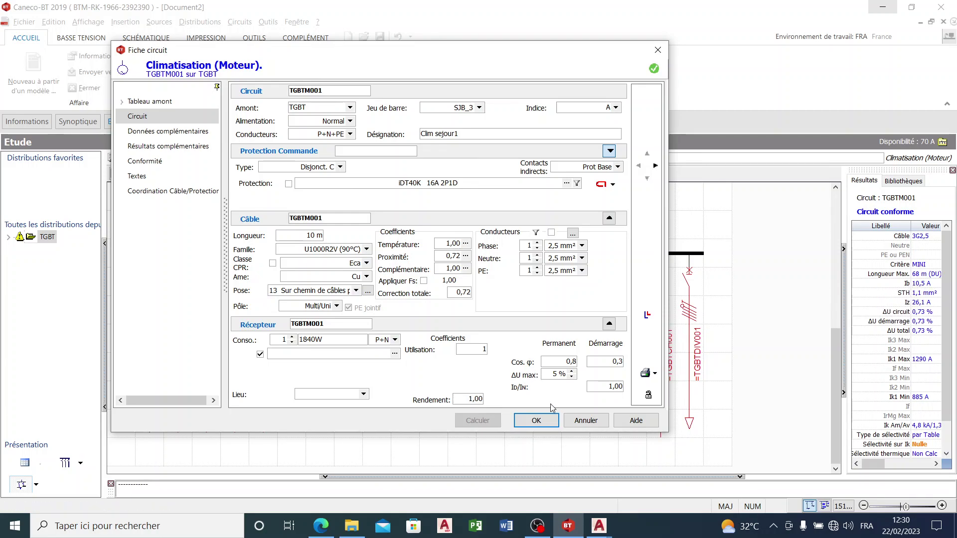
click(536, 420)
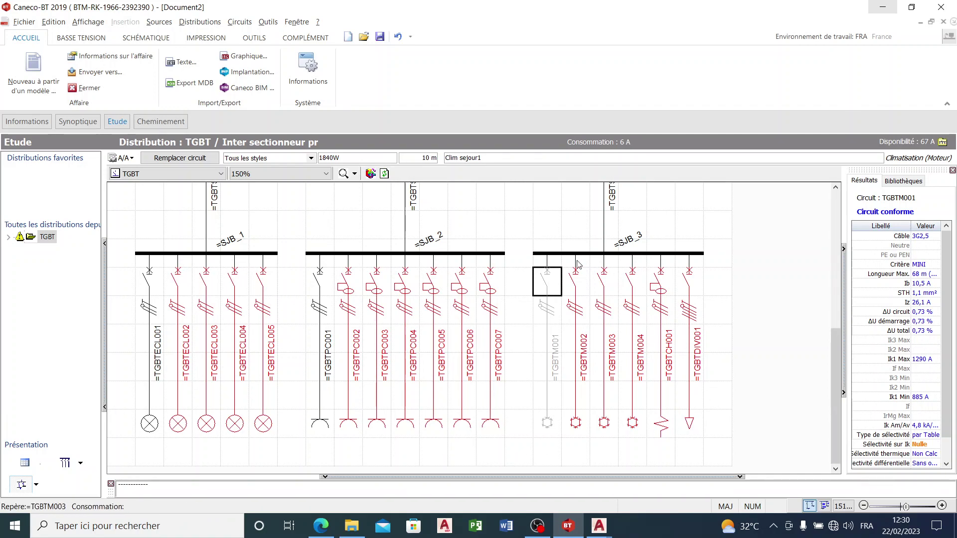
scroll(414, 285, up, 3)
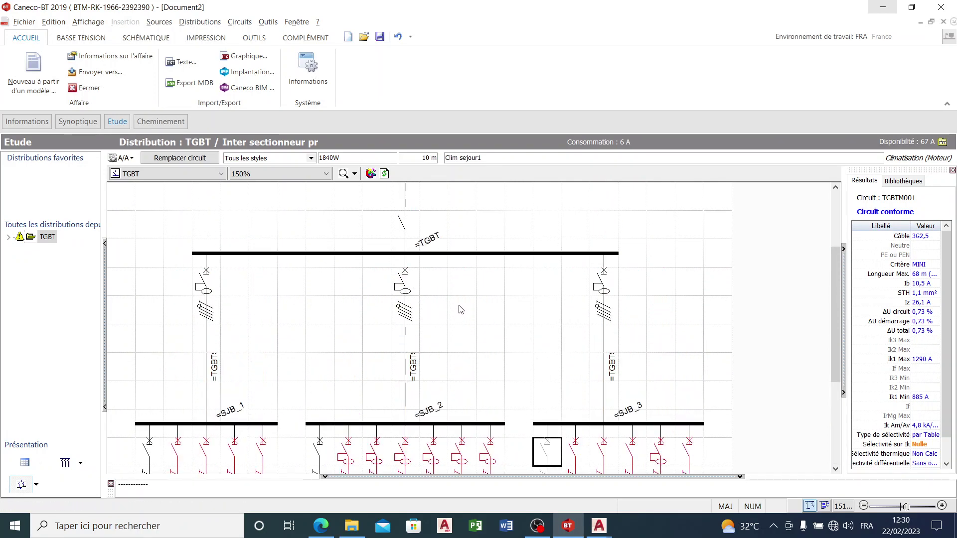
scroll(461, 309, down, 3)
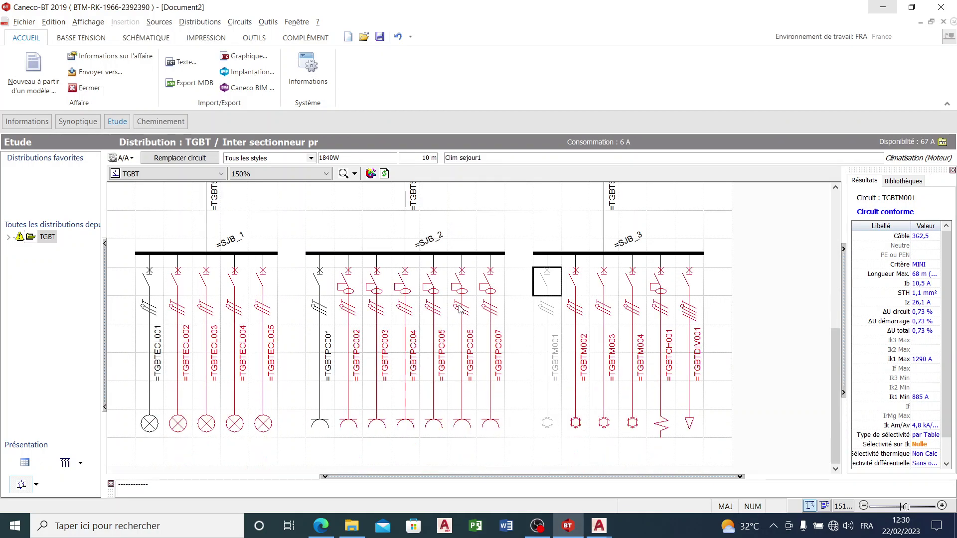